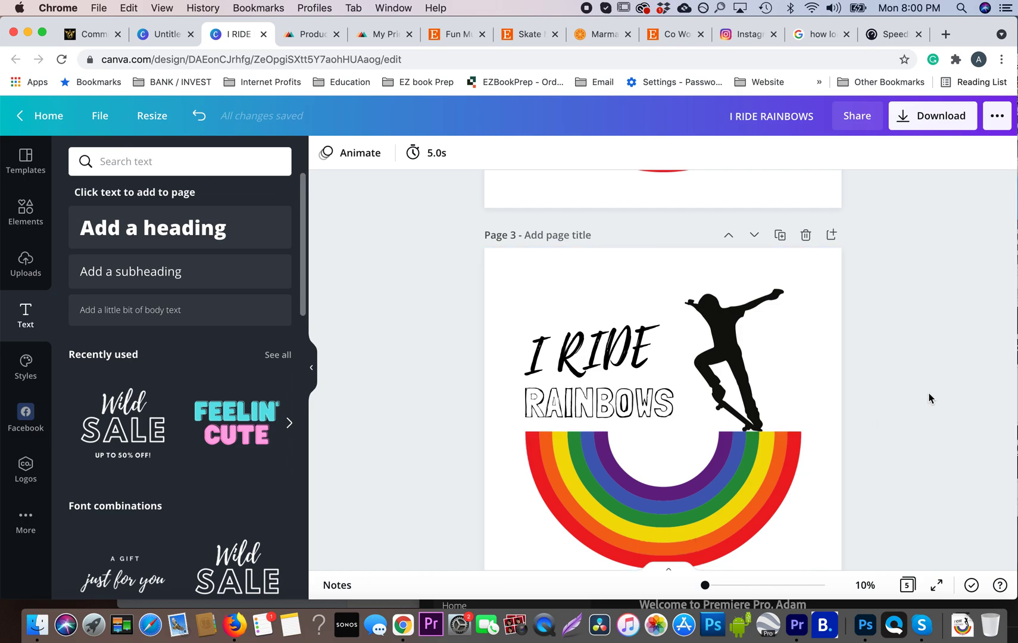
# Scroll through the I RIDE RAINBOWS pages to Page 3 and open Canva's download options.
pyautogui.scroll(-2, 930, 398)
pyautogui.scroll(1, 930, 398)
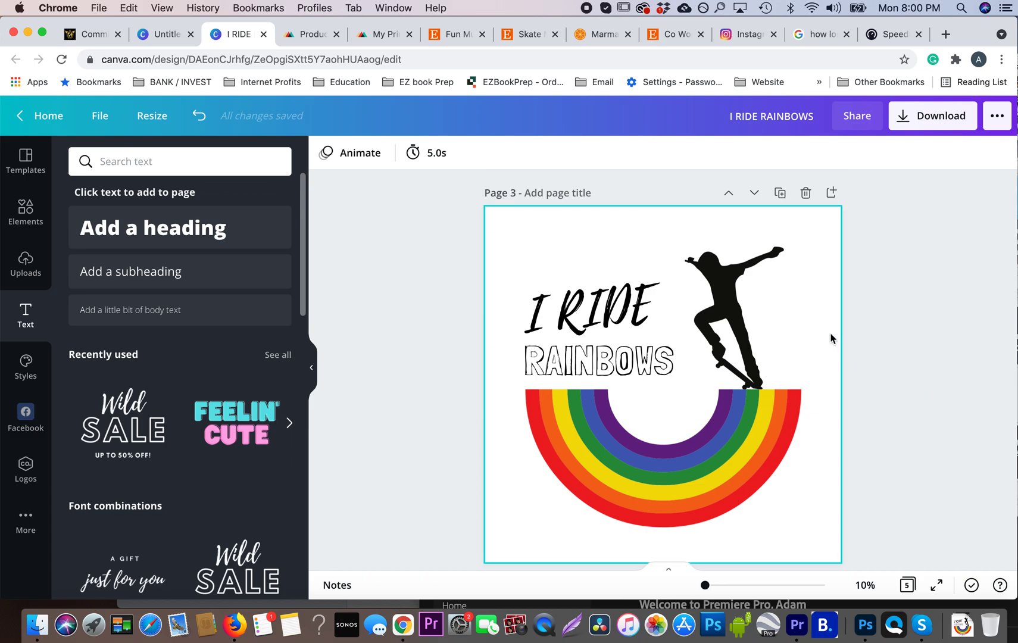
pyautogui.scroll(10, 827, 342)
pyautogui.scroll(5, 820, 344)
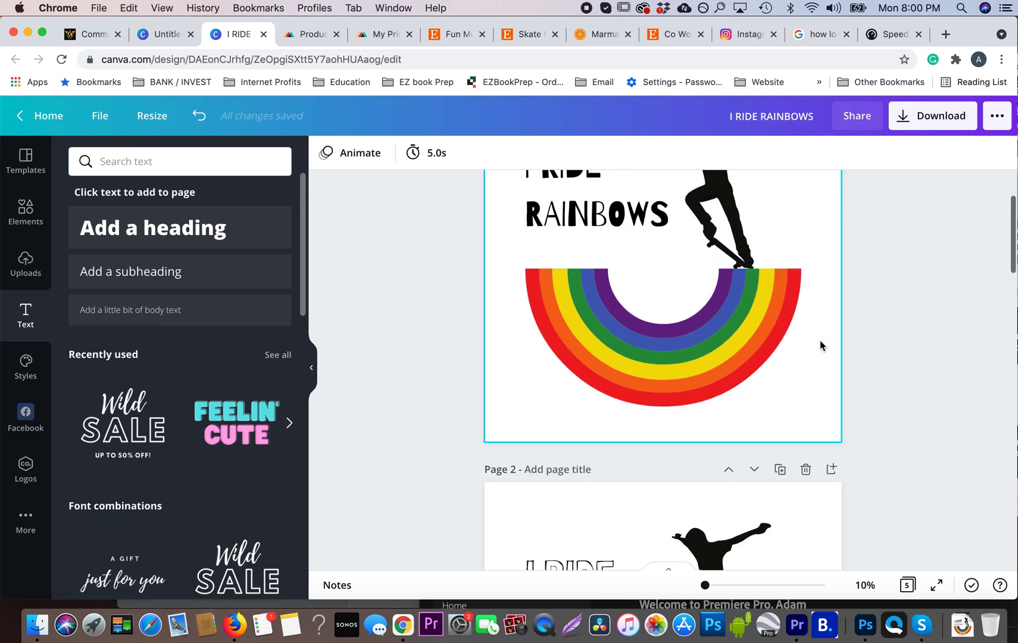
pyautogui.scroll(-1, 820, 345)
pyautogui.scroll(-2, 820, 345)
pyautogui.scroll(3, 815, 333)
pyautogui.scroll(-3, 780, 201)
pyautogui.scroll(-4, 713, 355)
pyautogui.scroll(-8, 712, 355)
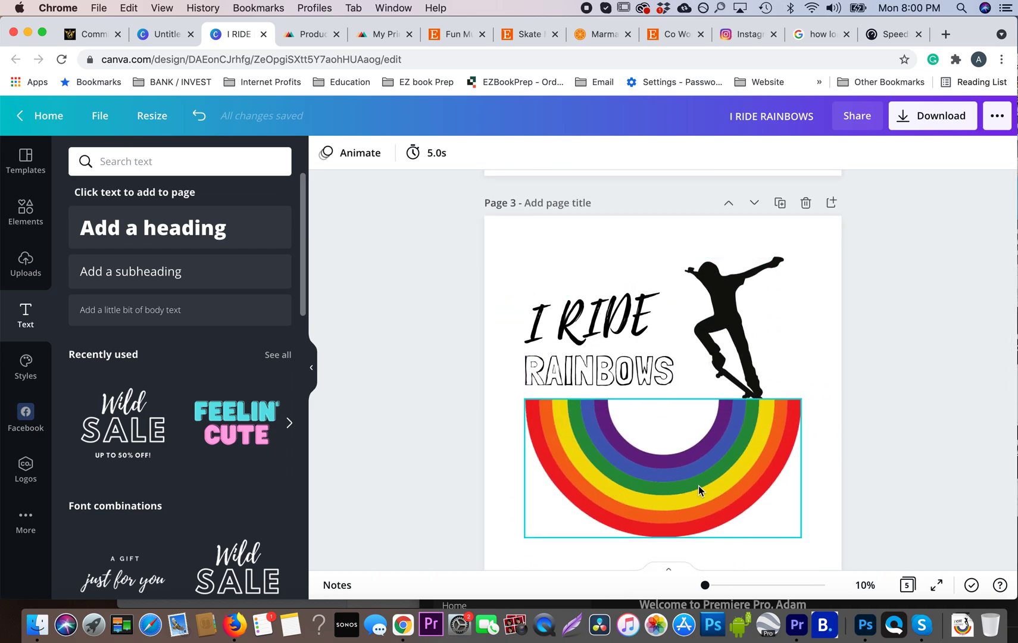
pyautogui.scroll(-2, 698, 486)
pyautogui.scroll(2, 698, 488)
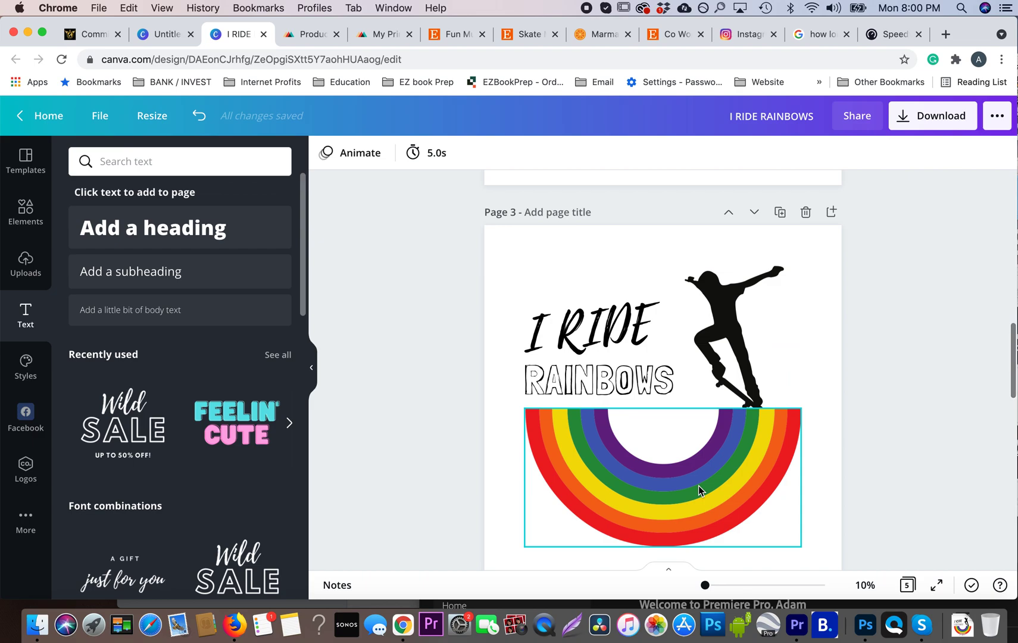
pyautogui.click(915, 116)
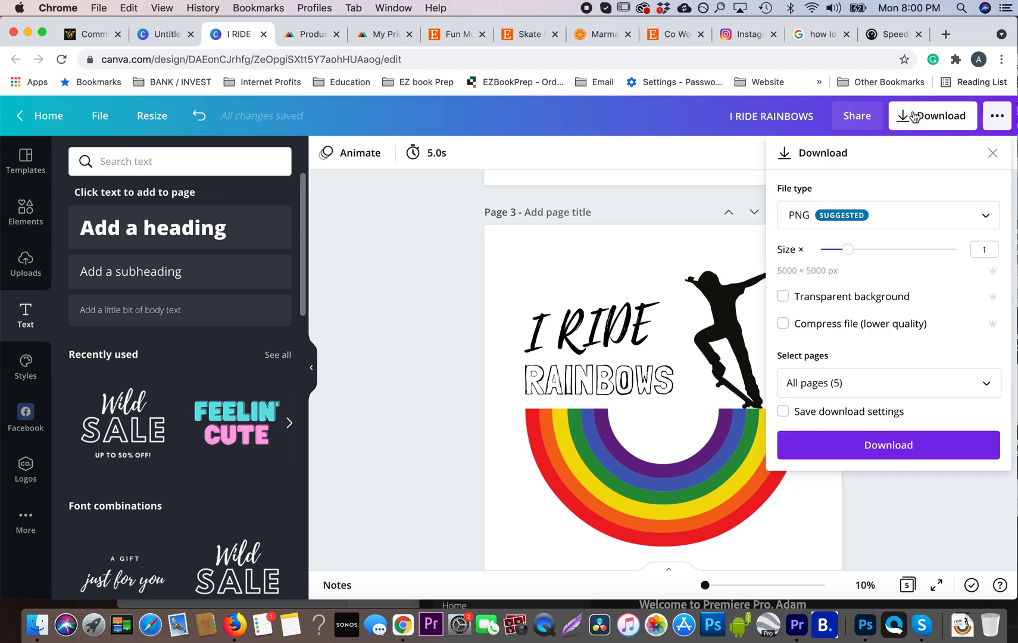
# Download only Page 3 as a PDF Print file and dismiss the design-saved message.
pyautogui.click(874, 225)
pyautogui.click(833, 343)
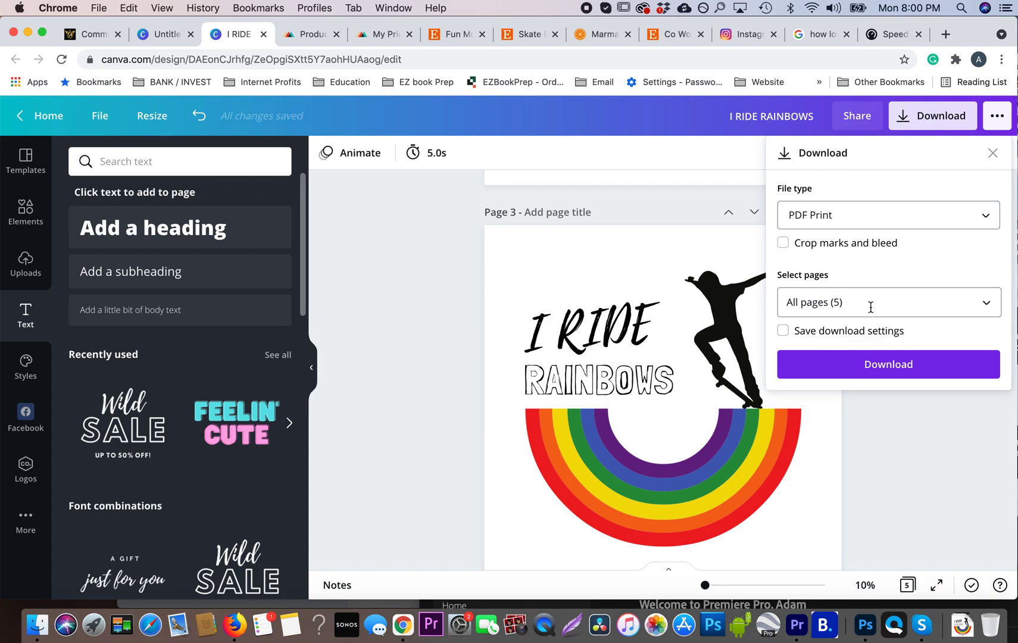
pyautogui.click(870, 306)
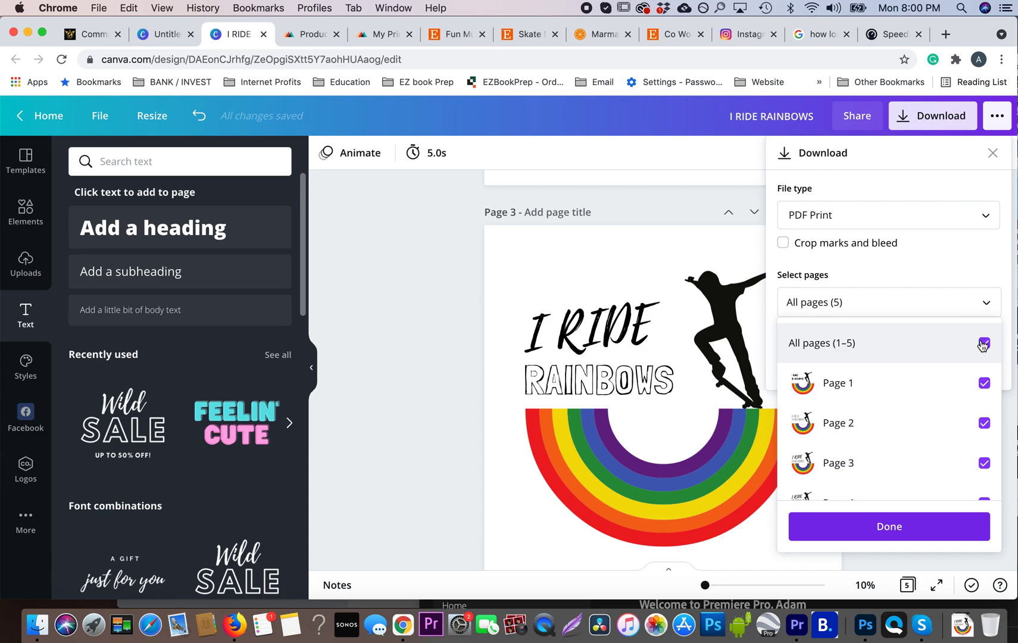
pyautogui.click(983, 345)
pyautogui.click(983, 464)
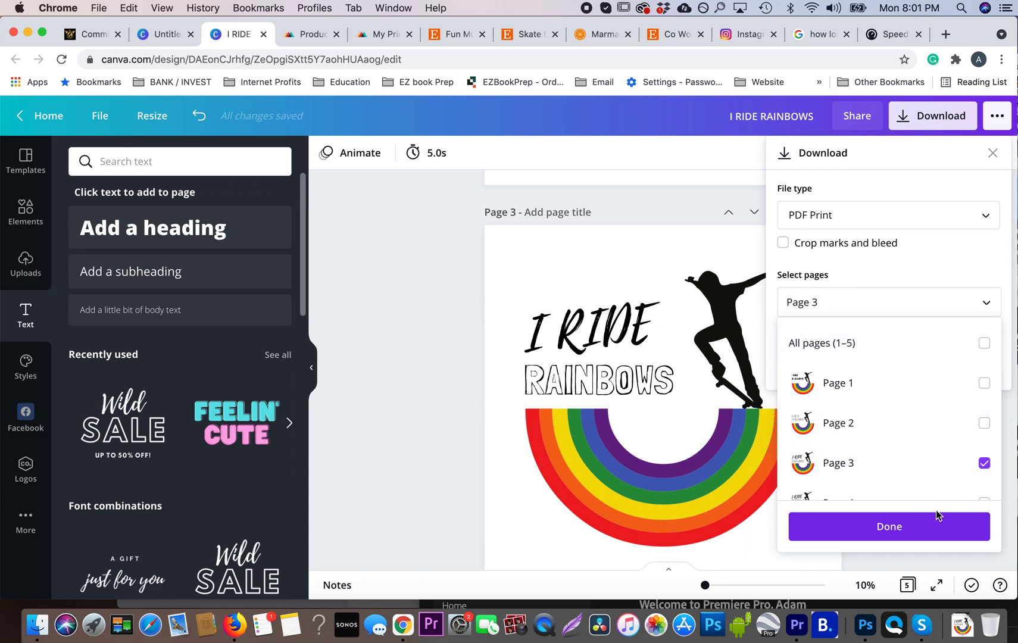
pyautogui.click(907, 536)
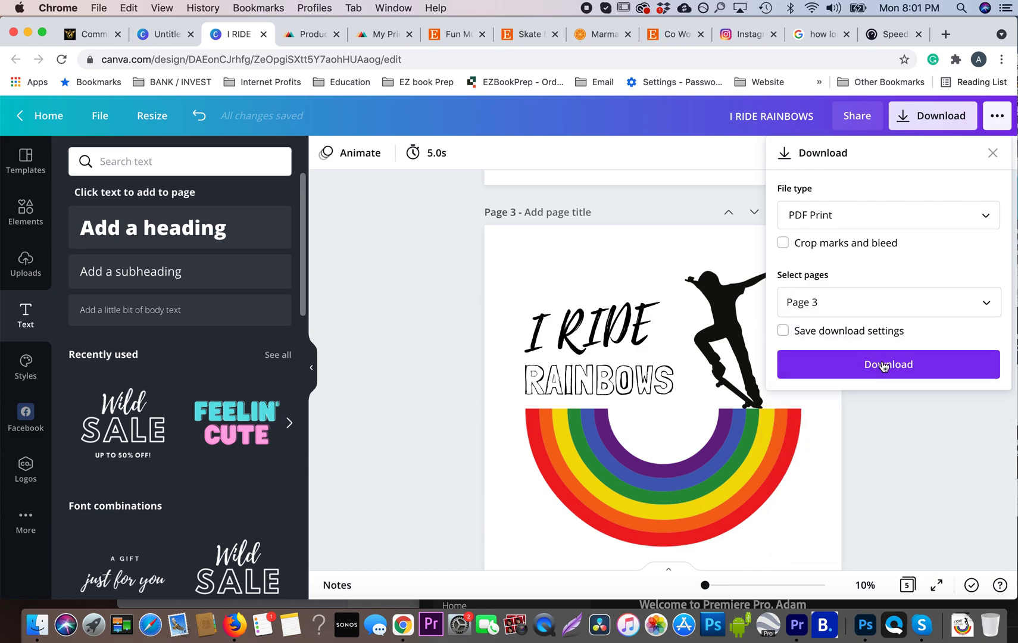
pyautogui.click(885, 365)
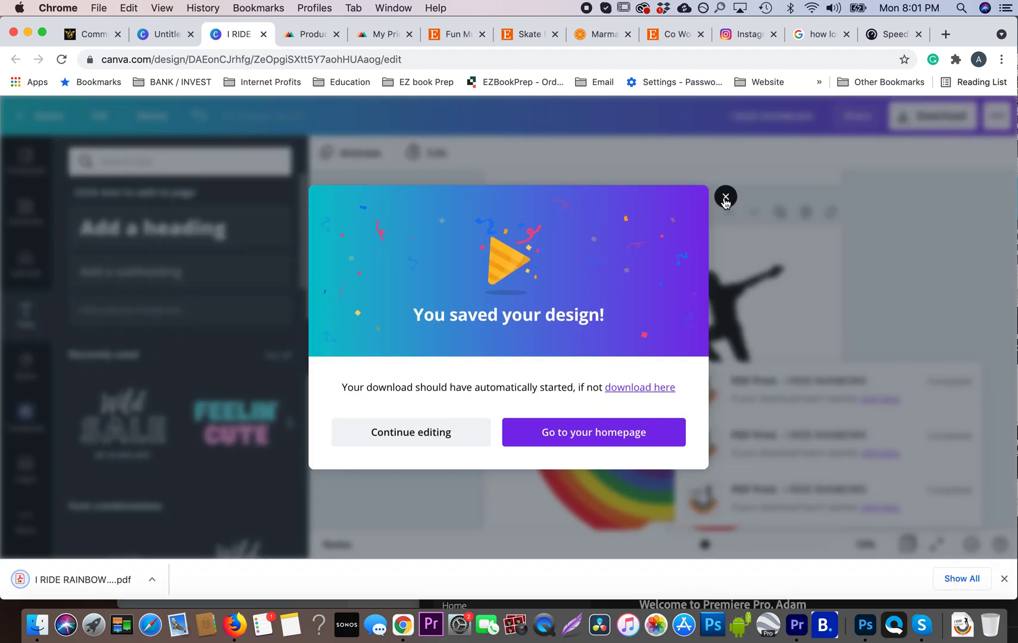
pyautogui.click(726, 203)
# Open I RIDE RAINBOWS (2).pdf from Downloads in Photoshop at the default PDF import settings.
pyautogui.click(859, 626)
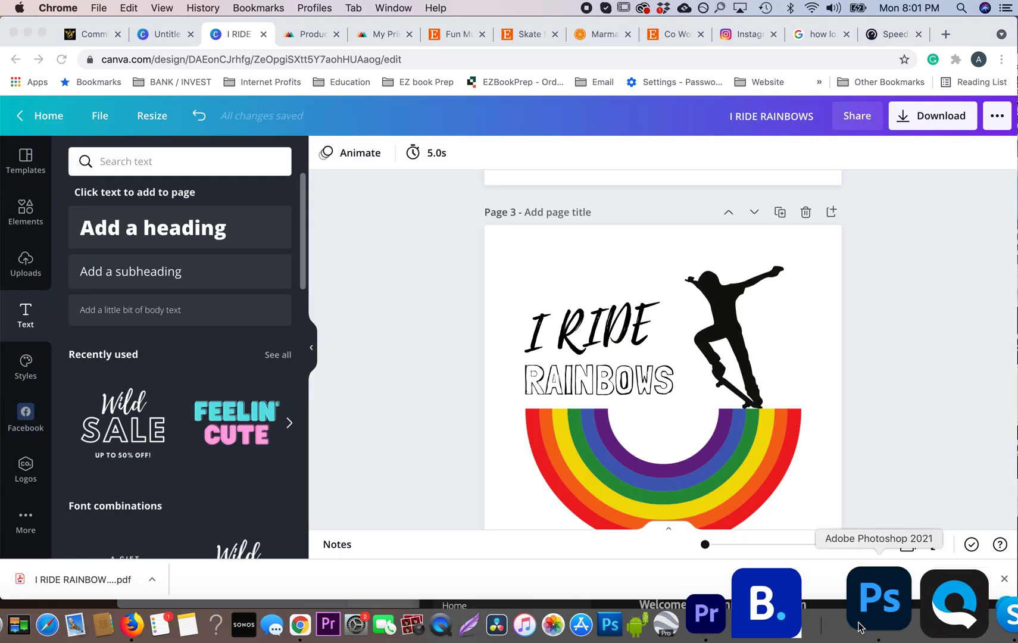
pyautogui.click(112, 8)
pyautogui.click(120, 41)
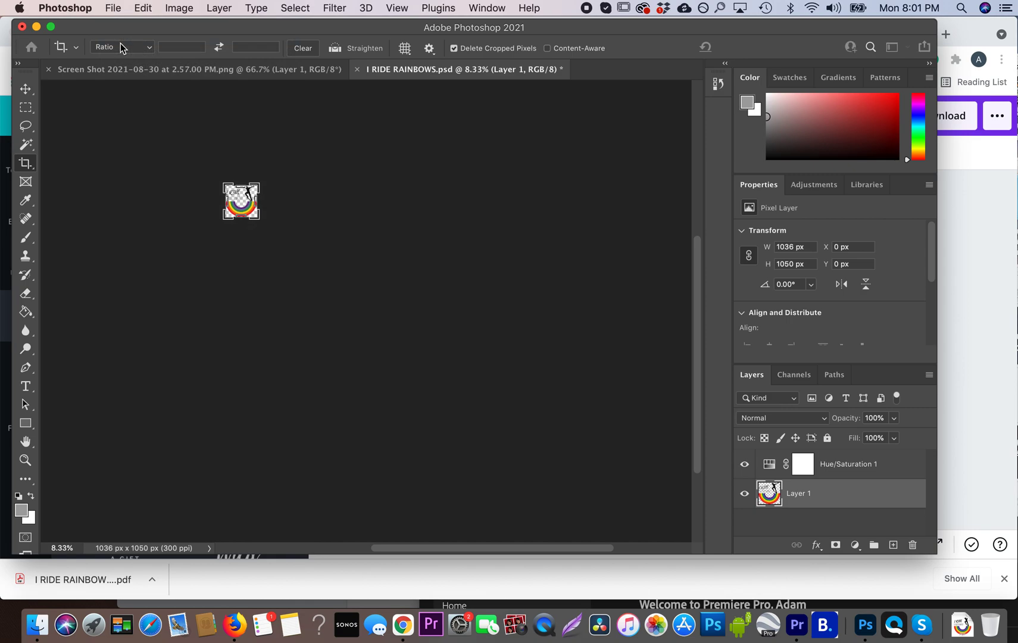
pyautogui.click(274, 207)
pyautogui.click(435, 132)
pyautogui.click(749, 417)
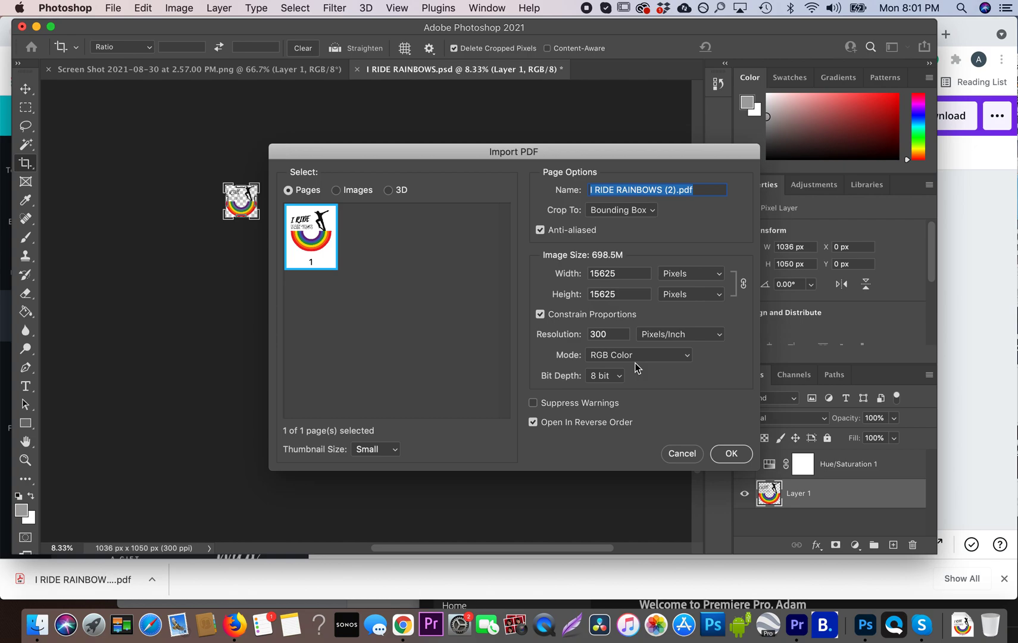
pyautogui.click(726, 454)
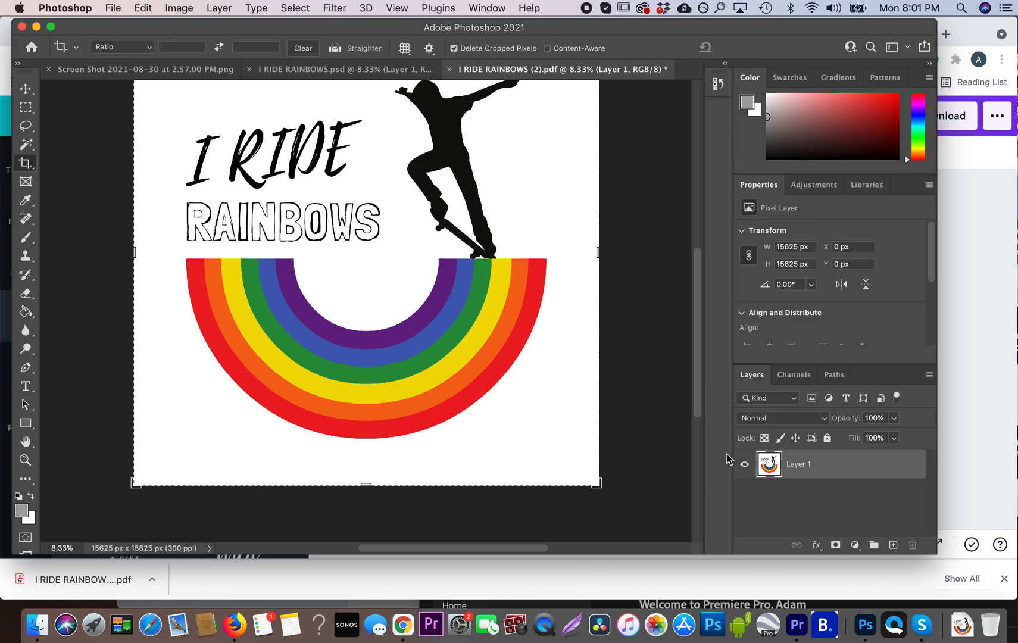
# Switch from the Crop tool to the Rectangular Marquee tool.
pyautogui.scroll(3, 616, 428)
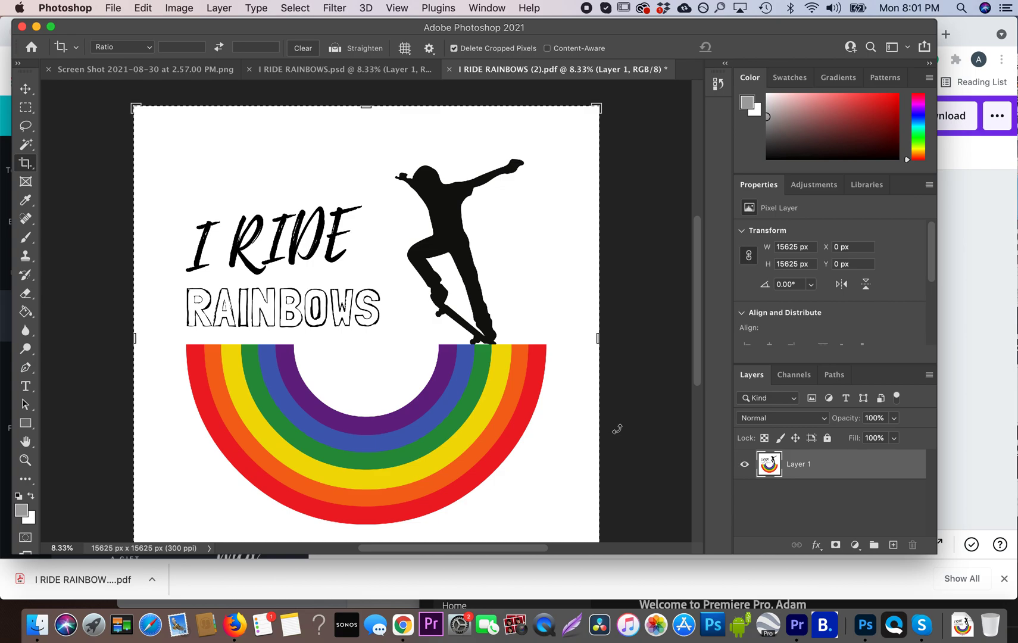
pyautogui.scroll(-2, 617, 429)
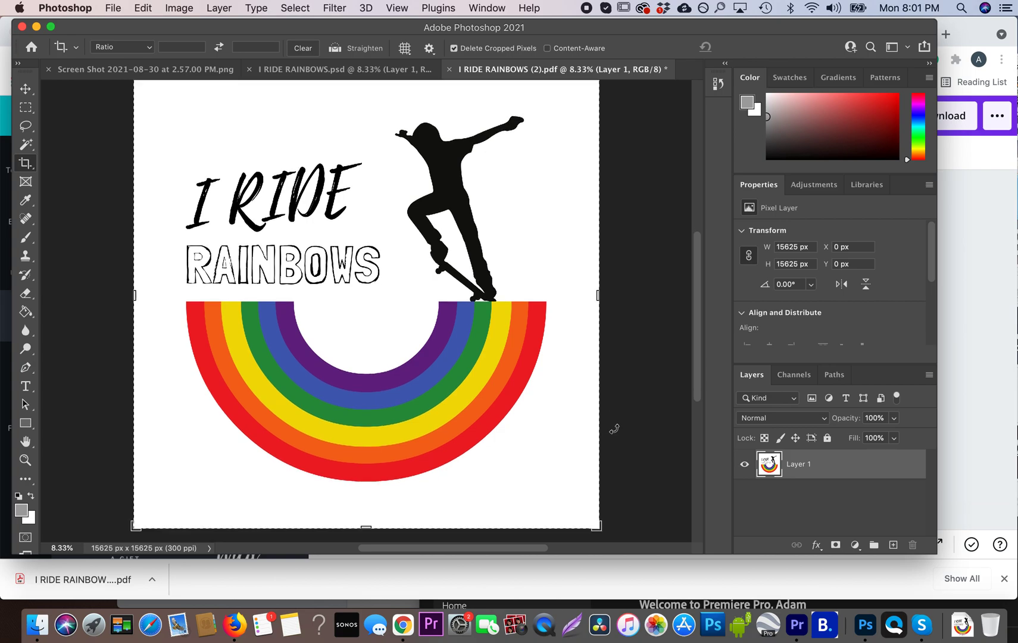
pyautogui.click(31, 111)
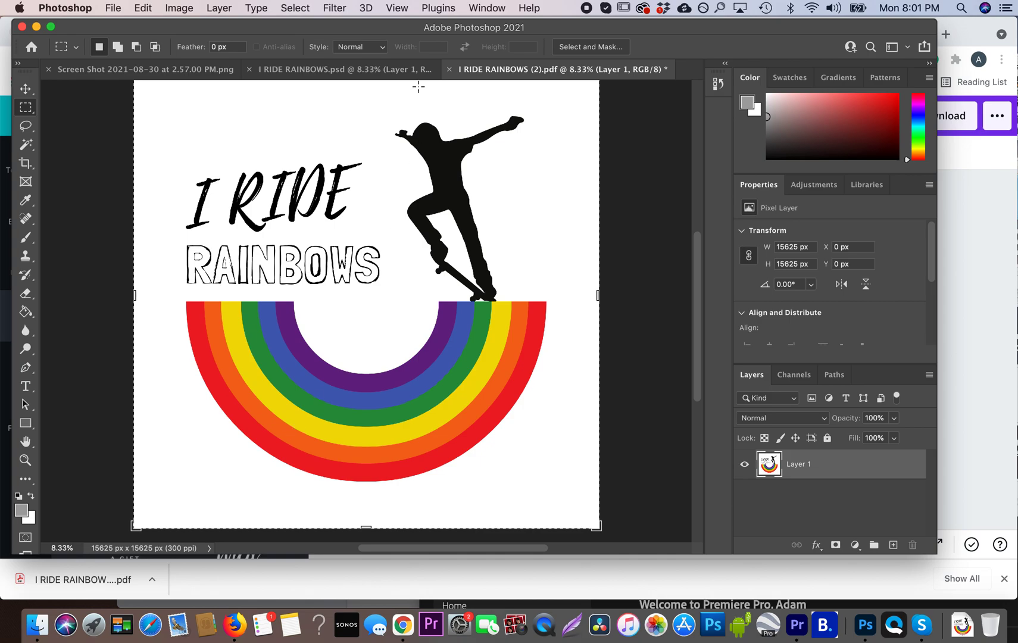
# Toggle Gamut Warning on, off and on again to grey out the purple and blue bands.
pyautogui.click(408, 6)
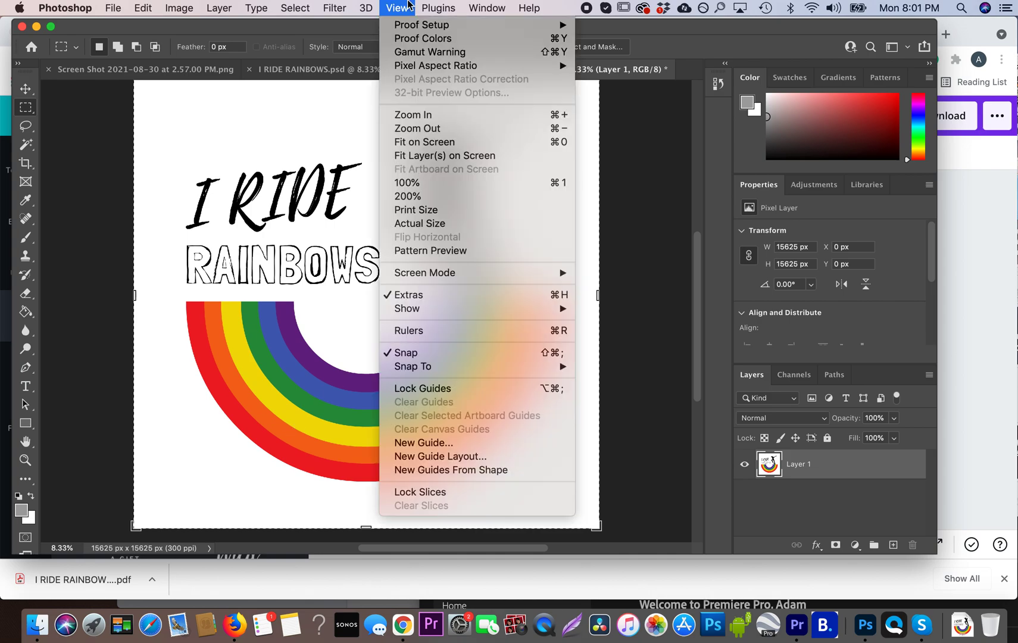
pyautogui.click(420, 49)
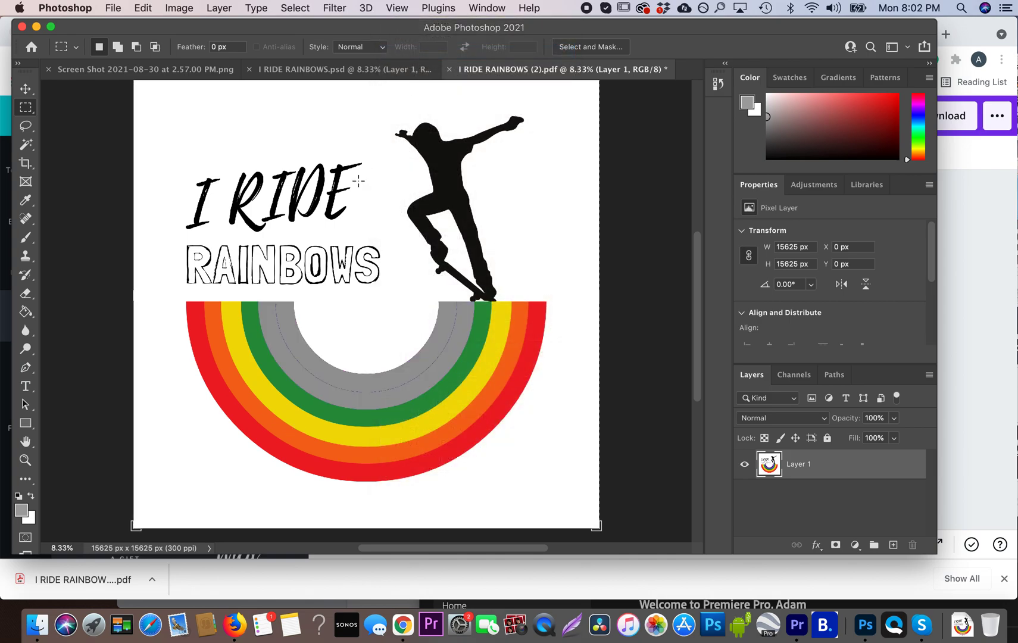
pyautogui.click(396, 8)
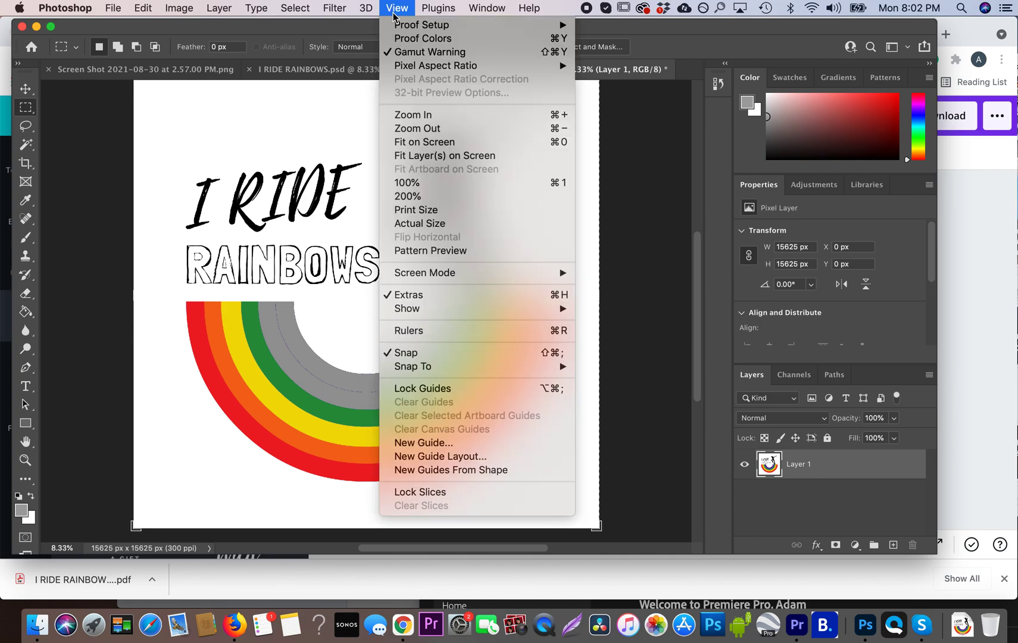
pyautogui.click(396, 51)
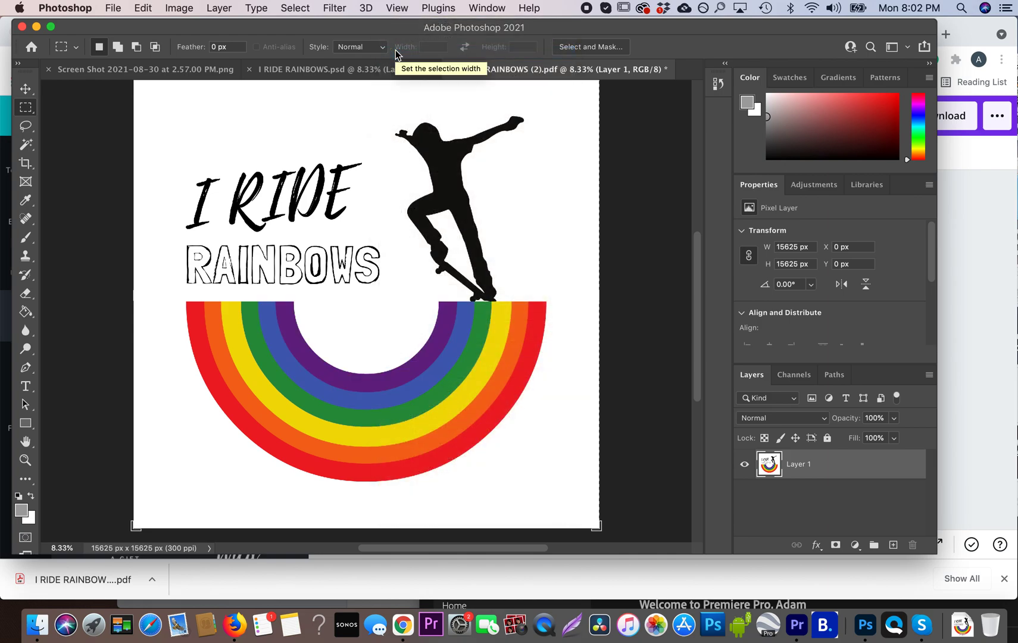
pyautogui.click(397, 7)
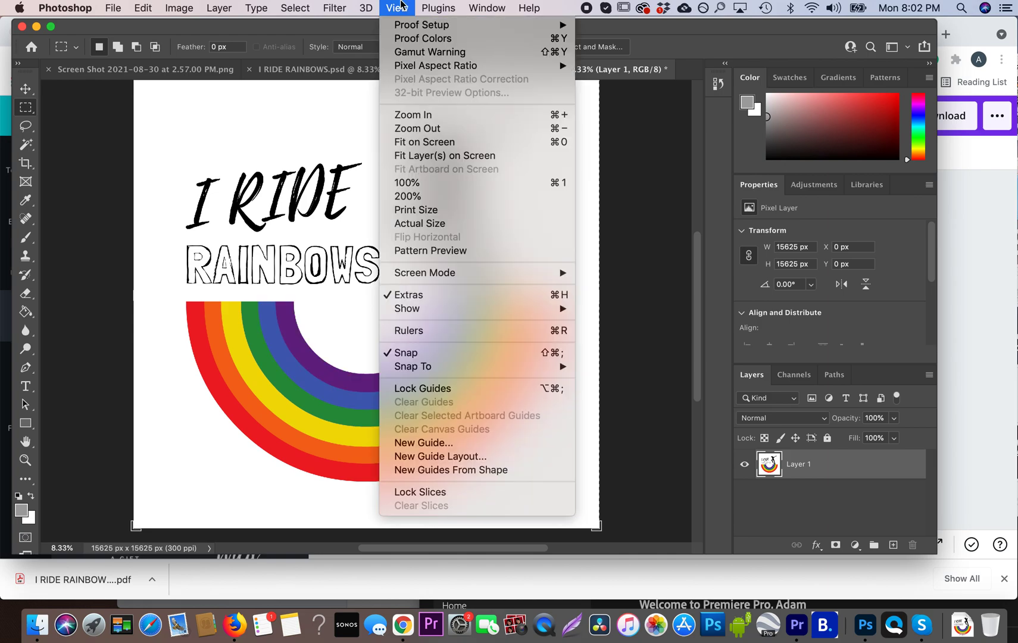
pyautogui.click(406, 51)
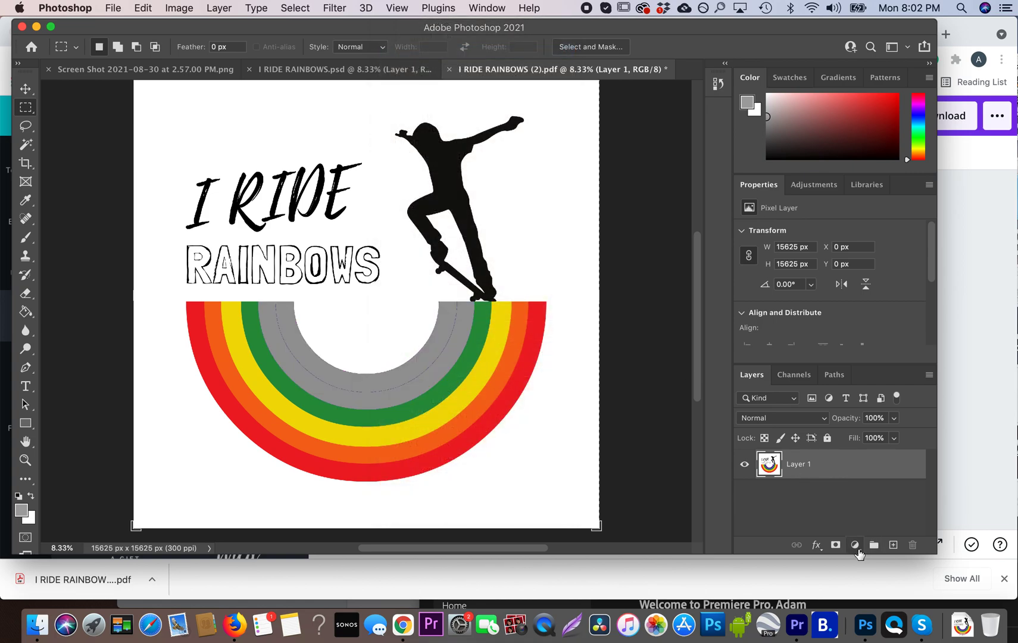
pyautogui.click(856, 547)
# Add a Hue/Saturation adjustment layer for Blues and lower their saturation to -22.
pyautogui.moveTo(898, 593)
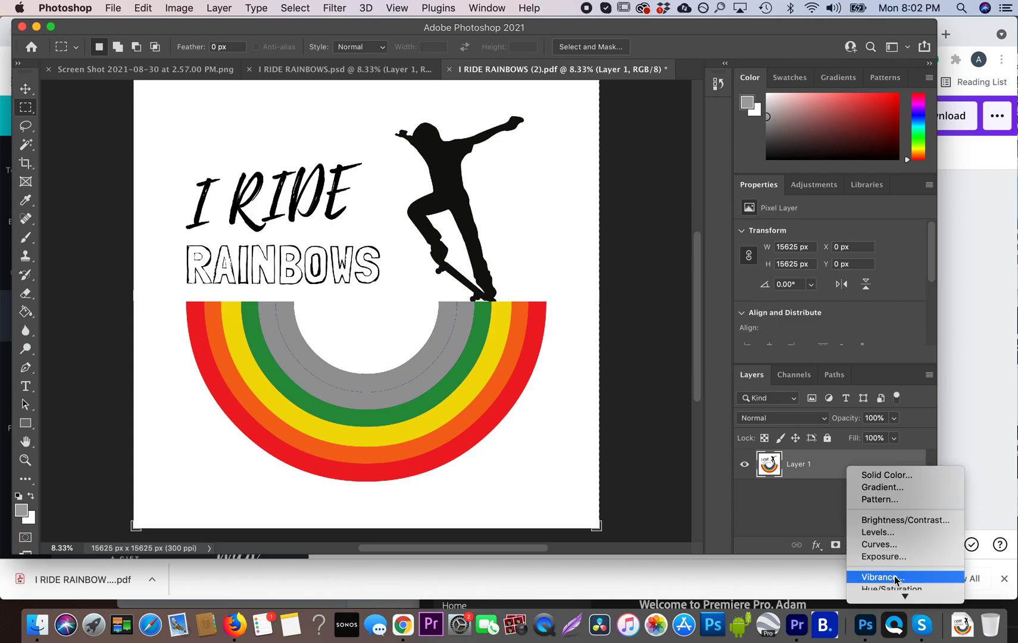
pyautogui.click(891, 539)
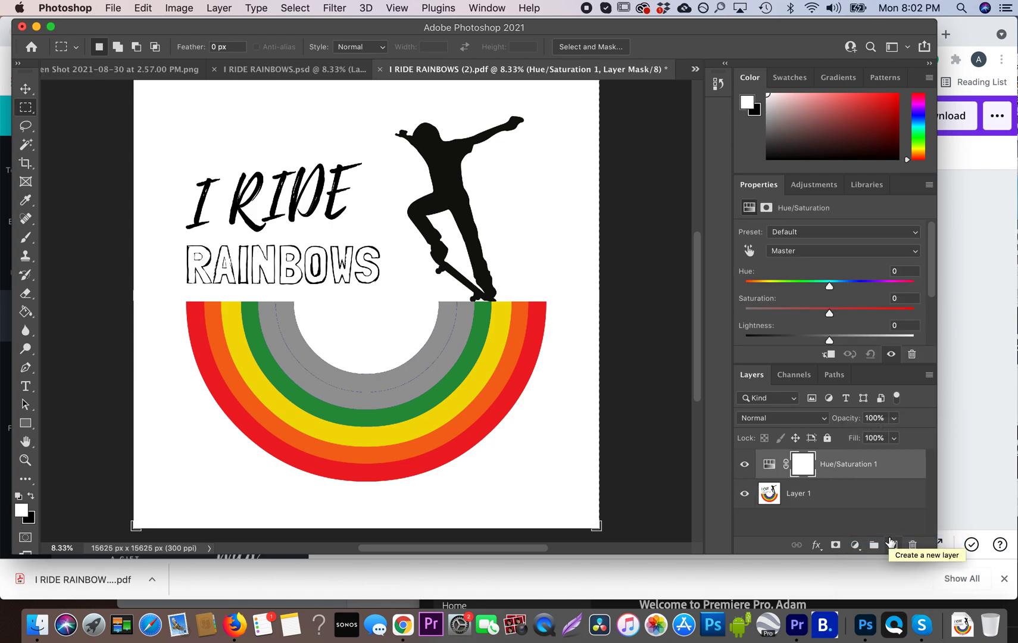
pyautogui.click(821, 254)
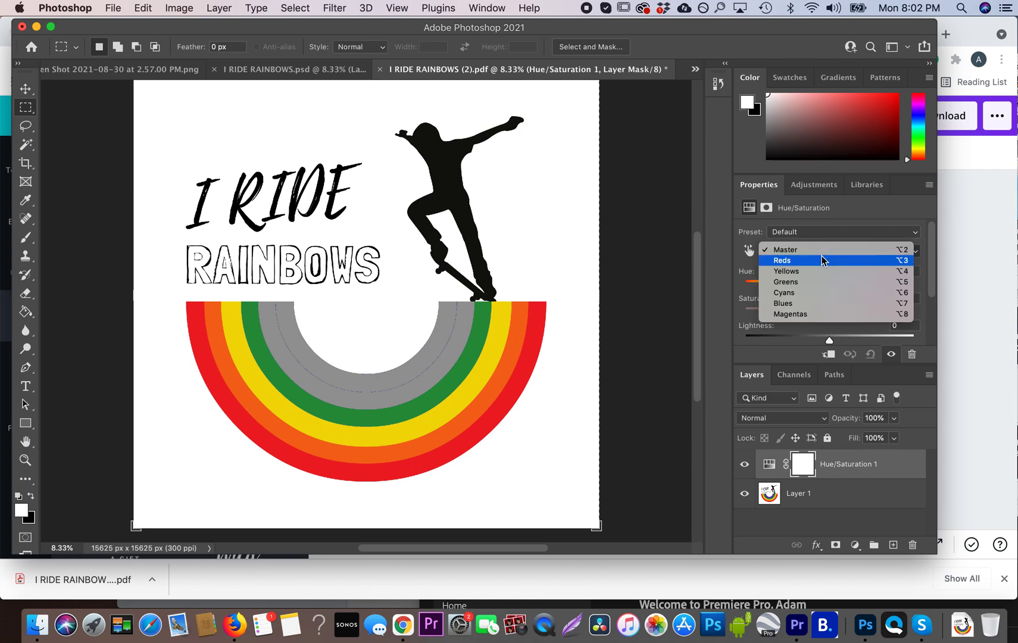
pyautogui.click(818, 304)
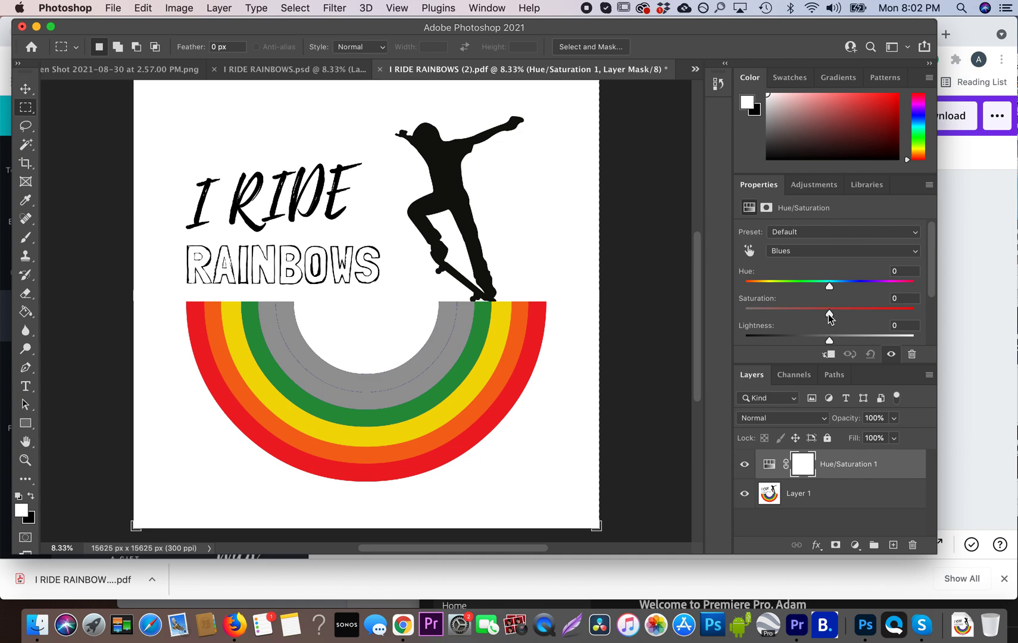
pyautogui.moveTo(829, 316); pyautogui.dragTo(814, 317)
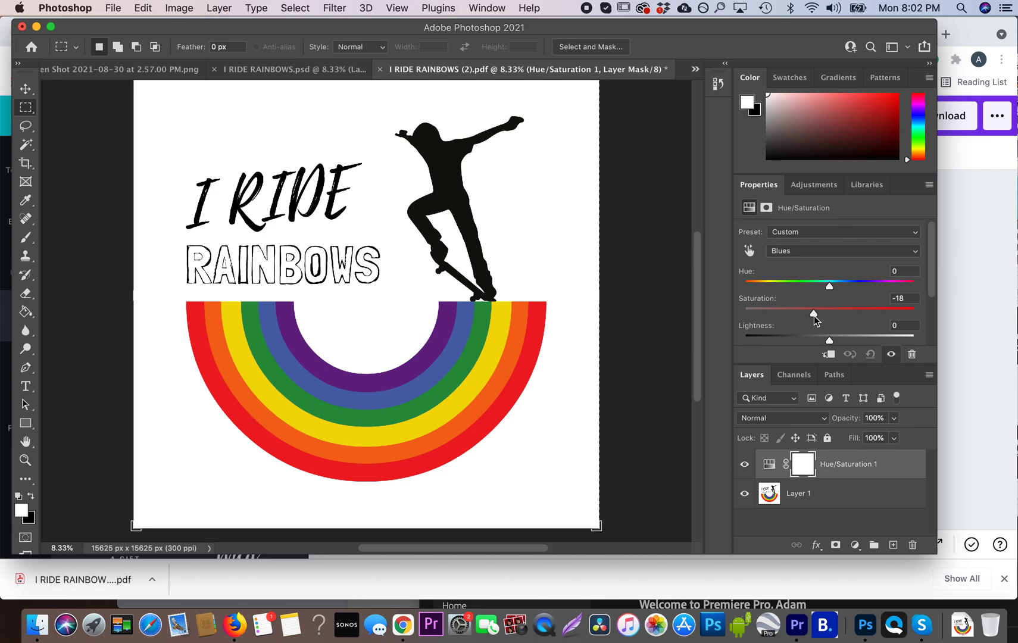
pyautogui.moveTo(816, 321); pyautogui.dragTo(807, 321)
# Lower Blues saturation to -61 while checking the CMYK proof colours with Cmd+Y.
pyautogui.press('super+y')
pyautogui.press('super+y')
pyautogui.press('super+y')
pyautogui.press('super+y')
pyautogui.press('super+y')
pyautogui.press('super+y')
pyautogui.moveTo(790, 316); pyautogui.dragTo(776, 315)
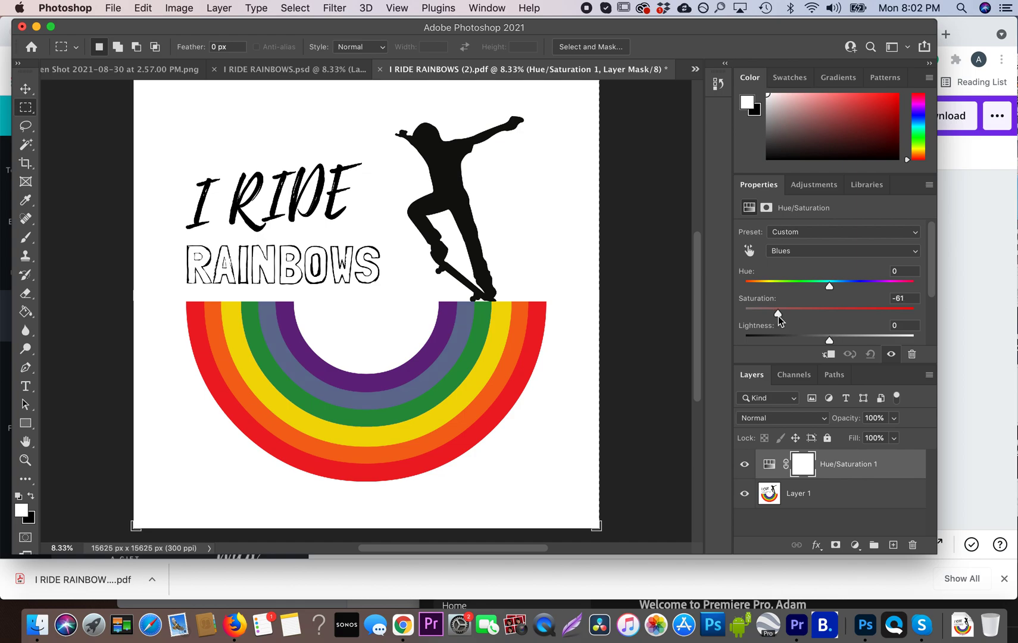
pyautogui.press('super+y')
pyautogui.press('super+y')
pyautogui.press('super+y')
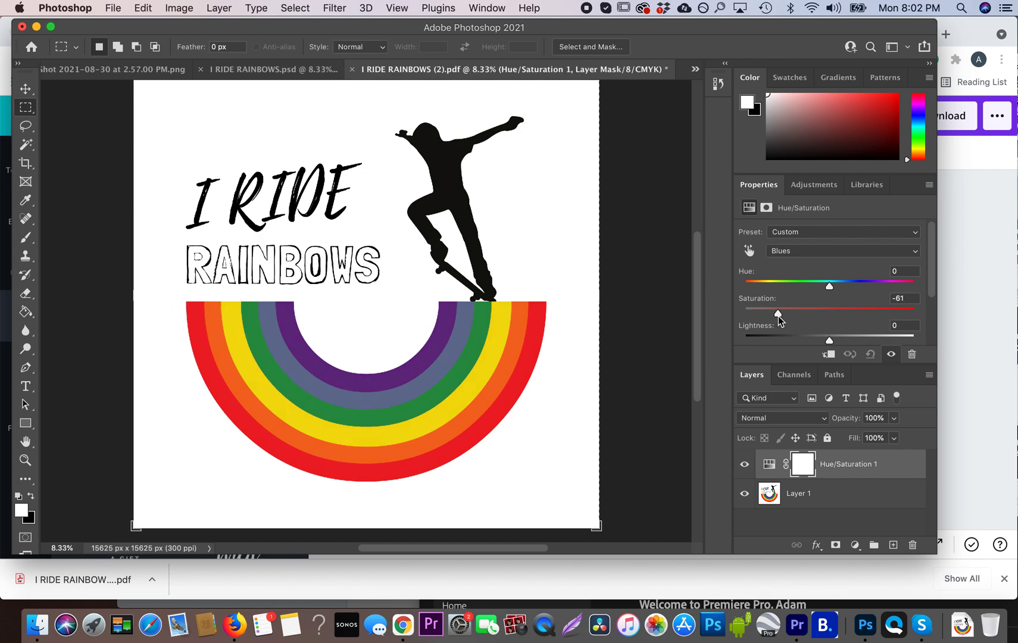
pyautogui.press('super+y')
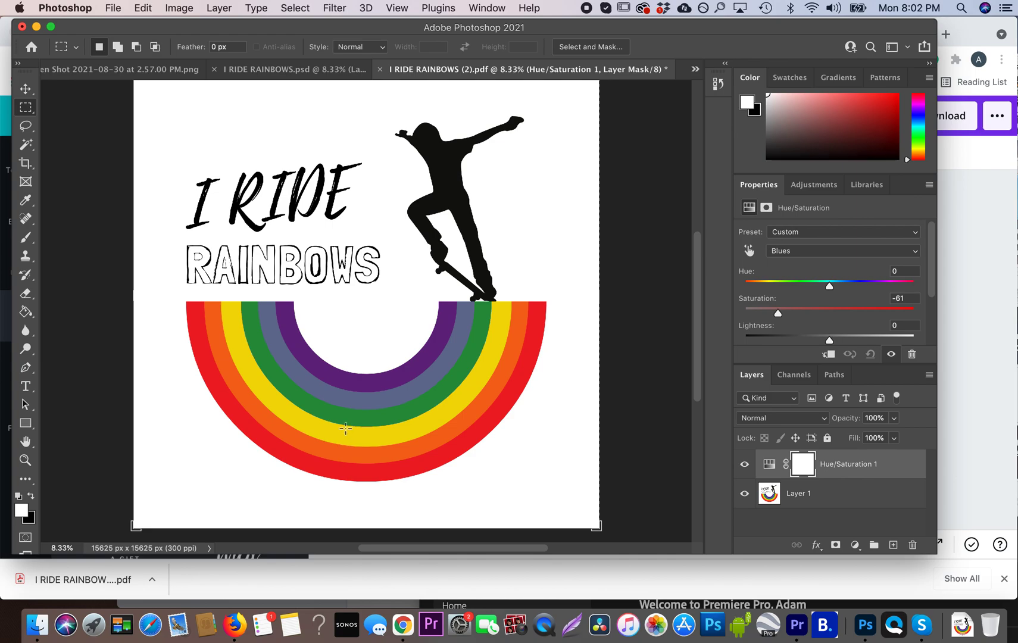
pyautogui.click(24, 149)
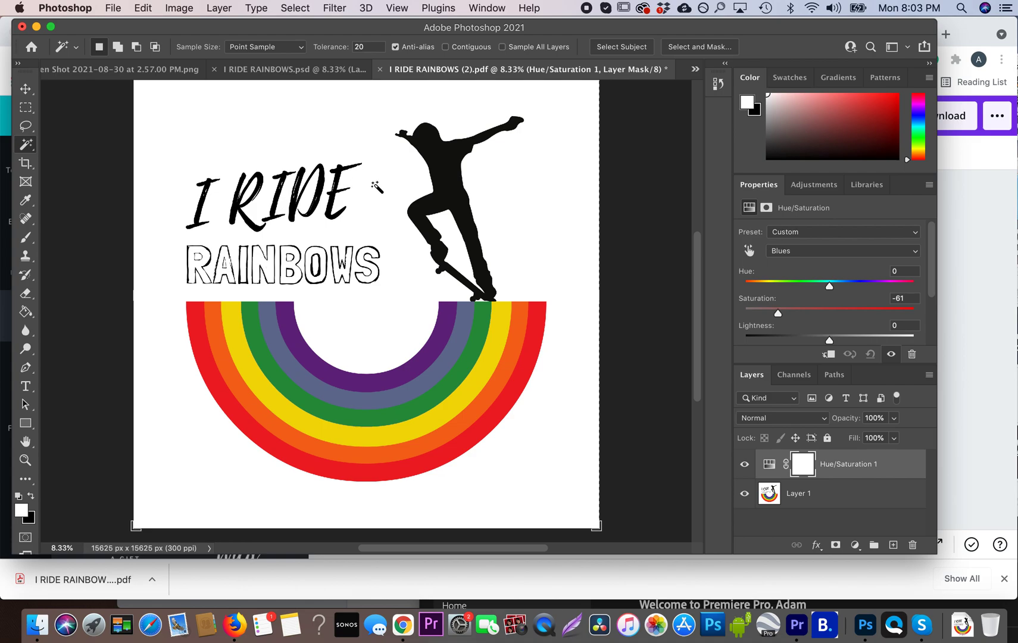
# Magic-wand the white areas on Layer 1, delete them, and clear the selection.
pyautogui.click(397, 192)
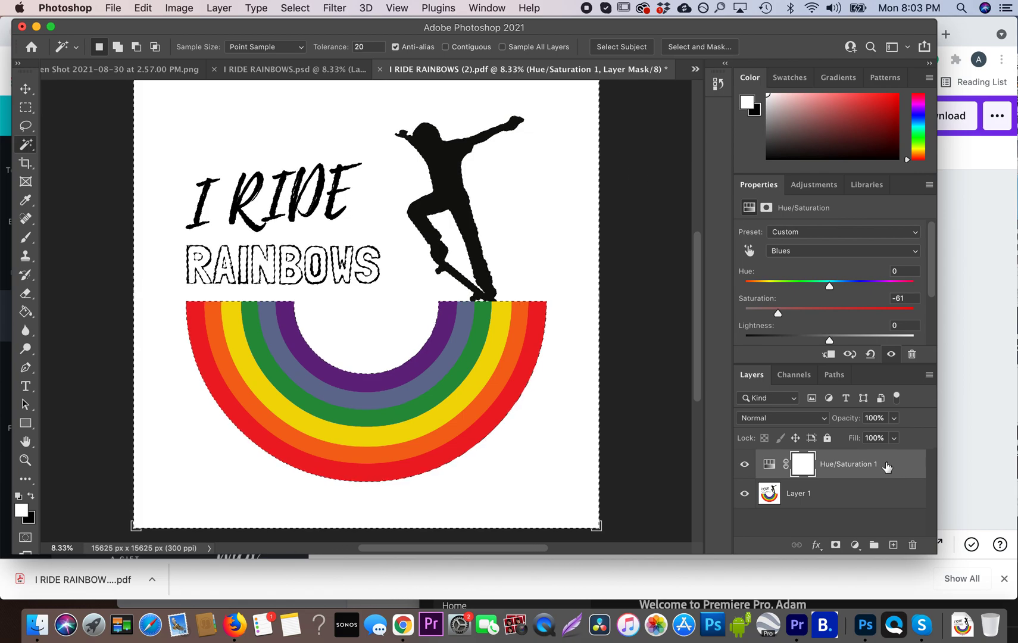
pyautogui.click(835, 493)
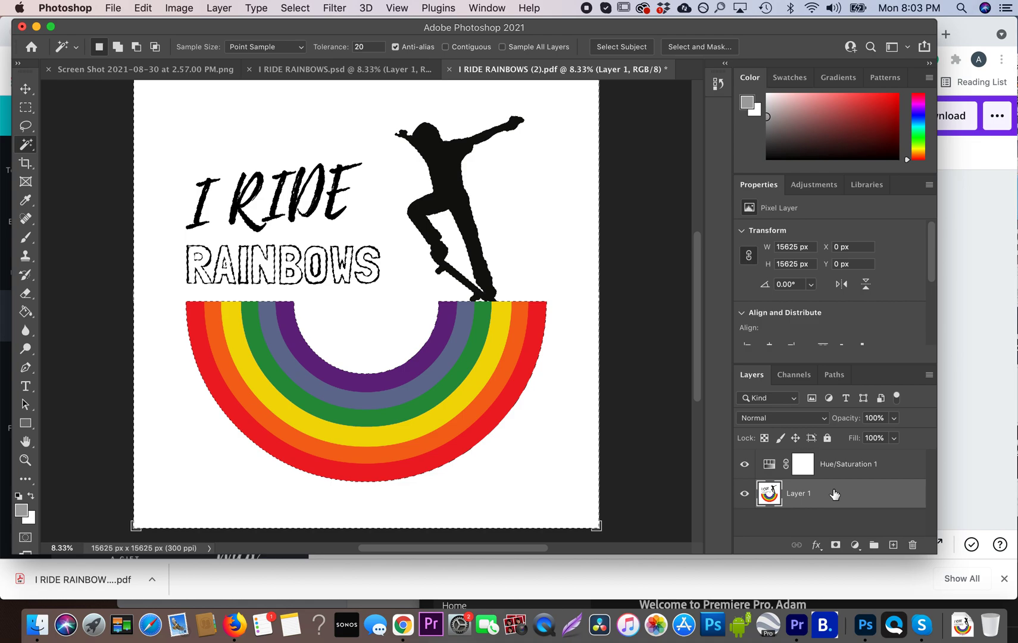
pyautogui.click(558, 315)
pyautogui.press('Delete')
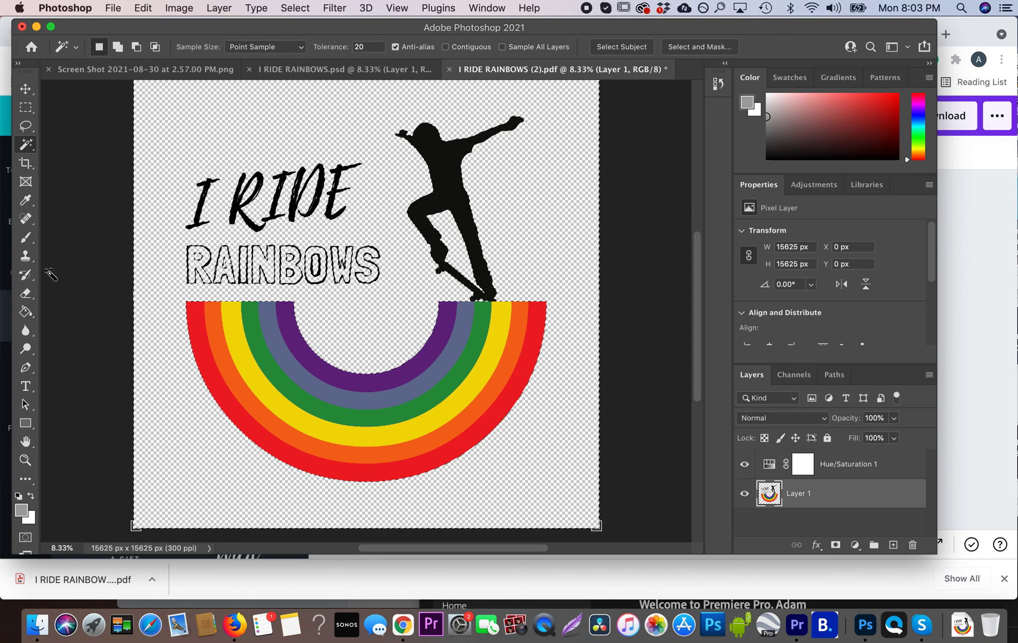
pyautogui.click(25, 107)
pyautogui.click(194, 131)
# Zoom in on the RIDE lettering to inspect it, then zoom back out to the whole design.
pyautogui.click(26, 460)
pyautogui.click(285, 209)
pyautogui.click(301, 200)
pyautogui.click(301, 200)
pyautogui.click(265, 181)
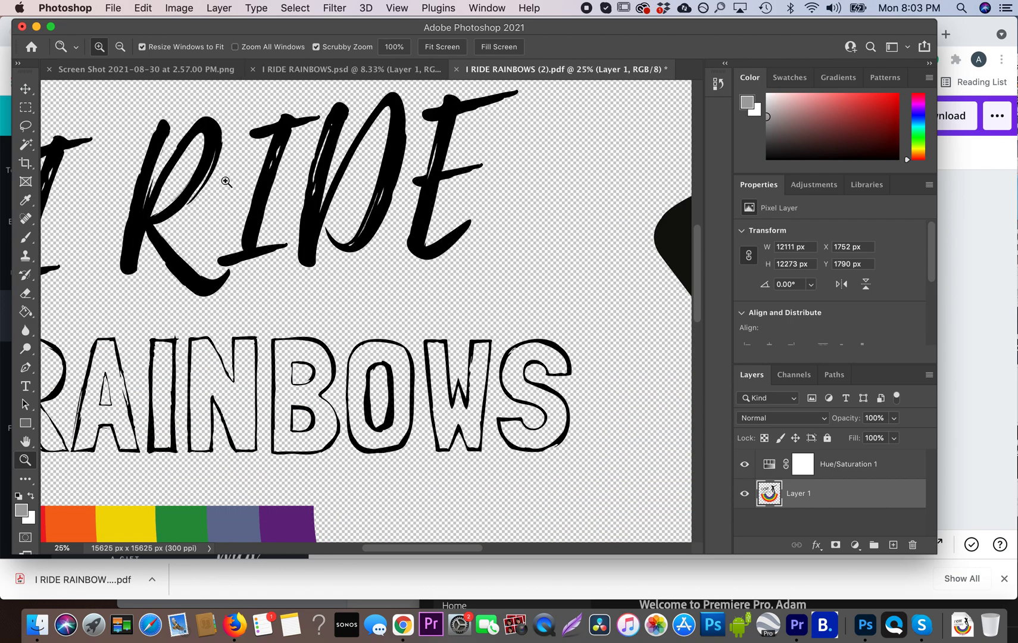
pyautogui.keyDown('alt'); pyautogui.click(335, 246); pyautogui.keyUp('alt')
pyautogui.keyDown('alt'); pyautogui.click(334, 246); pyautogui.keyUp('alt')
pyautogui.keyDown('alt'); pyautogui.click(334, 246); pyautogui.keyUp('alt')
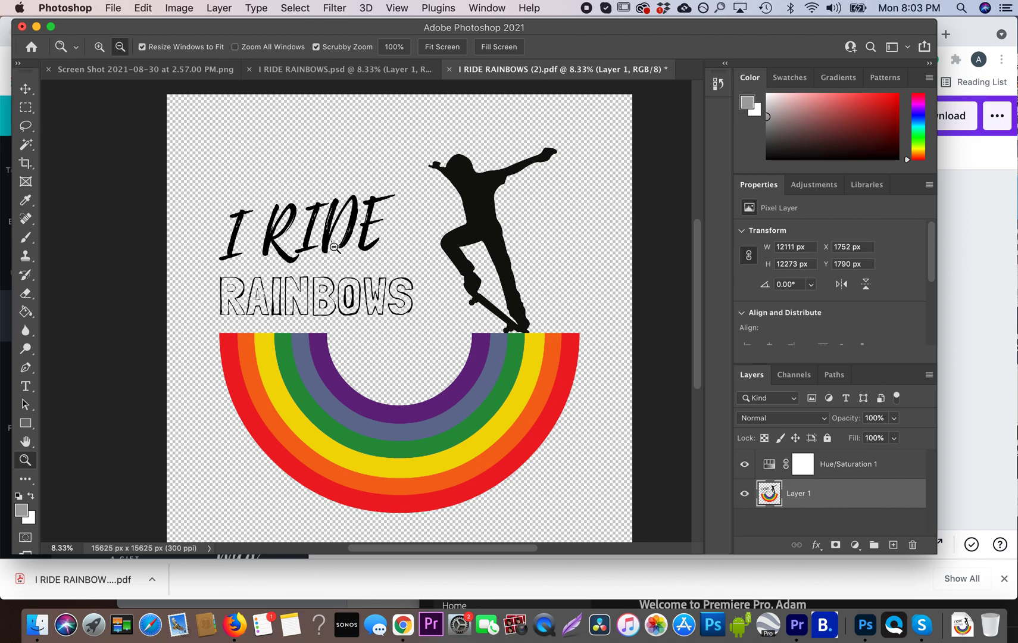
# Crop all four edges tight to the artwork, giving a 12111 × 12273 px canvas.
pyautogui.click(26, 162)
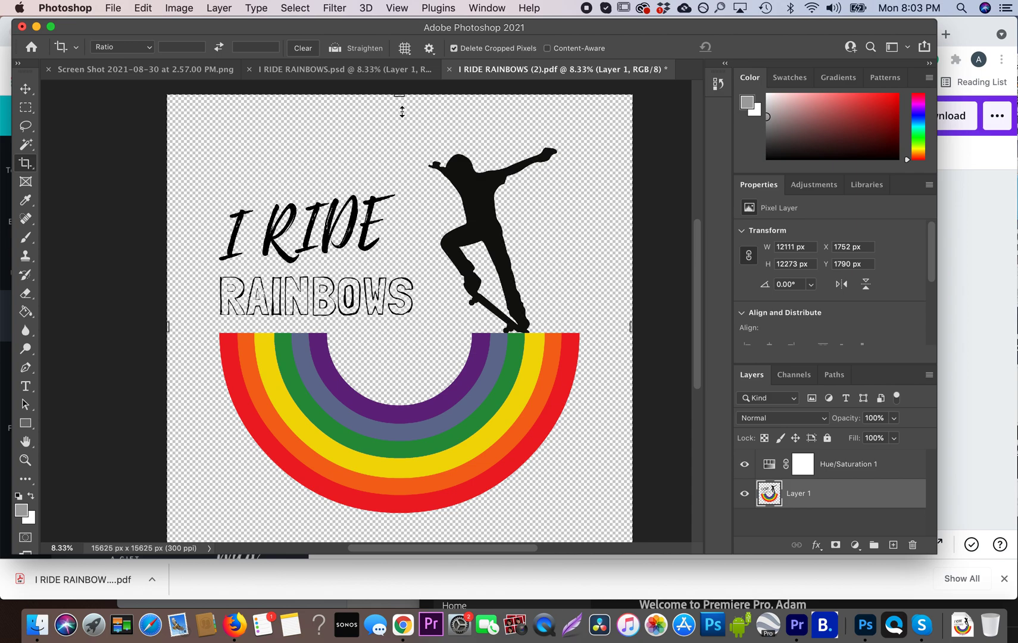
pyautogui.click(402, 116)
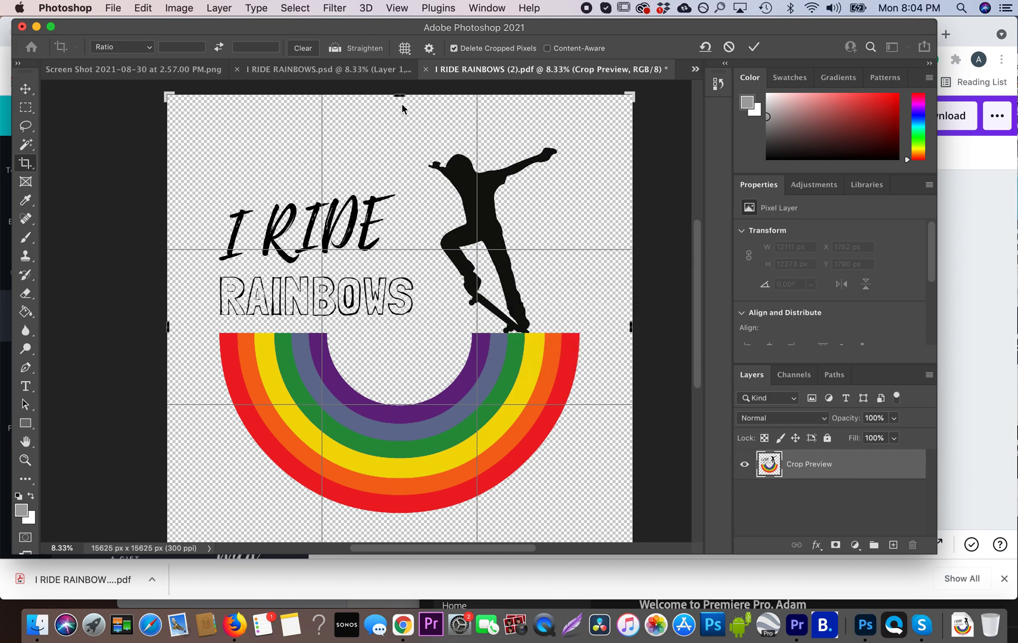
pyautogui.moveTo(401, 107); pyautogui.dragTo(401, 123)
pyautogui.moveTo(169, 327); pyautogui.dragTo(198, 326)
pyautogui.moveTo(428, 456); pyautogui.dragTo(428, 455)
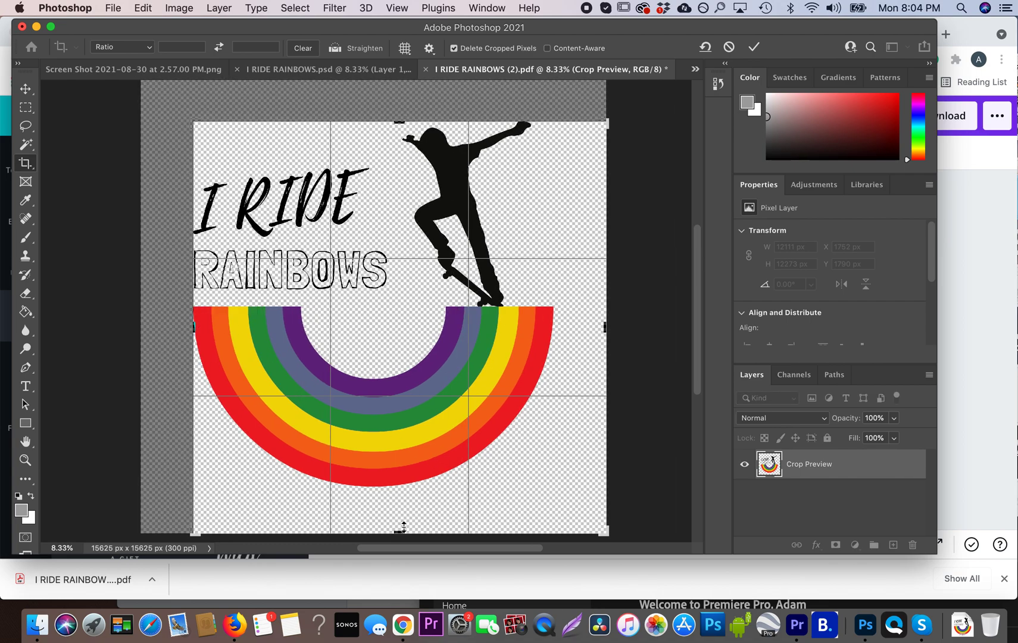
pyautogui.moveTo(404, 526); pyautogui.dragTo(408, 505)
pyautogui.moveTo(601, 327); pyautogui.dragTo(580, 326)
pyautogui.press('Return')
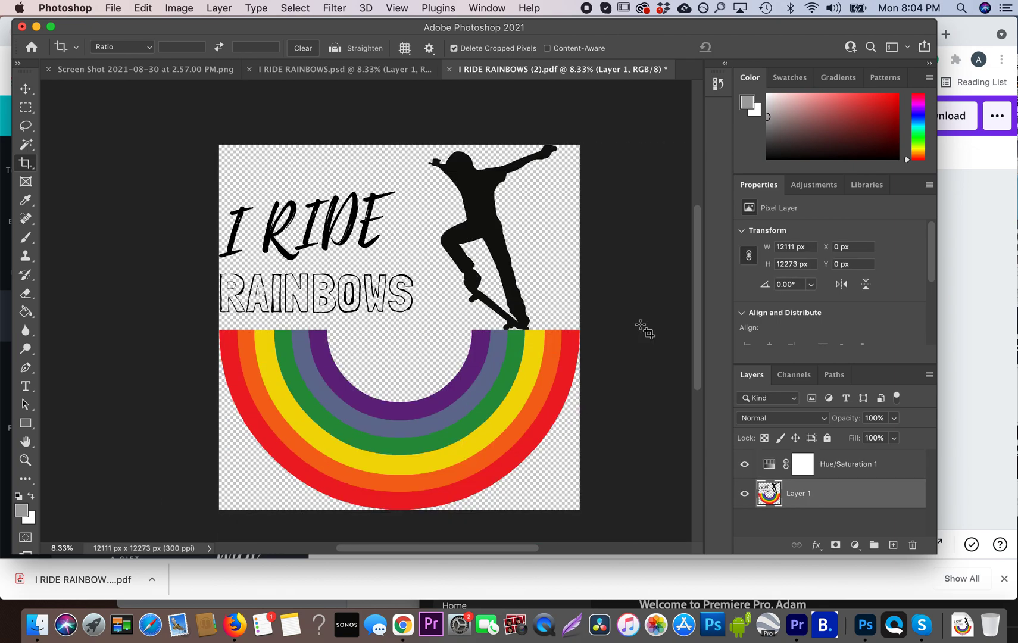
# Save the cropped artwork as demo.psd.
pyautogui.click(111, 7)
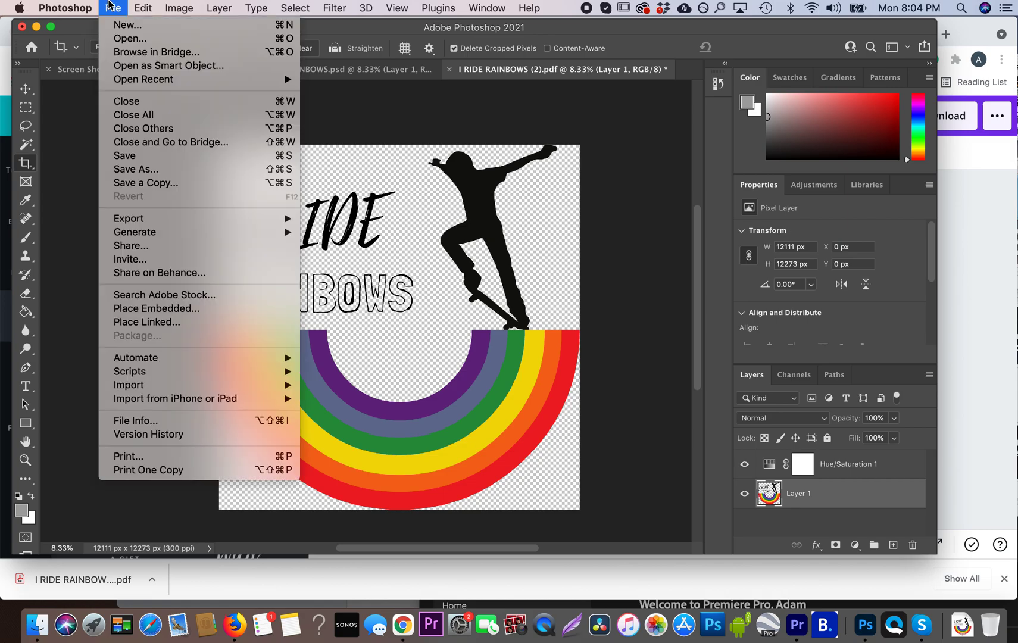
pyautogui.click(138, 171)
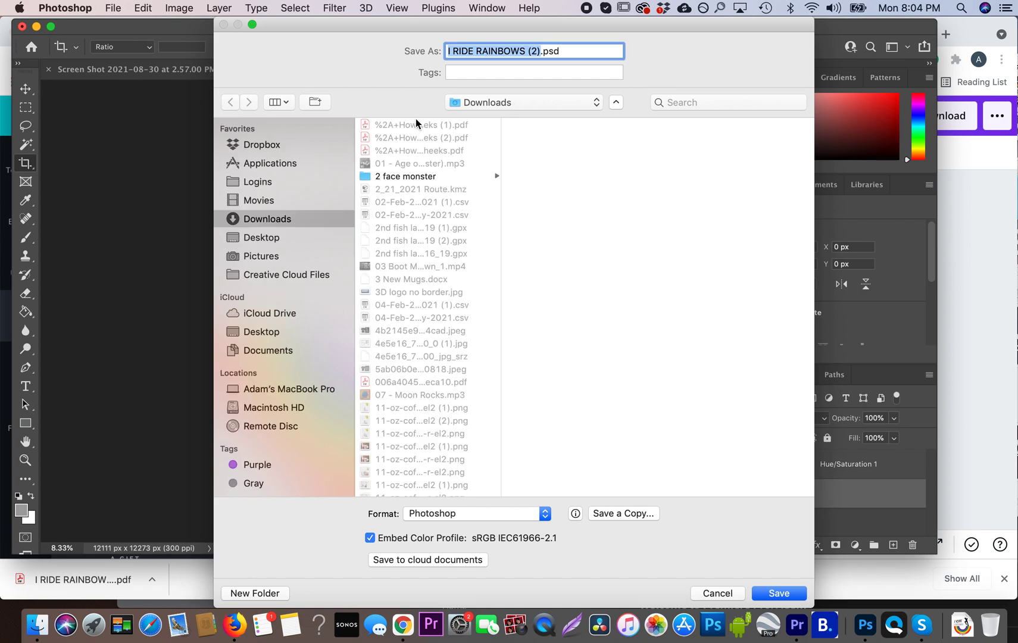
pyautogui.write('demo')
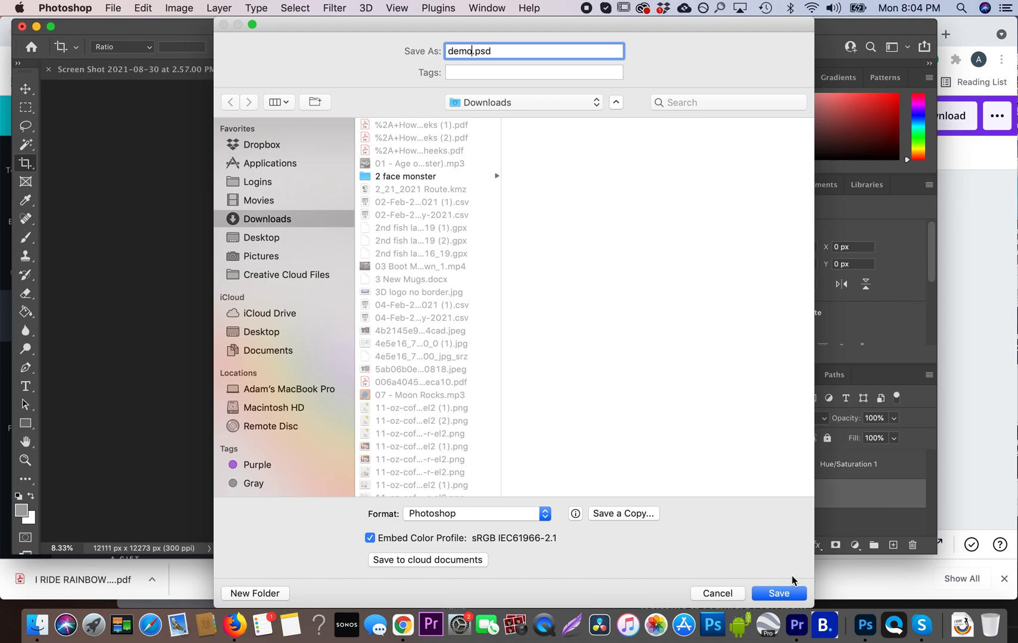
pyautogui.click(782, 593)
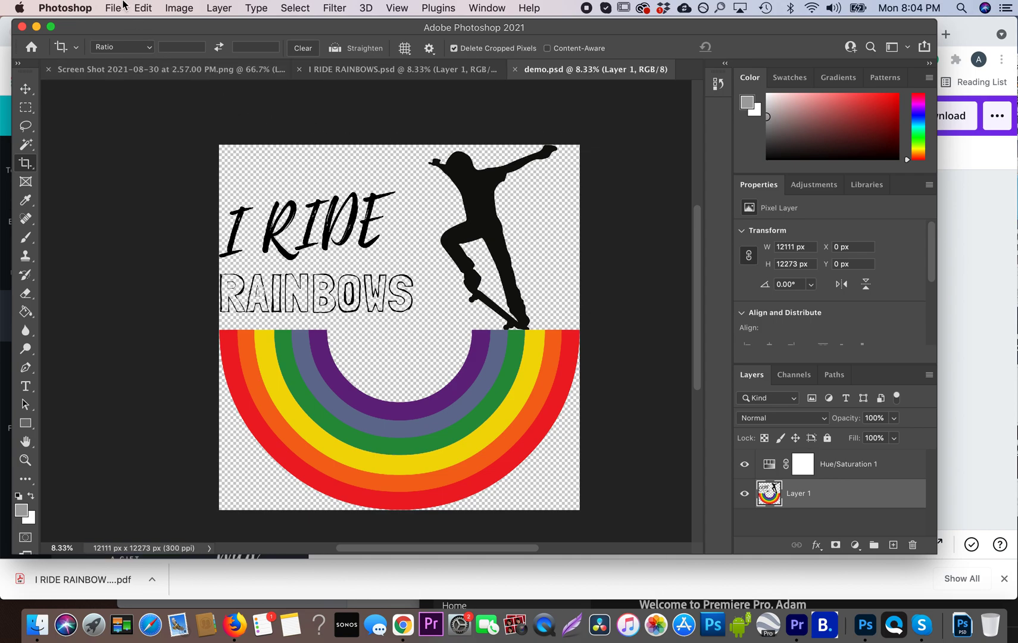
# Check the image size (40.37 × 40.91 in at 300 ppi), then bring Chrome forward.
pyautogui.click(177, 8)
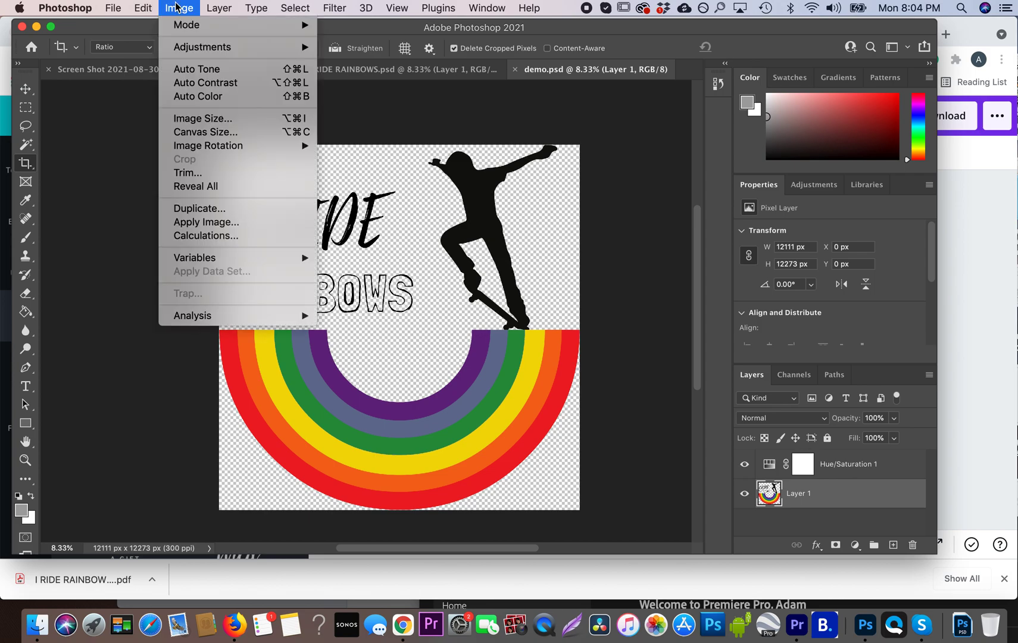
pyautogui.click(199, 119)
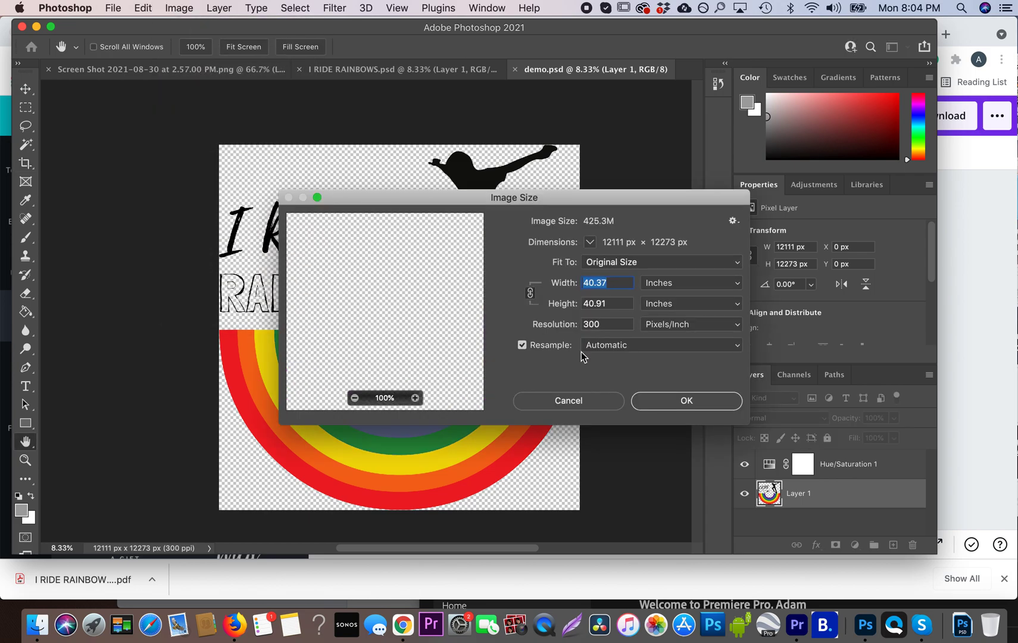
pyautogui.click(402, 622)
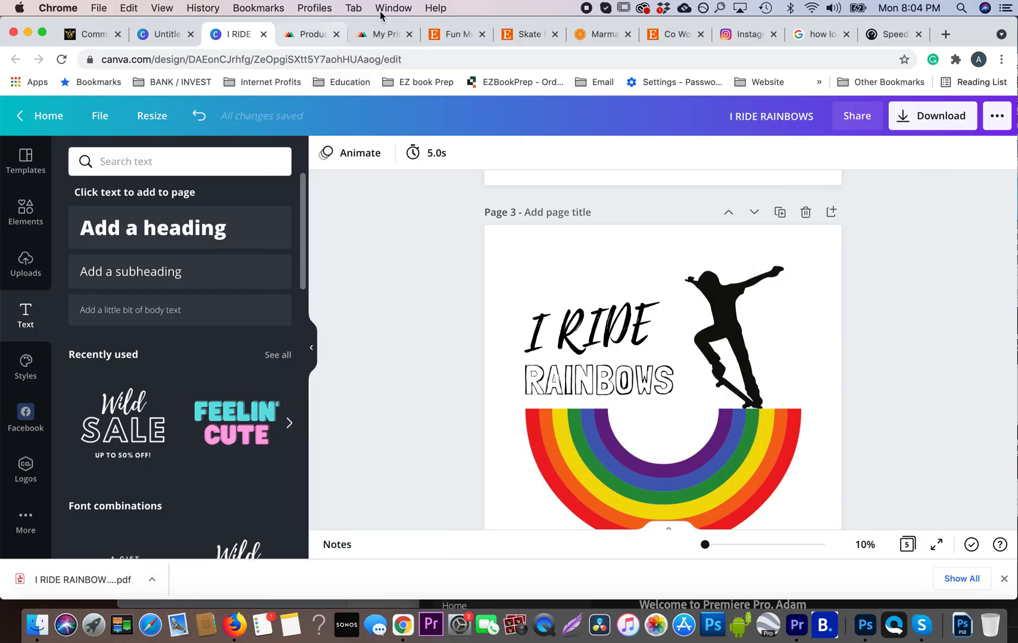
# Duplicate the I Skate Rainbows template in Printful's product templates.
pyautogui.click(382, 36)
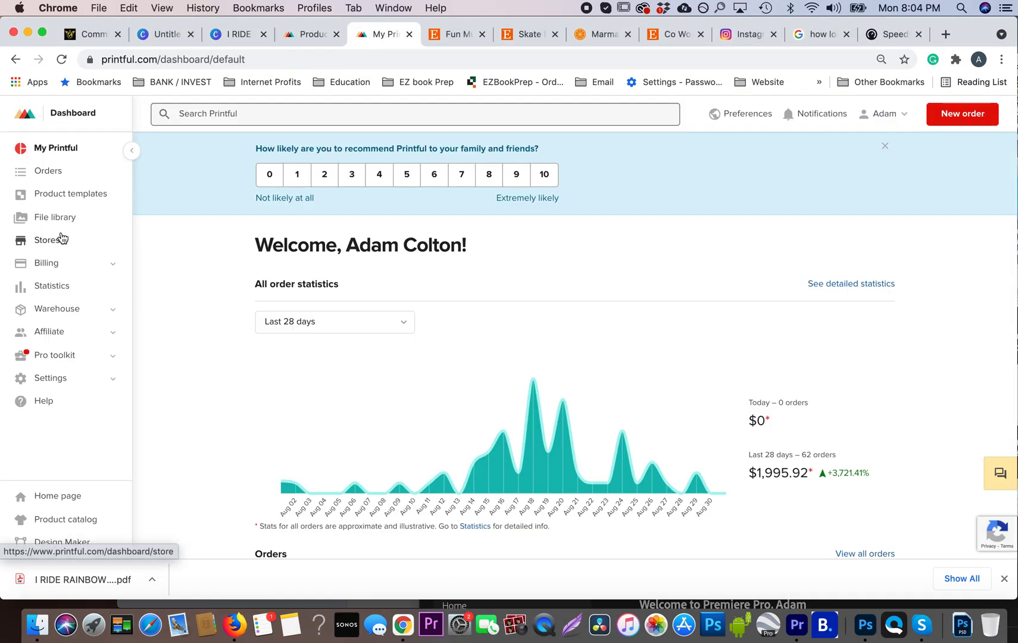
pyautogui.click(60, 200)
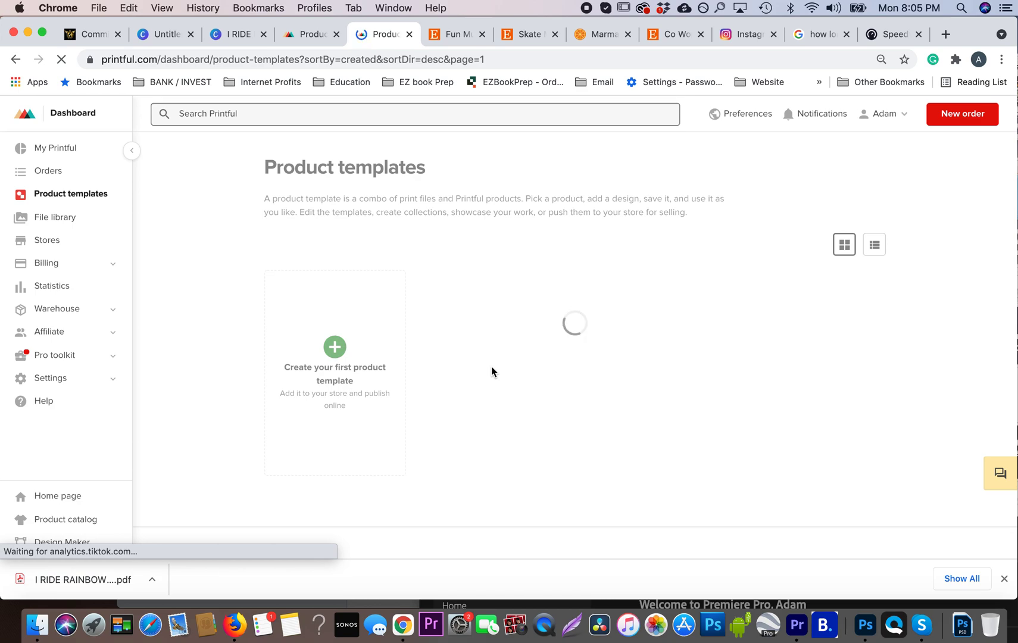
pyautogui.scroll(-1, 492, 366)
pyautogui.scroll(-3, 491, 371)
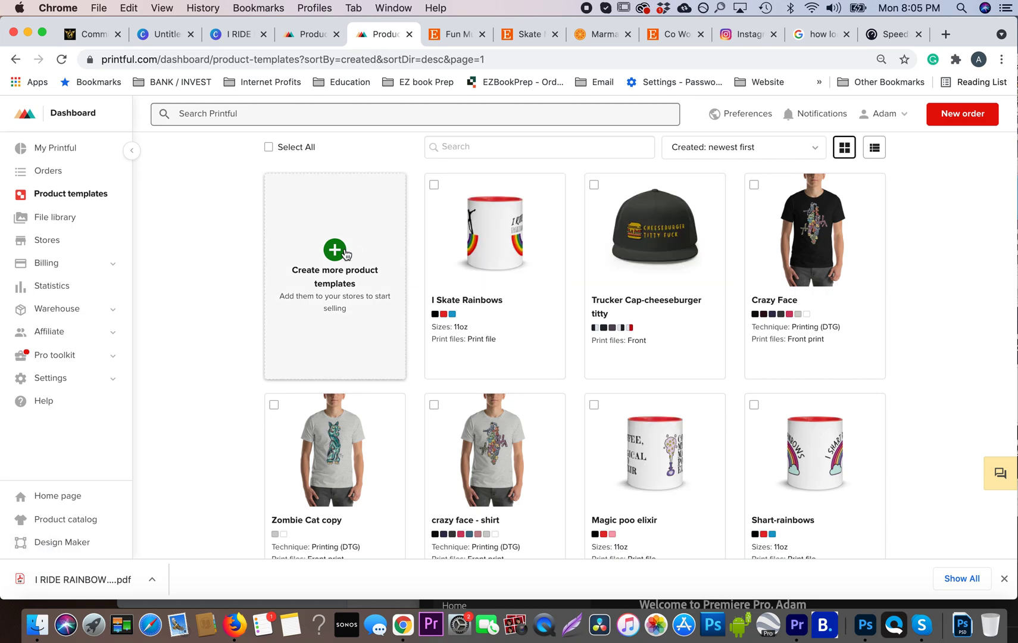
pyautogui.click(549, 192)
pyautogui.click(484, 282)
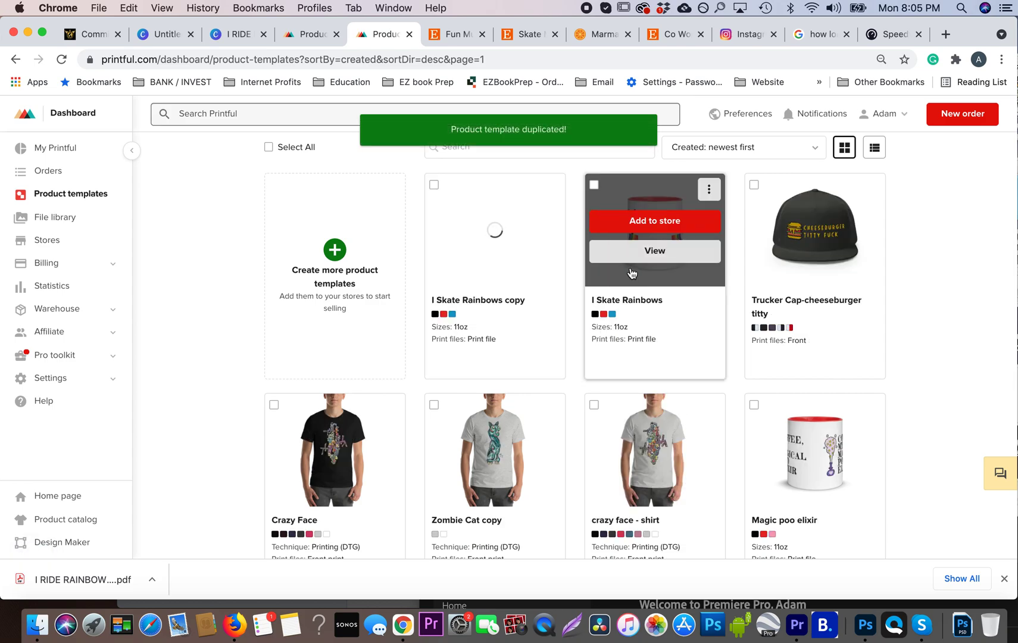
# Edit the copy and check its 11 oz print file size of 9″ × 3.5″, then return to Photoshop.
pyautogui.click(549, 189)
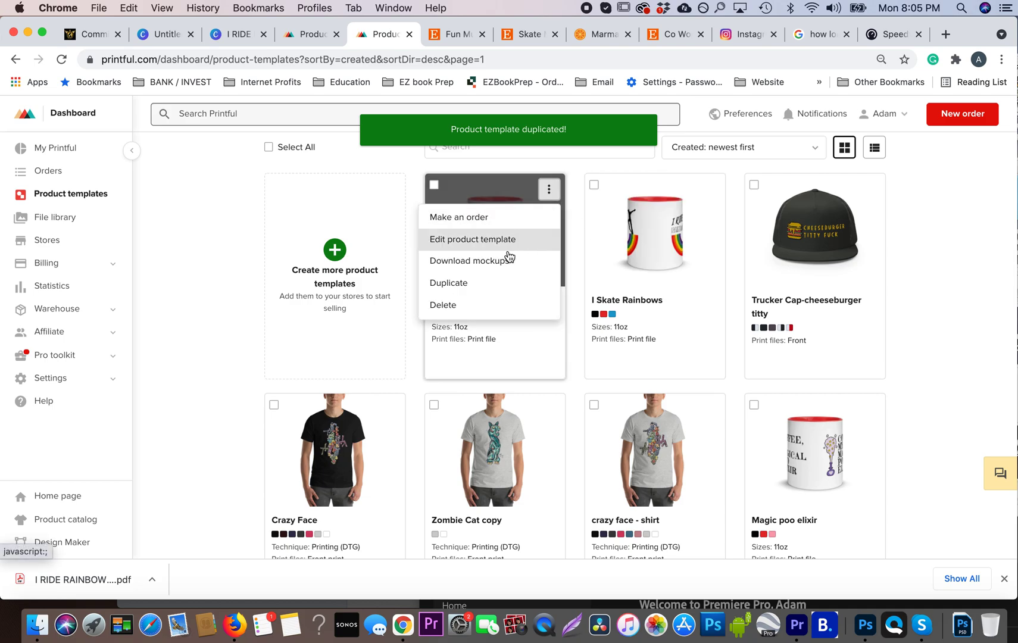
pyautogui.click(494, 241)
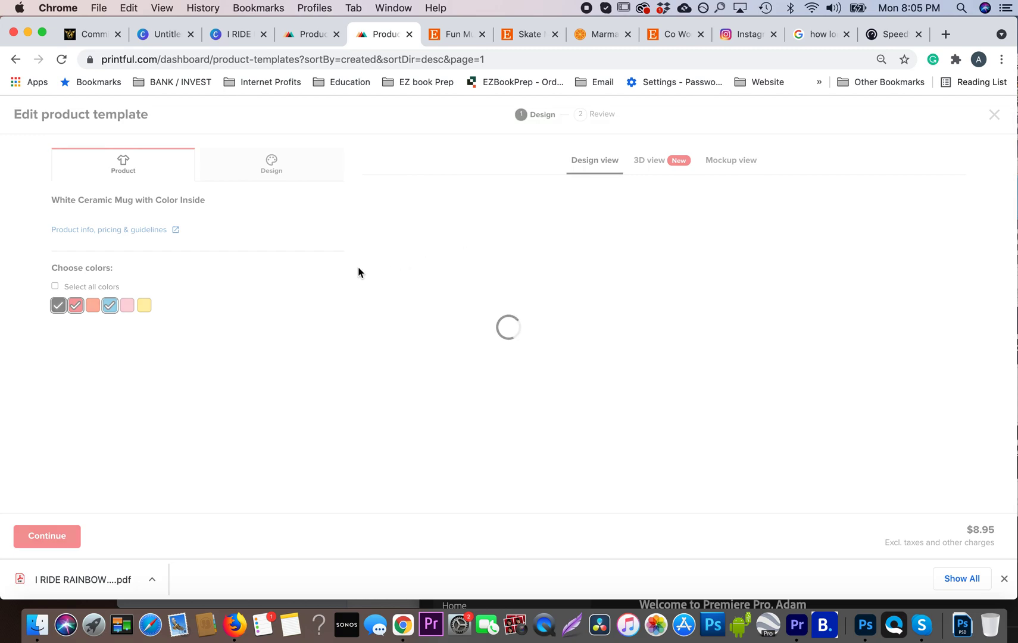
pyautogui.click(127, 231)
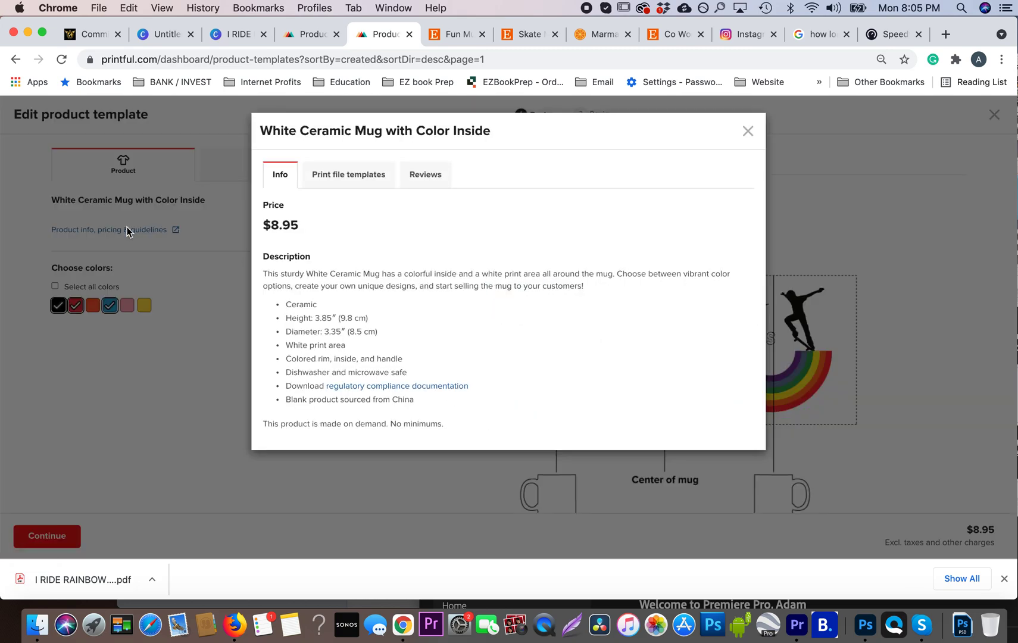
pyautogui.click(350, 177)
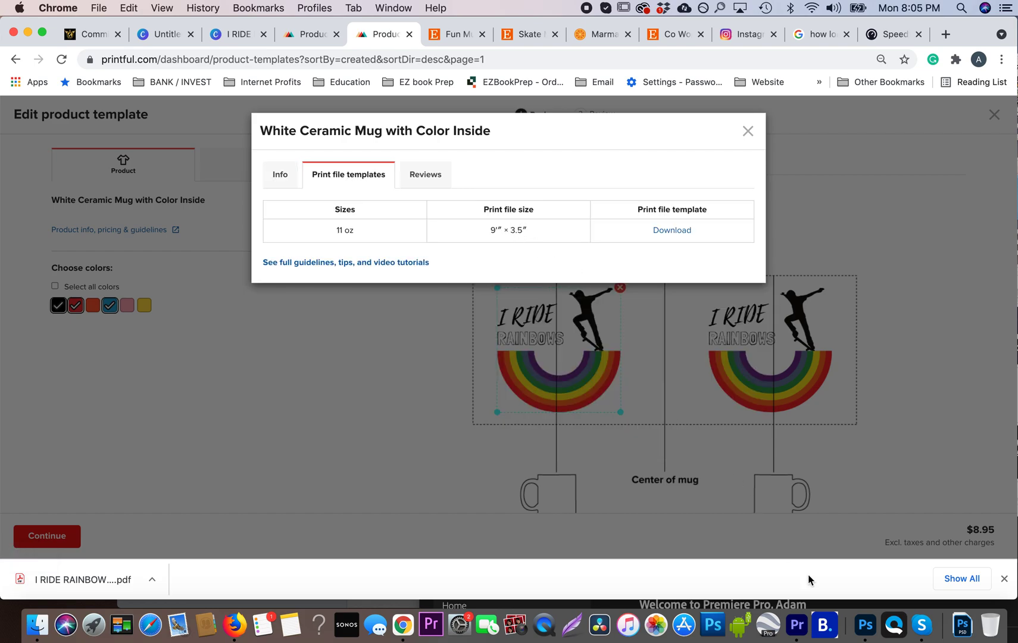
pyautogui.click(857, 626)
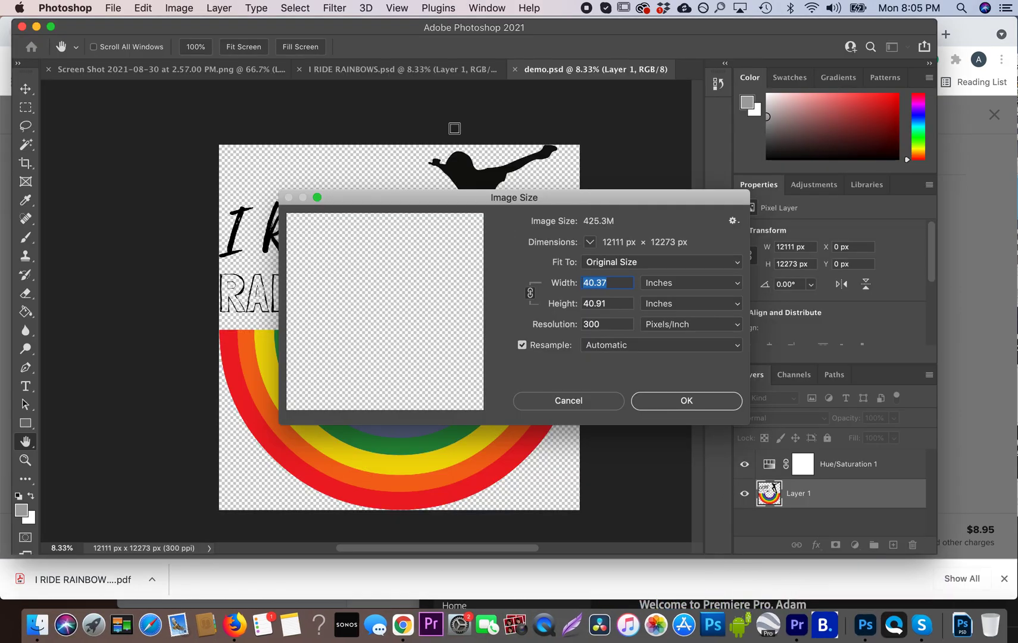
# Resize the image to 3.5 in high, giving 1036 × 1050 px at 300 ppi.
pyautogui.moveTo(621, 301); pyautogui.dragTo(566, 303)
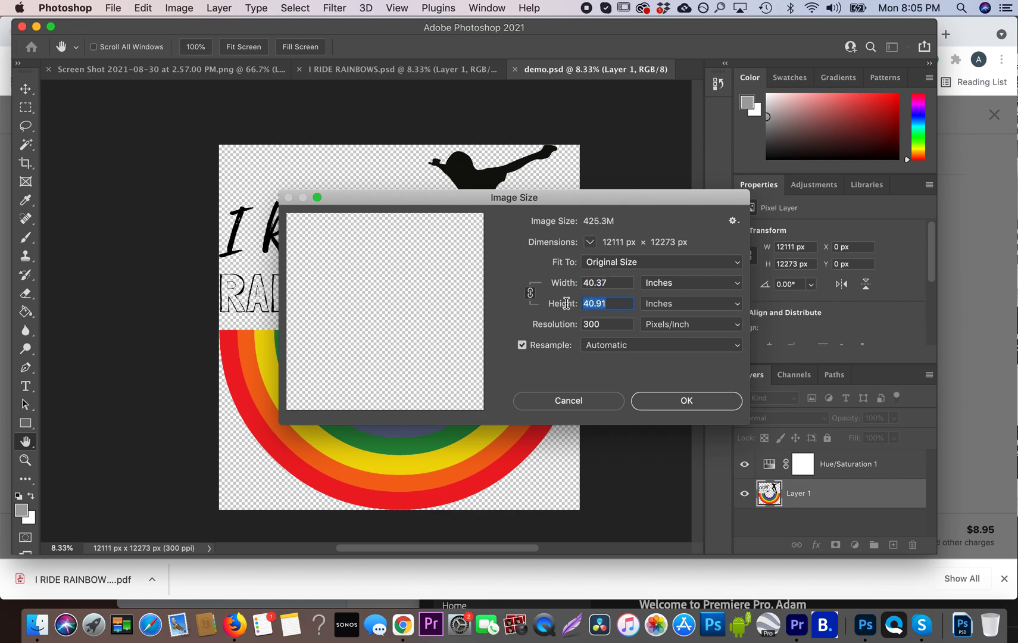
pyautogui.write('3.5')
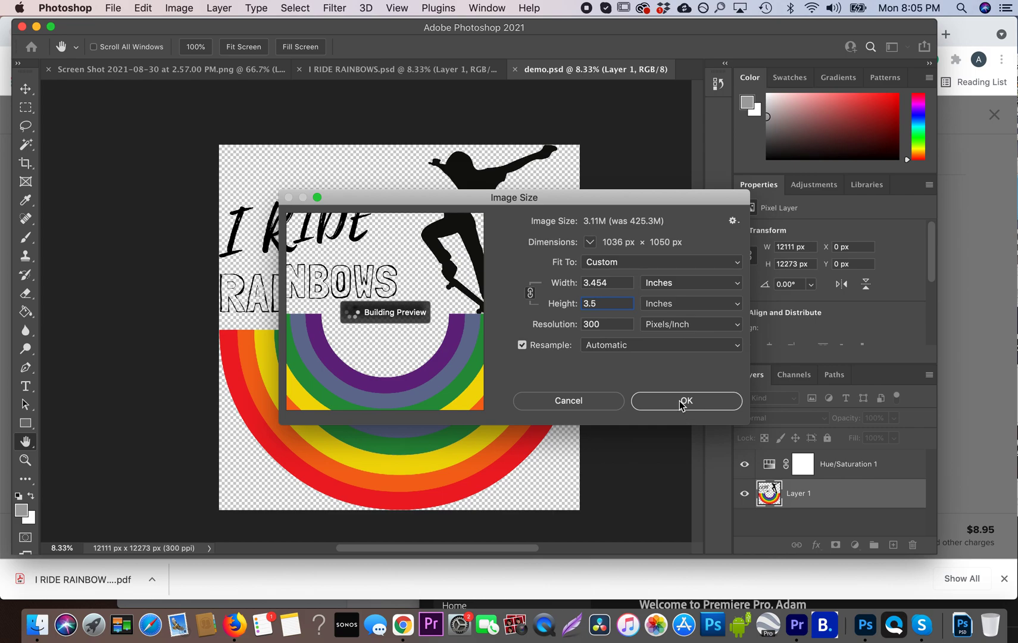
pyautogui.click(683, 404)
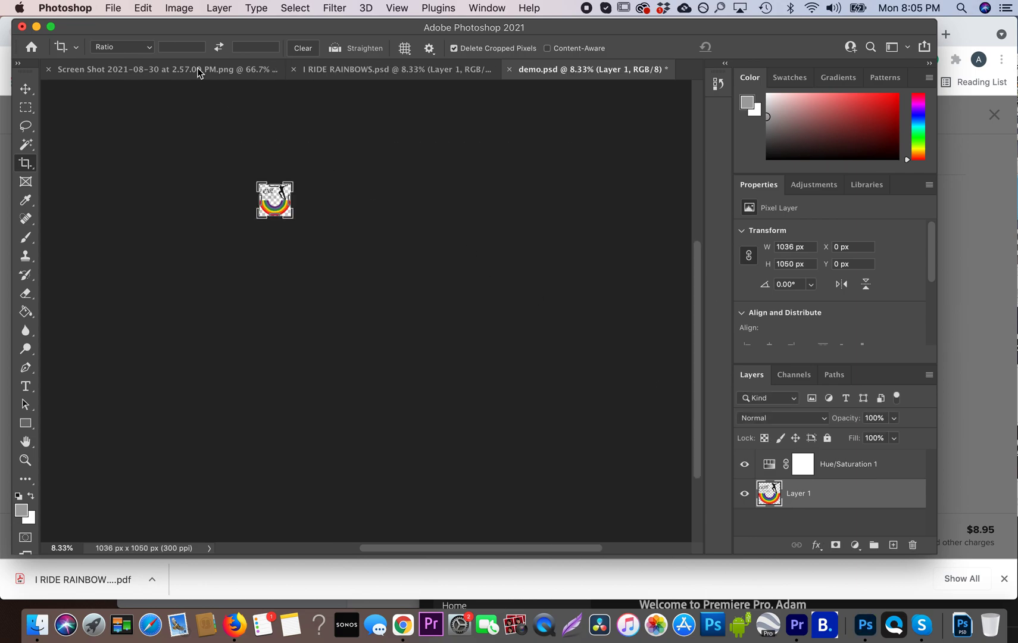
# Save a PNG copy of the artwork to Downloads as demo copy.png.
pyautogui.click(114, 7)
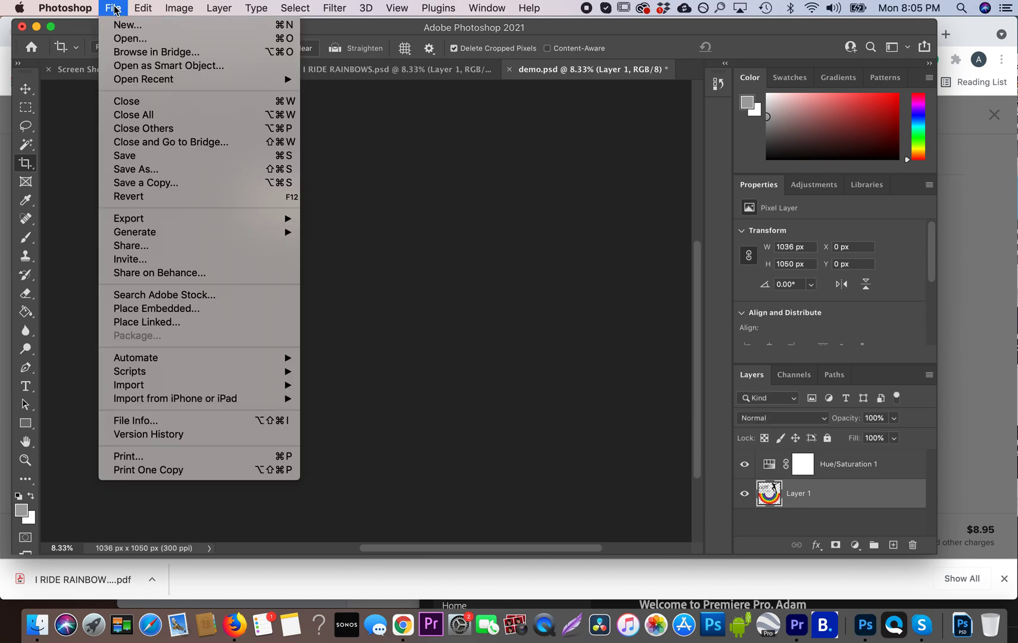
pyautogui.click(135, 169)
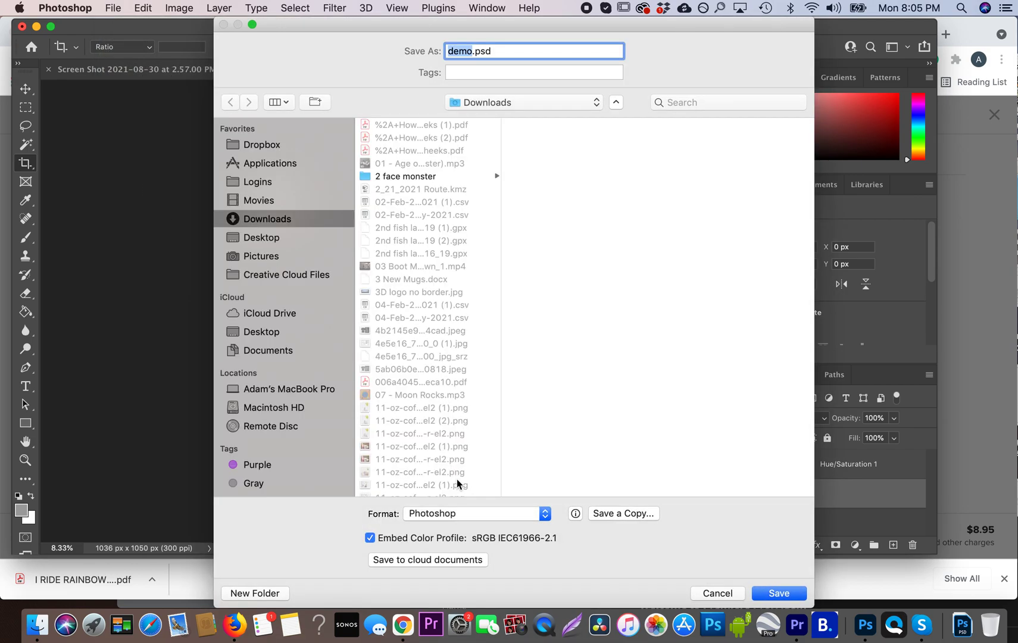
pyautogui.click(499, 515)
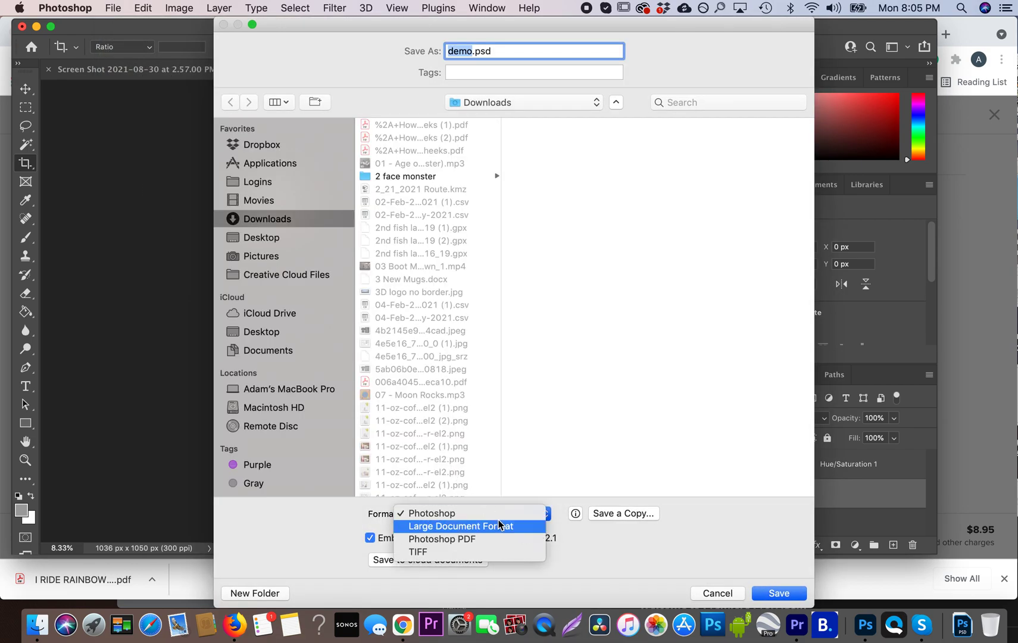
pyautogui.click(630, 516)
pyautogui.click(630, 515)
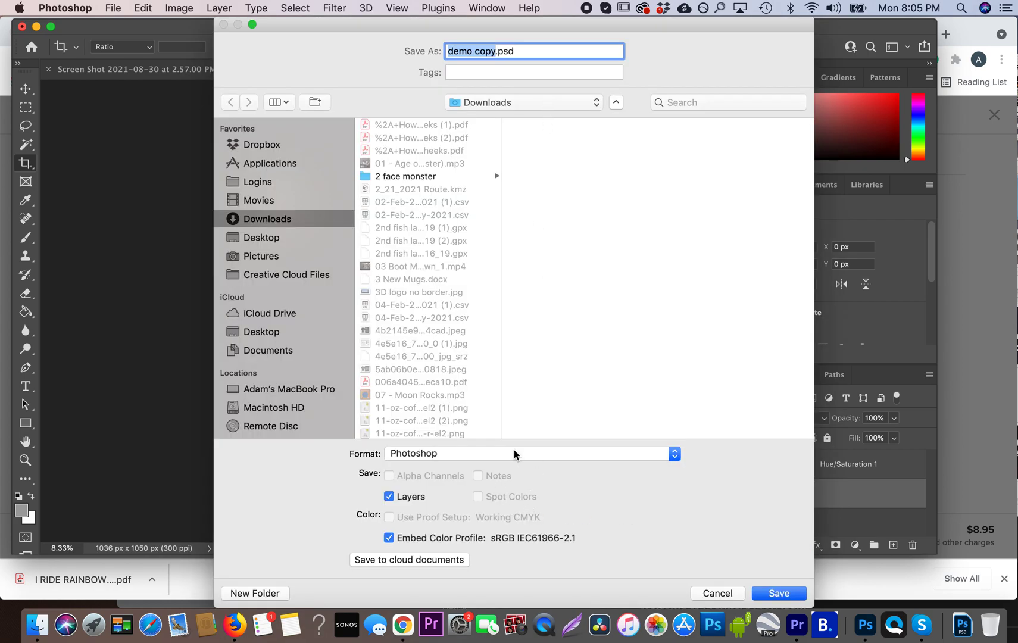
pyautogui.click(514, 452)
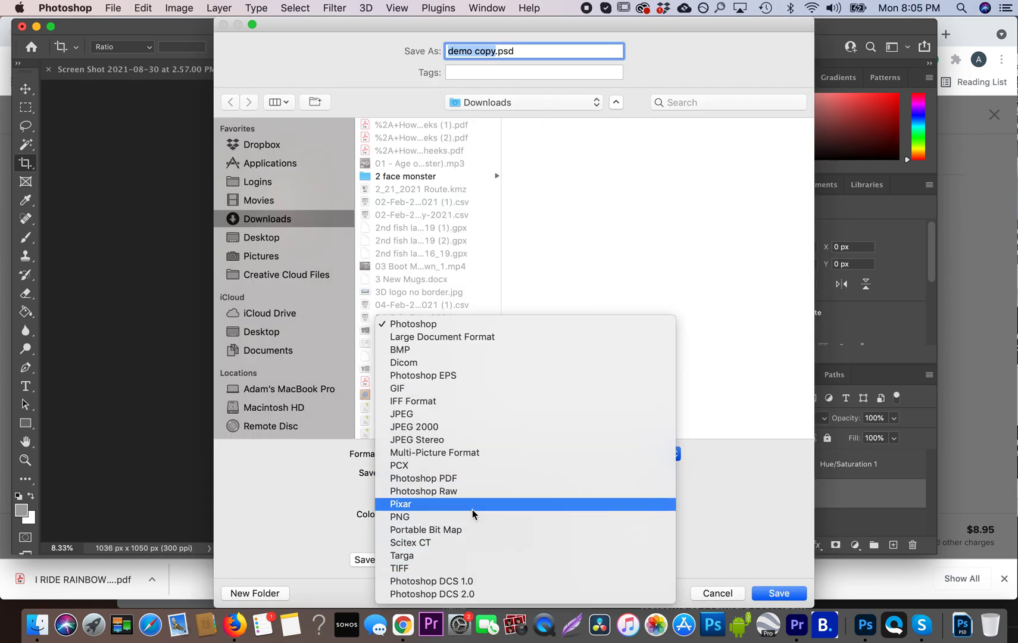
pyautogui.click(473, 517)
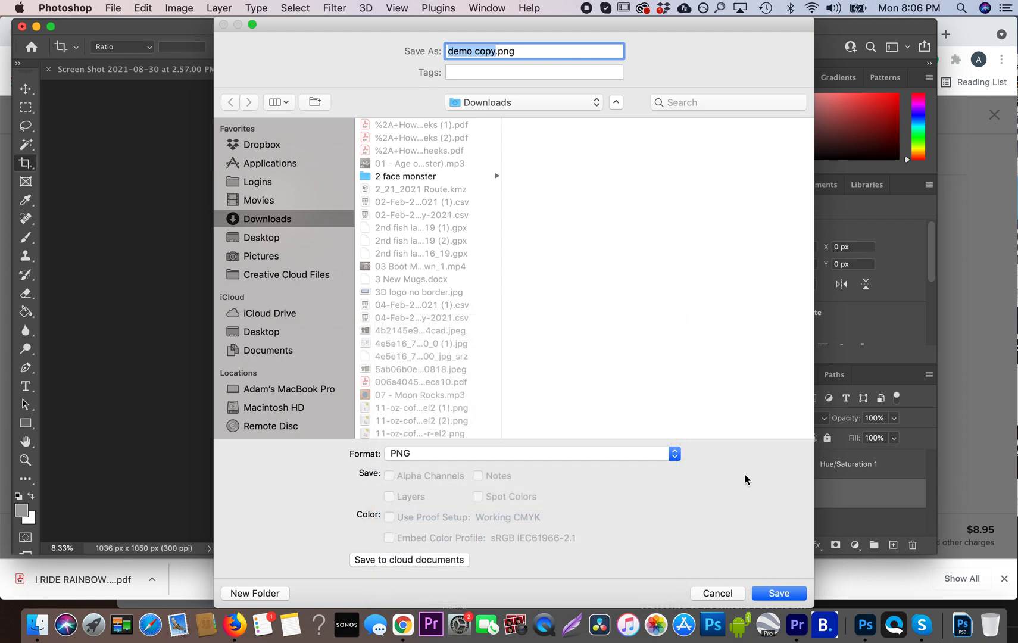
pyautogui.click(779, 593)
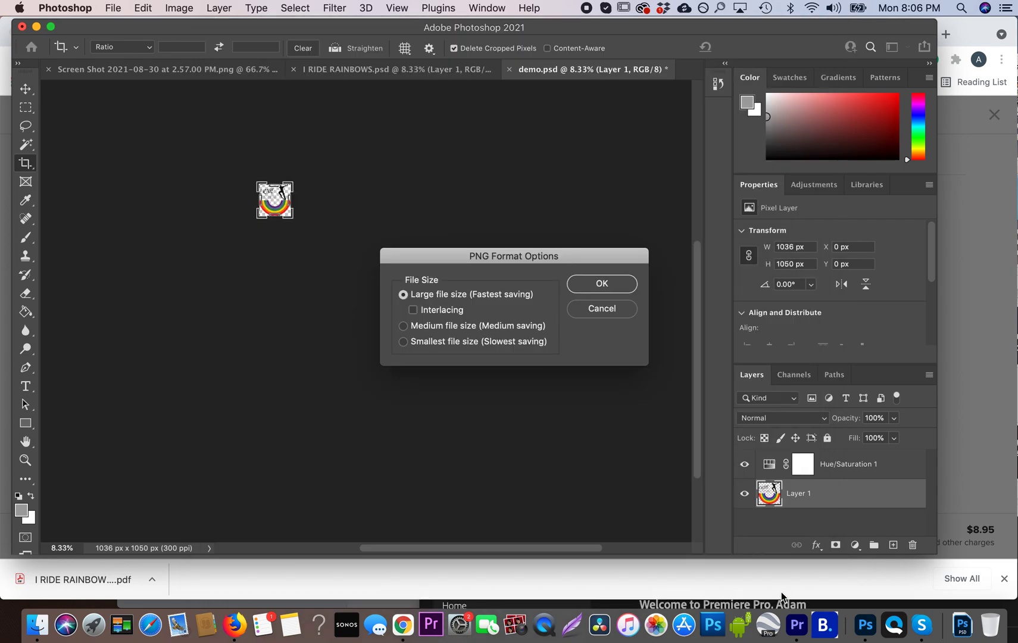
pyautogui.click(602, 285)
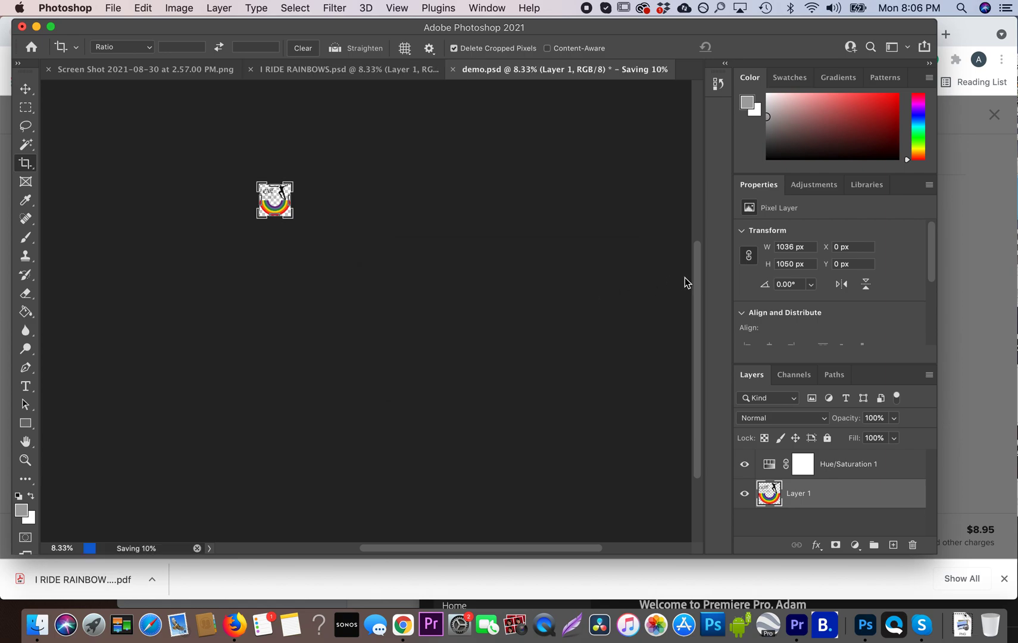
pyautogui.click(973, 229)
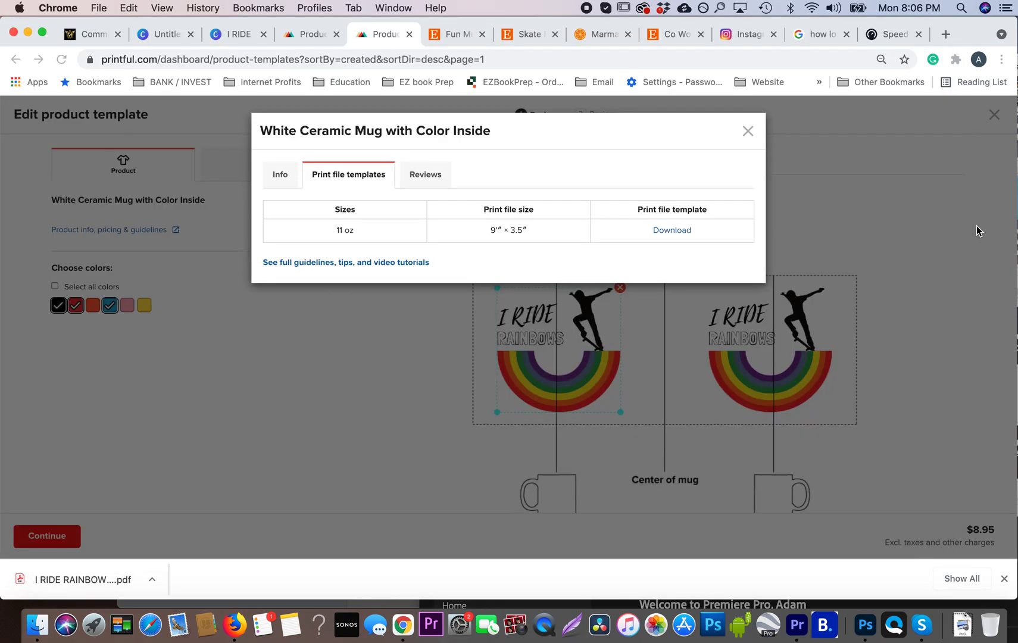
# Close the print file details and delete the old design from the mug.
pyautogui.click(748, 131)
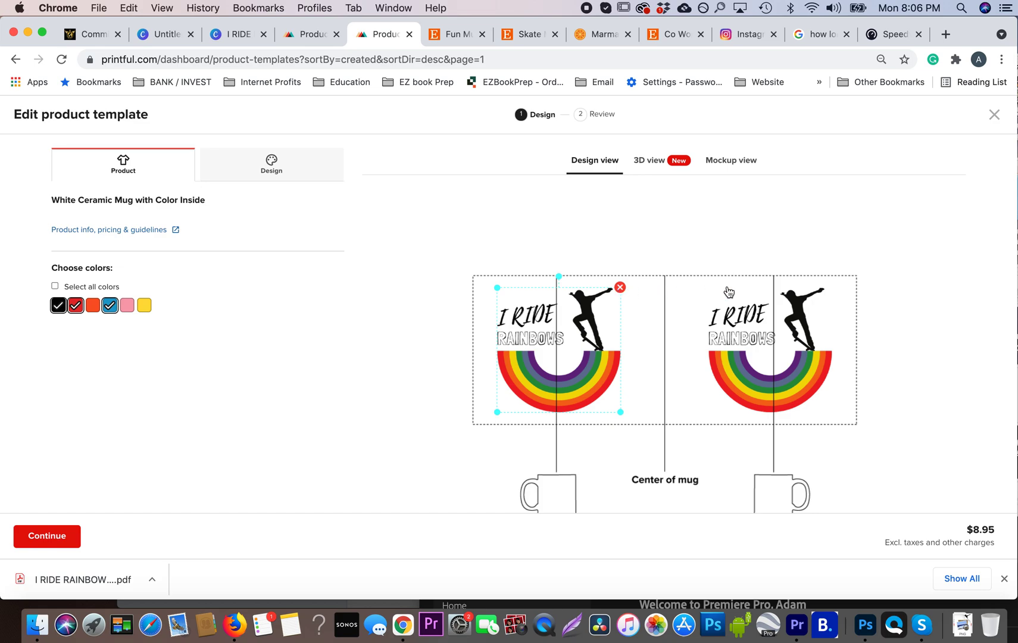
pyautogui.click(797, 292)
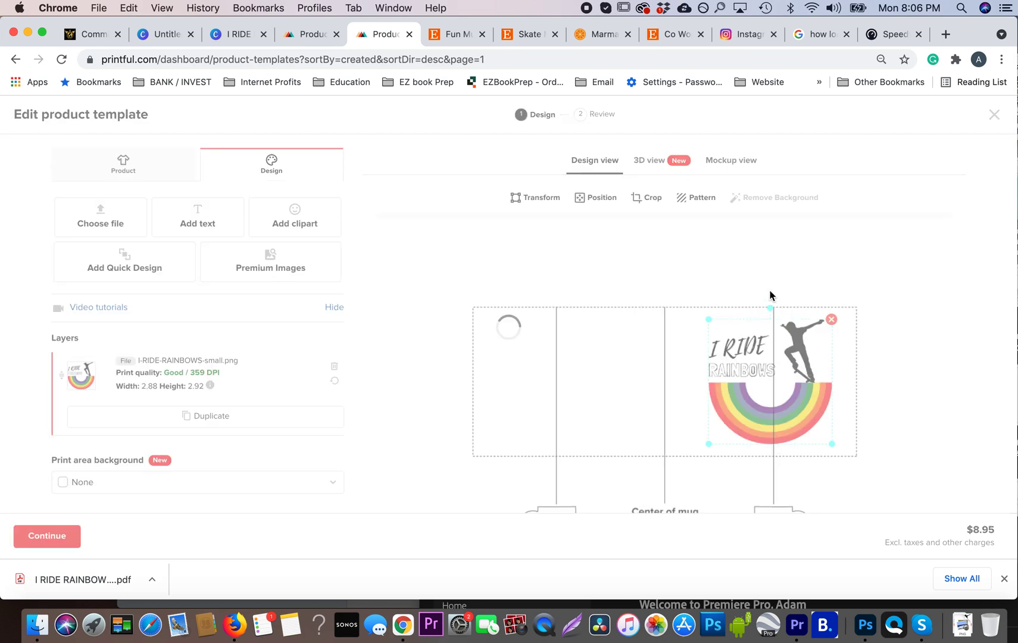
pyautogui.click(831, 320)
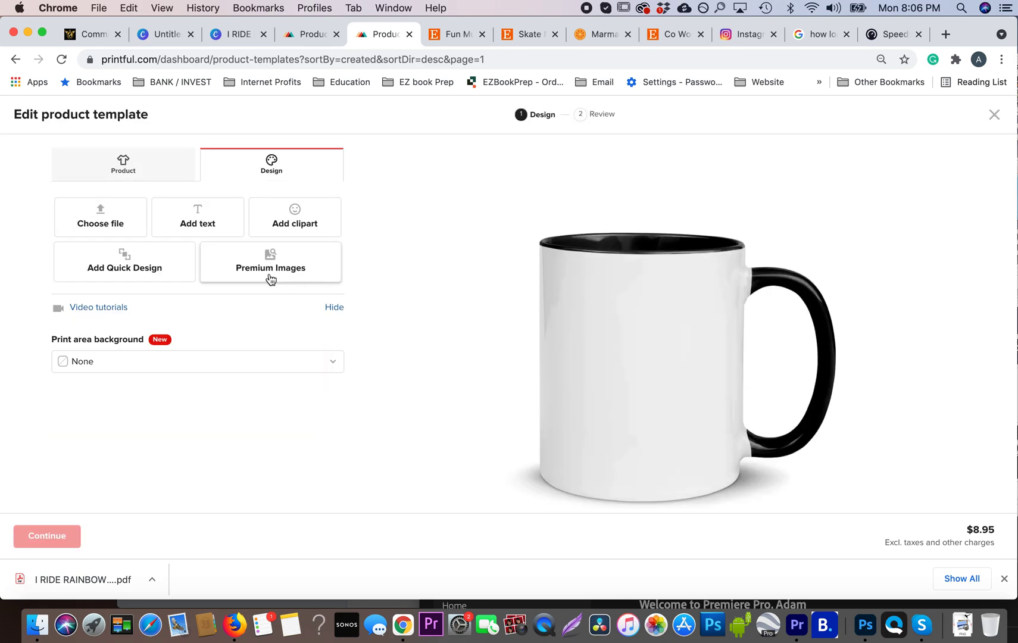
# Upload demo copy.png from Downloads and place it on the mug at 3.45 × 3.50, 300 DPI.
pyautogui.click(95, 213)
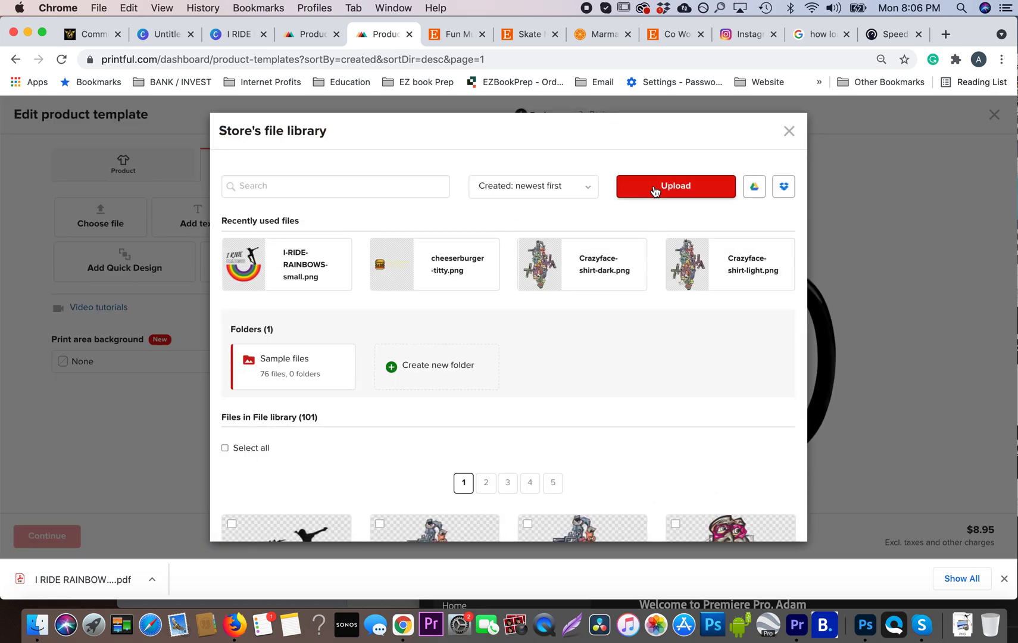
pyautogui.click(655, 188)
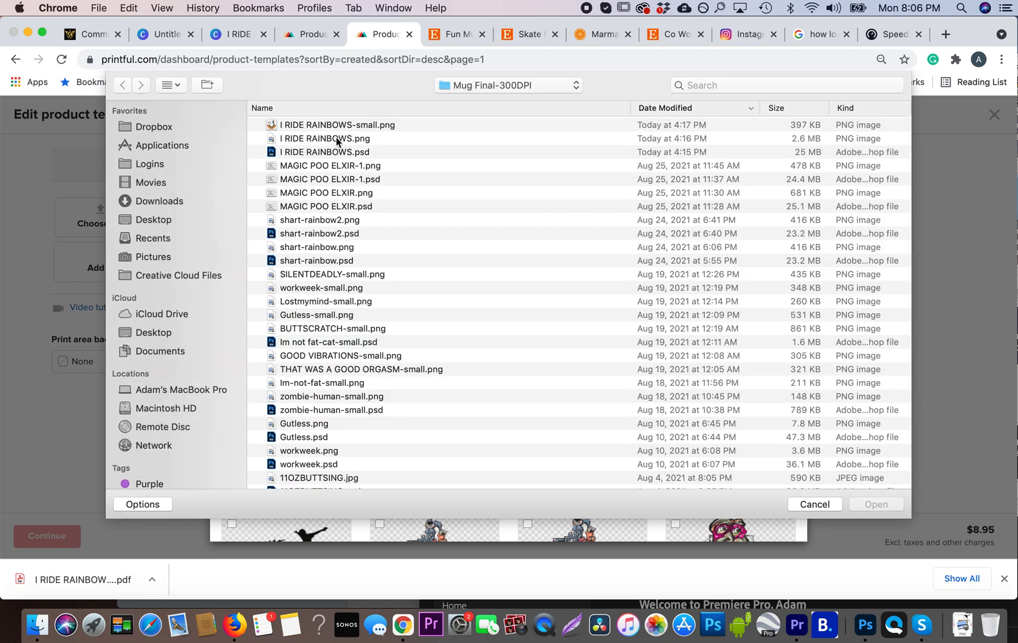
pyautogui.click(180, 206)
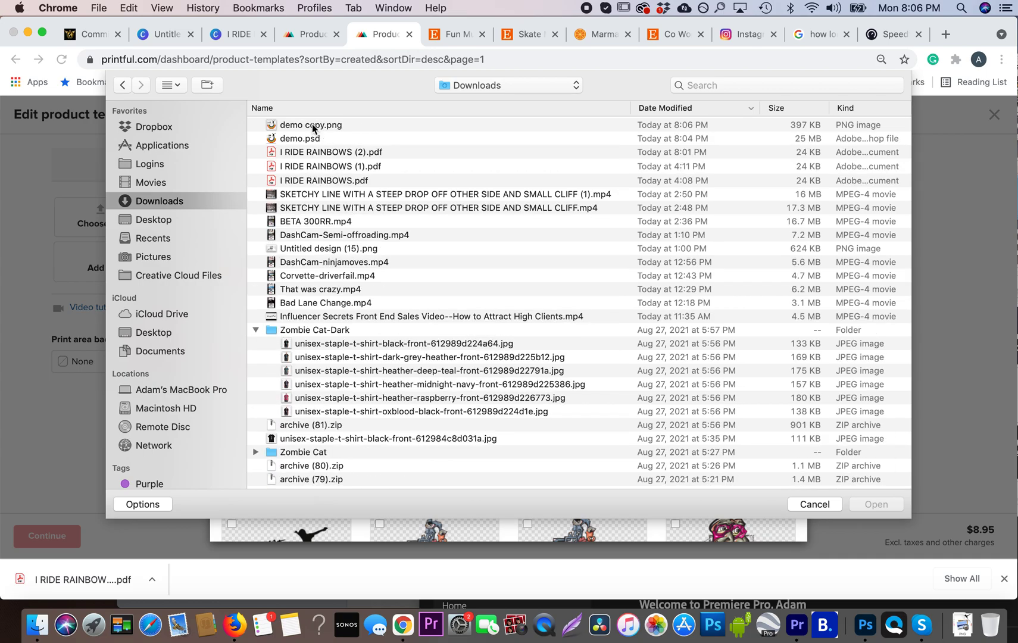
pyautogui.click(313, 127)
pyautogui.click(892, 505)
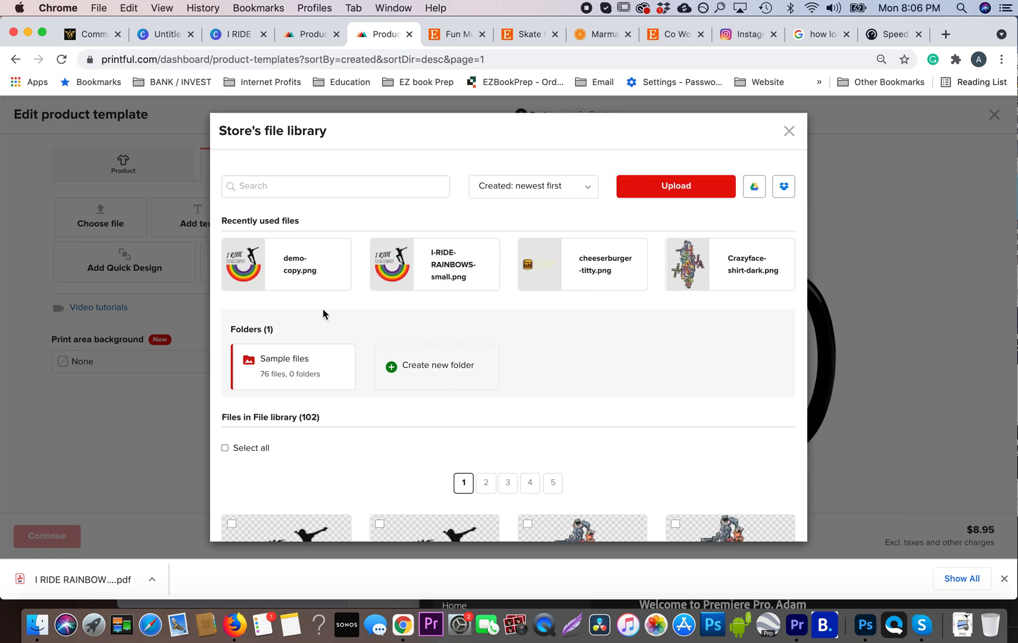
pyautogui.moveTo(283, 273)
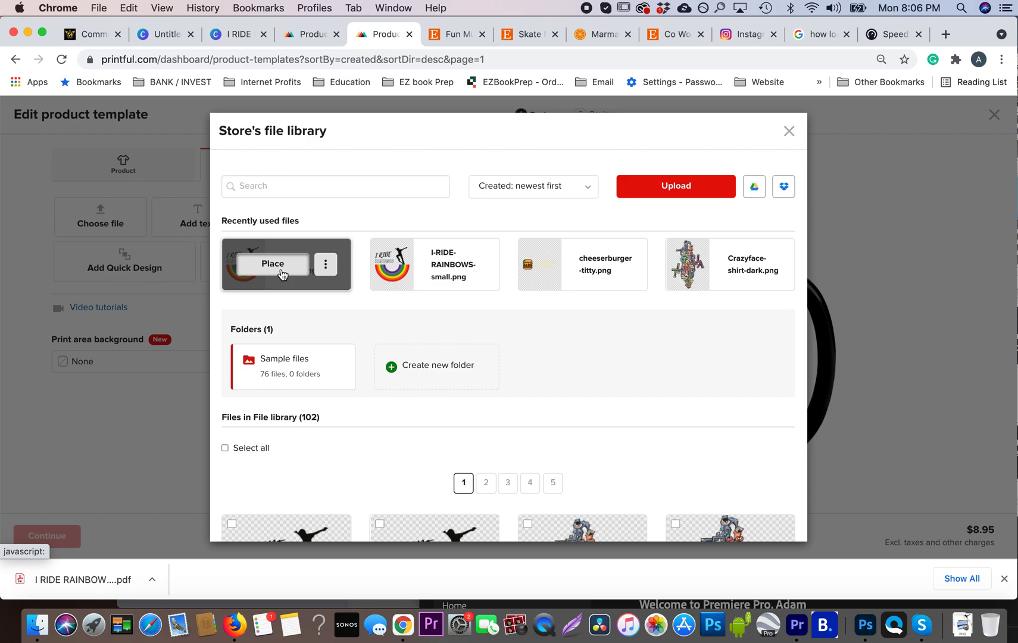
pyautogui.click(281, 269)
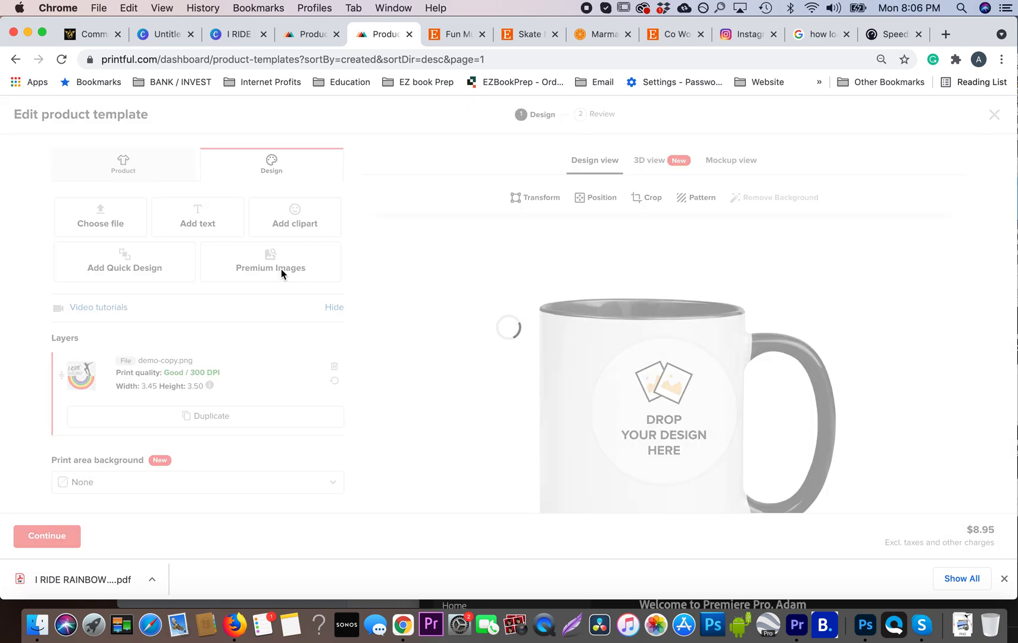
pyautogui.scroll(-2, 540, 307)
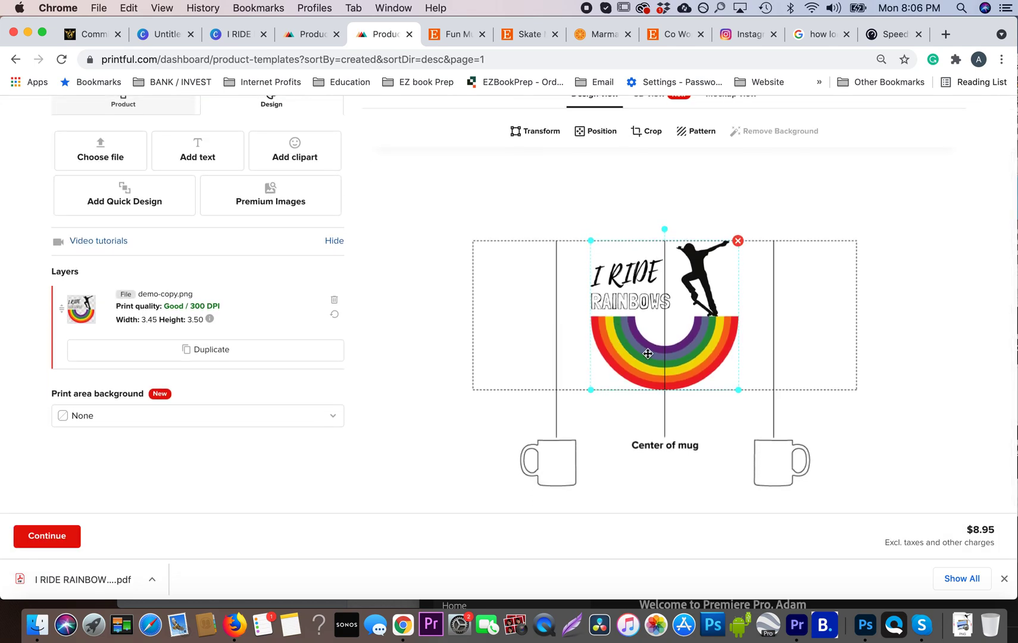
# Duplicate demo-copy.png on both mug sides, drag it into place, and check the mockup.
pyautogui.scroll(-2, 647, 353)
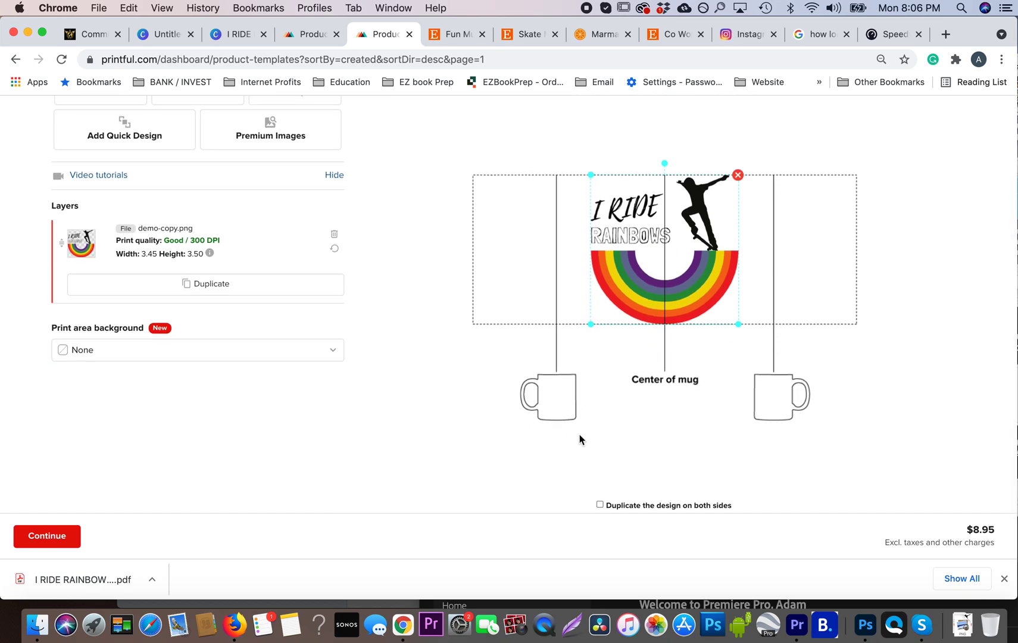
pyautogui.click(599, 505)
pyautogui.moveTo(644, 426); pyautogui.dragTo(757, 424)
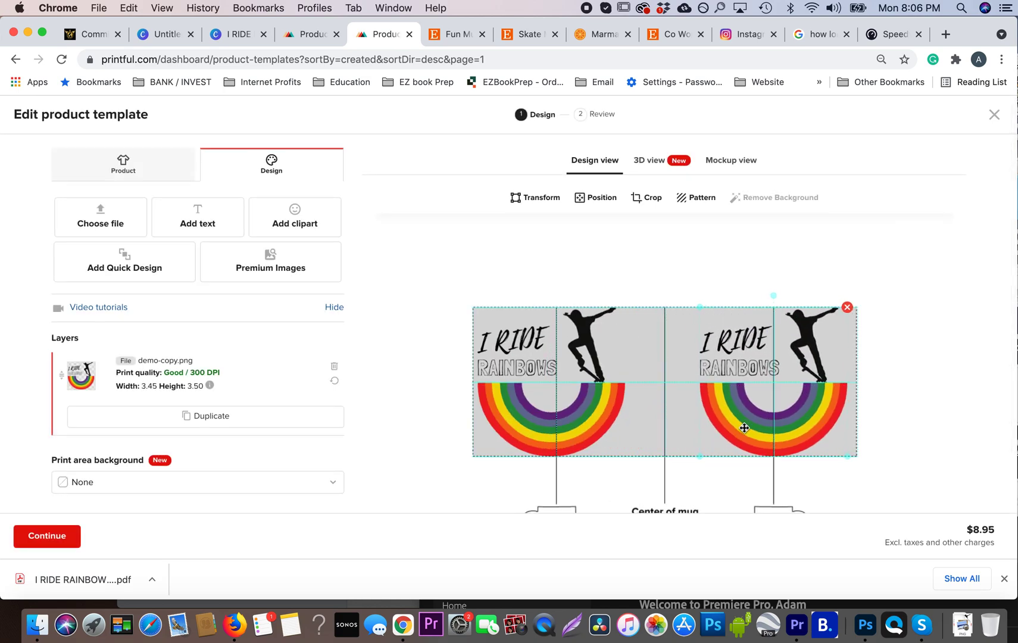
pyautogui.moveTo(744, 427)
pyautogui.mouseDown()
pyautogui.moveTo(728, 429)
pyautogui.moveTo(753, 427)
pyautogui.mouseUp()
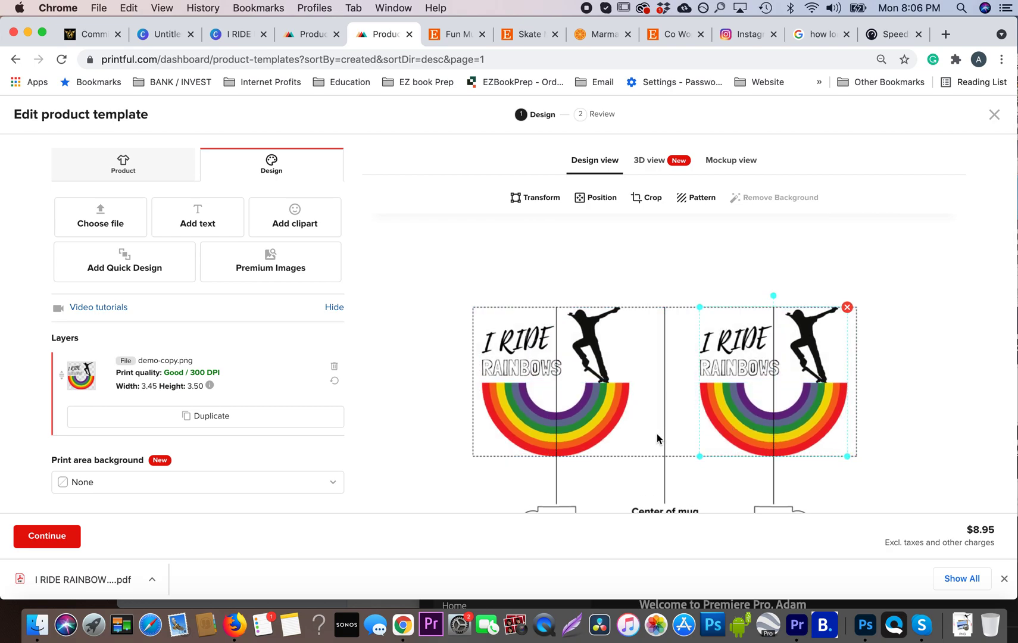
pyautogui.click(733, 159)
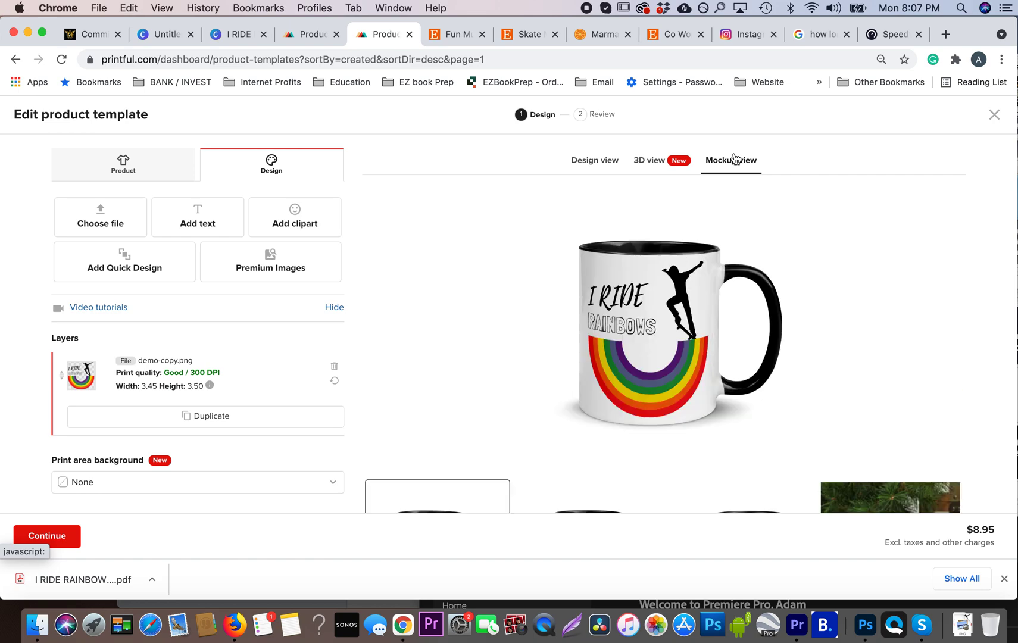
pyautogui.click(611, 161)
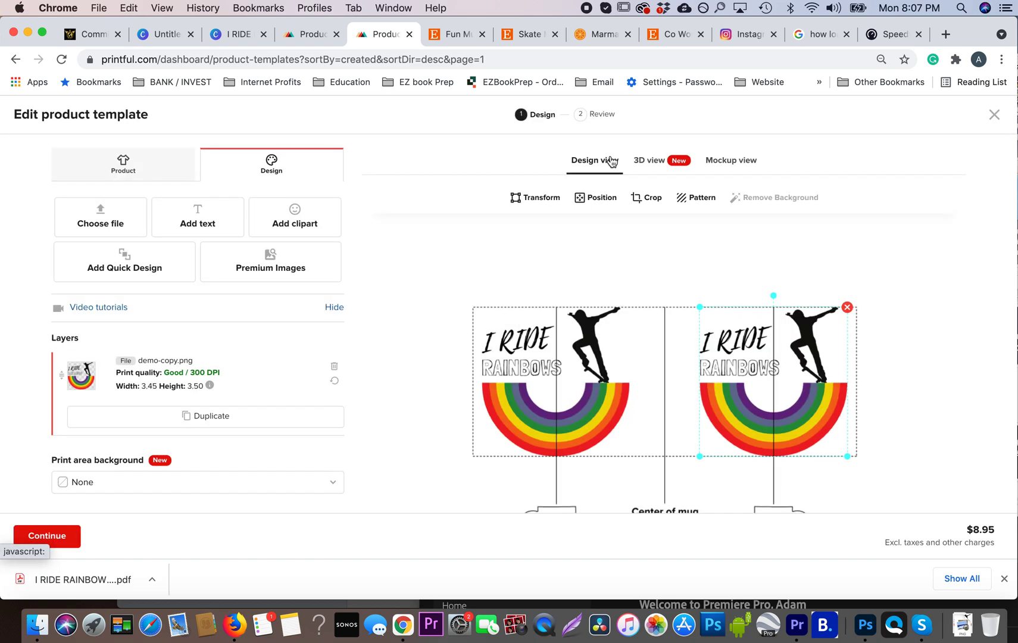
pyautogui.click(555, 347)
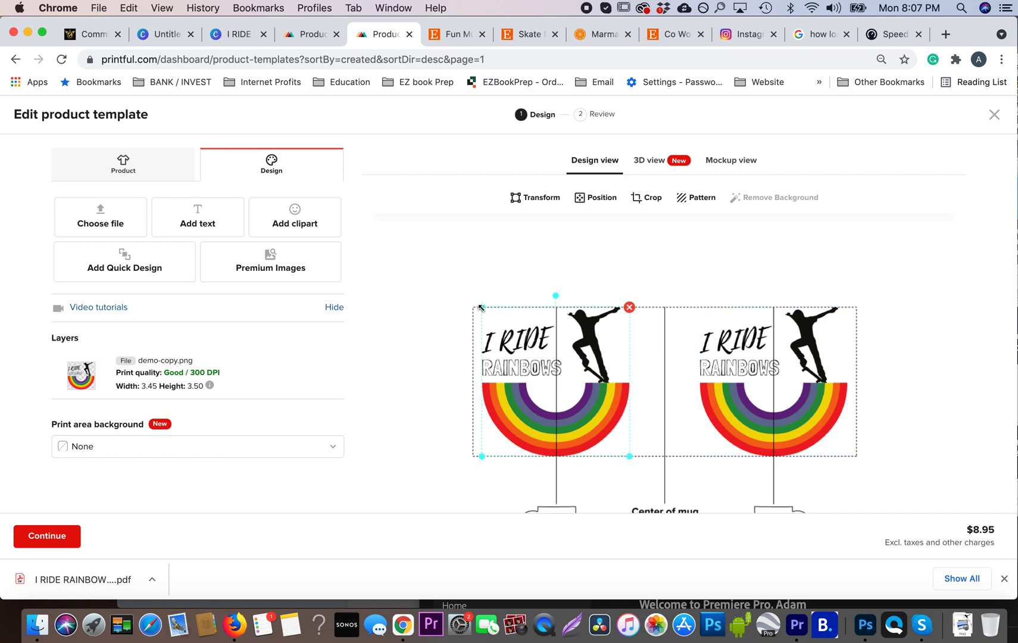
# Shrink and nudge the left design, centre it vertically, and preview the black-mug mockup.
pyautogui.moveTo(481, 308); pyautogui.dragTo(495, 318)
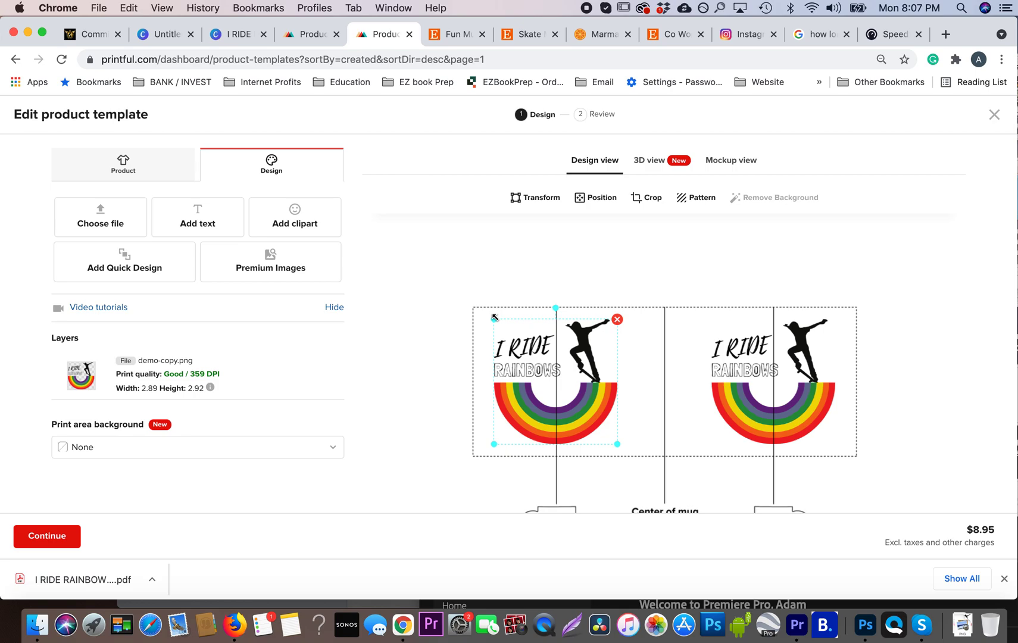
pyautogui.moveTo(523, 399); pyautogui.dragTo(521, 403)
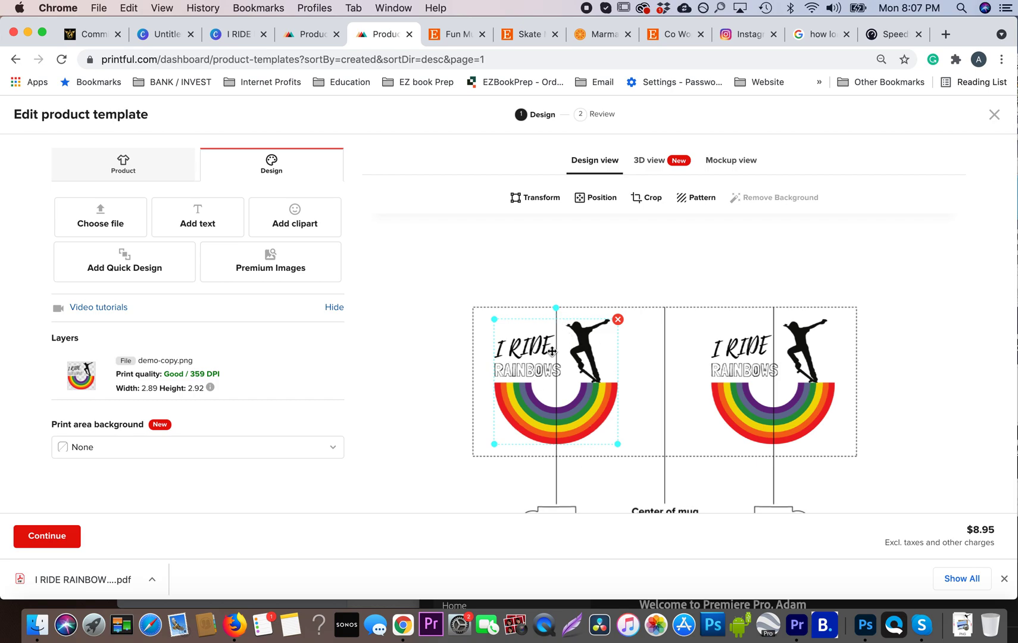
pyautogui.click(592, 203)
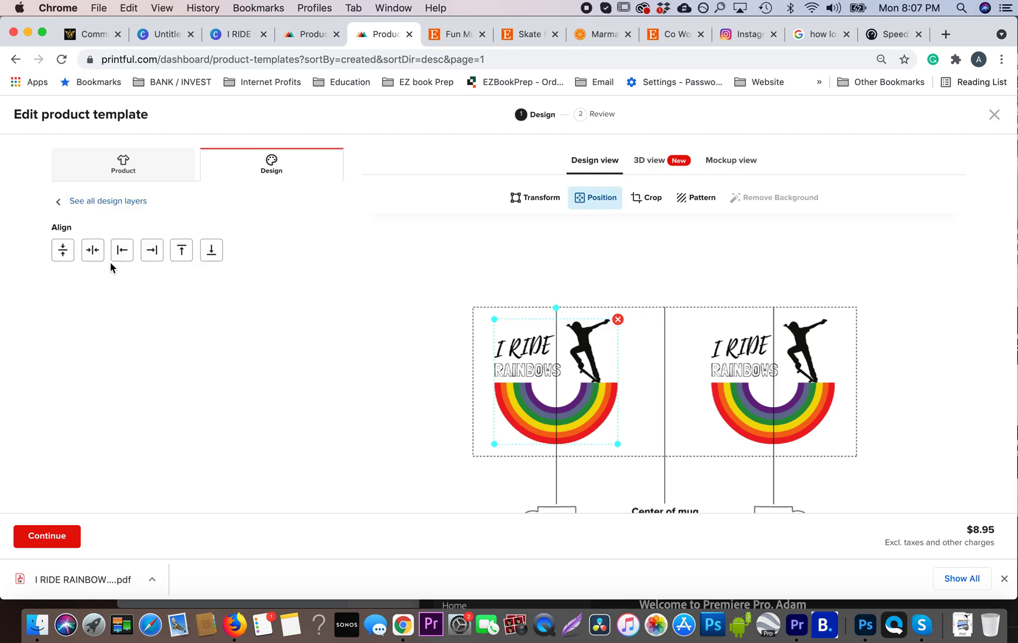
pyautogui.click(63, 251)
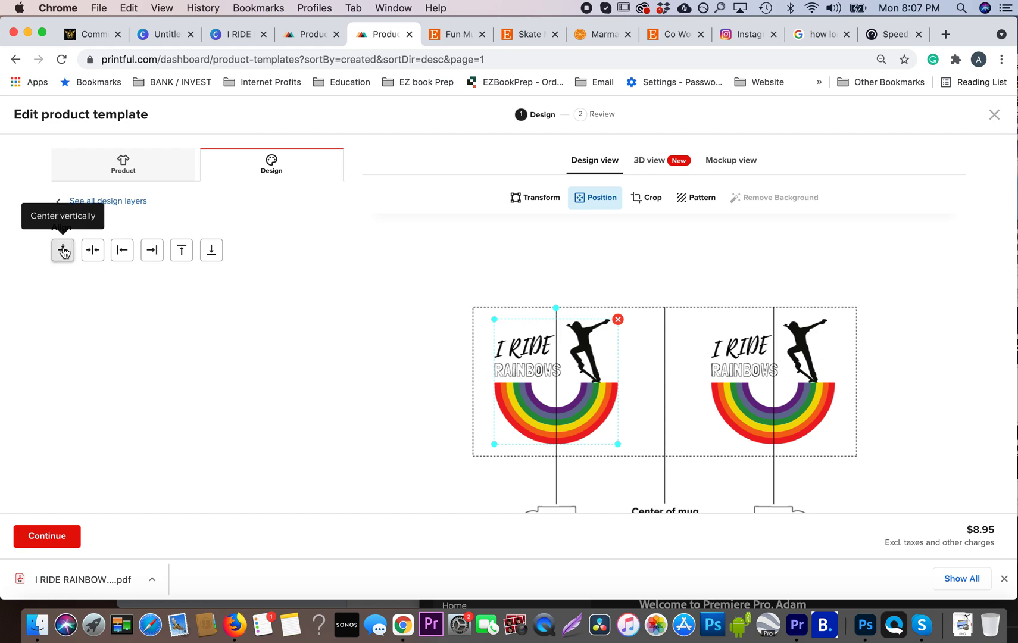
pyautogui.moveTo(609, 395); pyautogui.dragTo(603, 392)
pyautogui.click(63, 250)
pyautogui.click(725, 160)
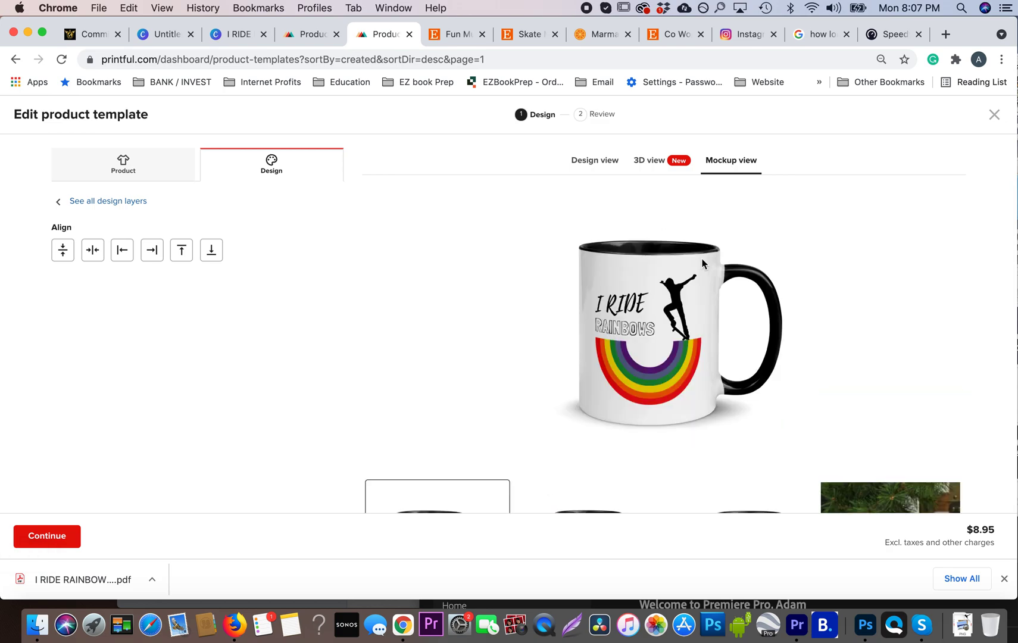
# Inspect the rainbow design on a rotated 3D mug, then return to the design layout.
pyautogui.scroll(-8, 702, 263)
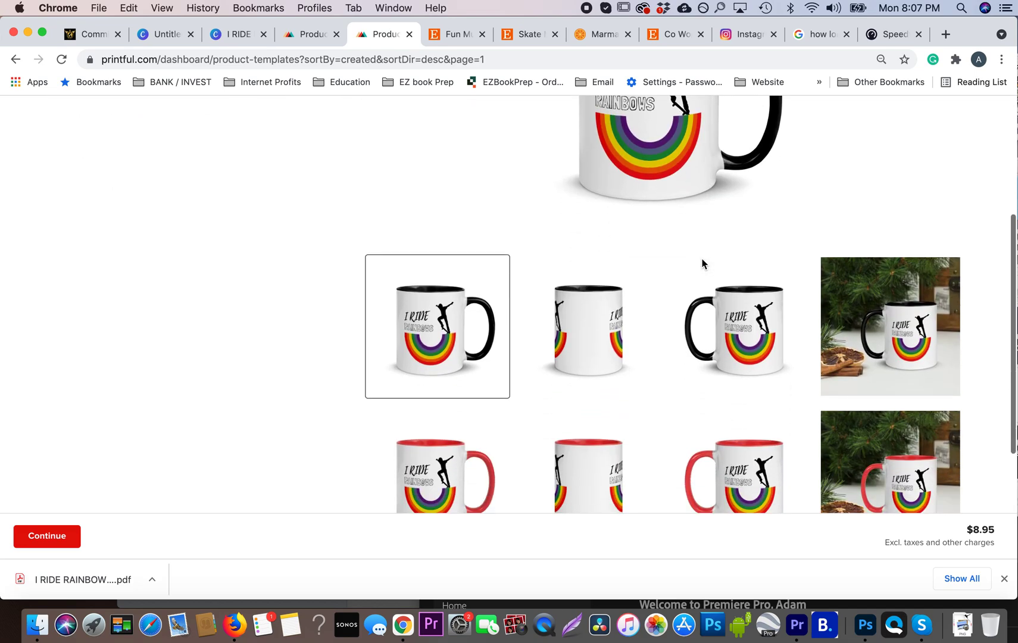
pyautogui.scroll(5, 702, 263)
pyautogui.scroll(-9, 702, 263)
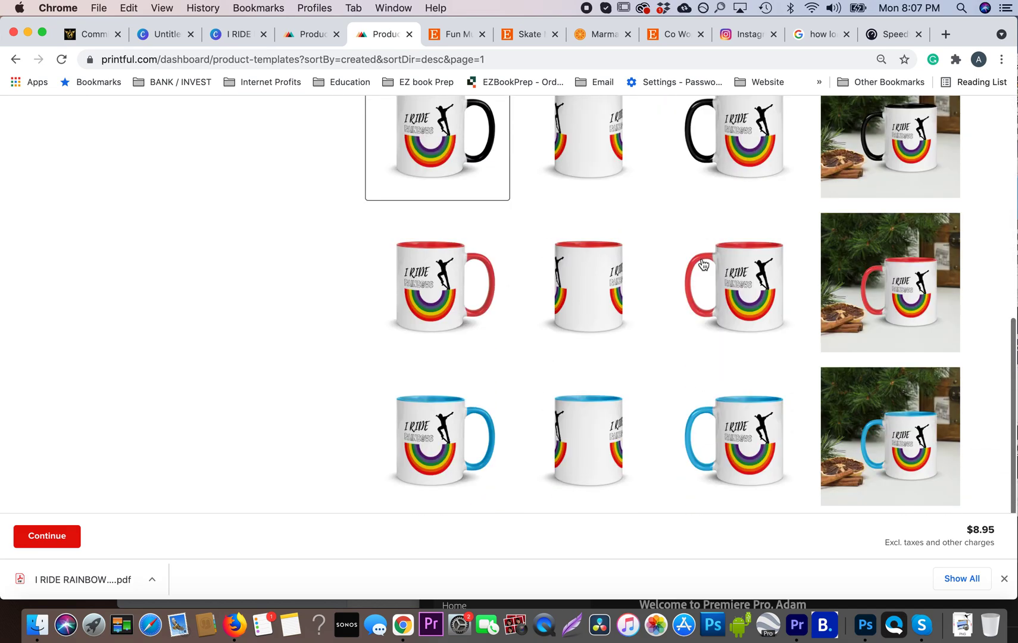
pyautogui.scroll(6, 702, 263)
pyautogui.scroll(-7, 702, 264)
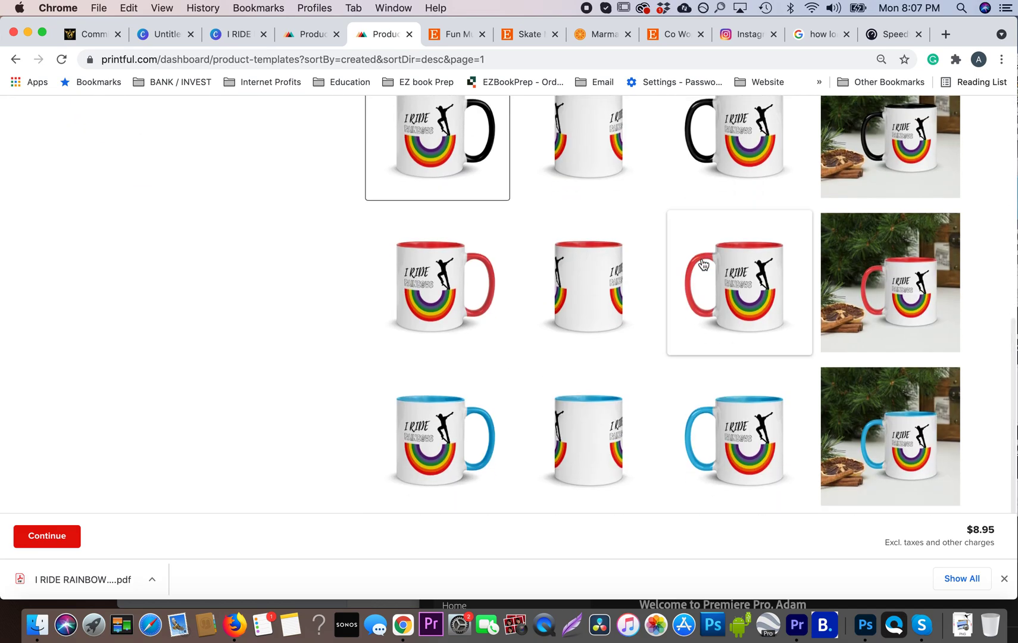
pyautogui.scroll(8, 703, 264)
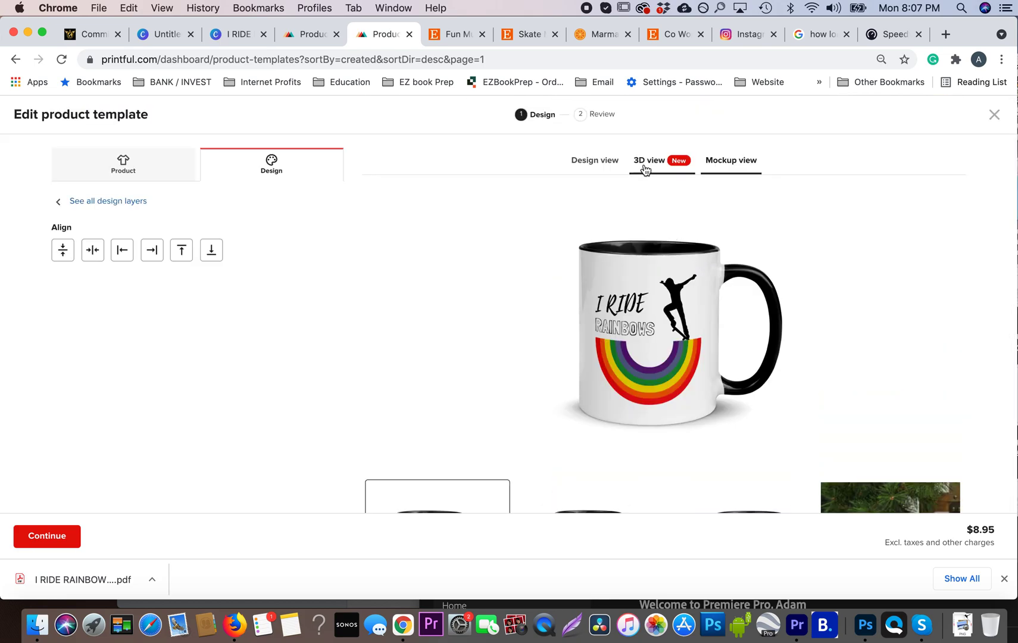
pyautogui.click(644, 168)
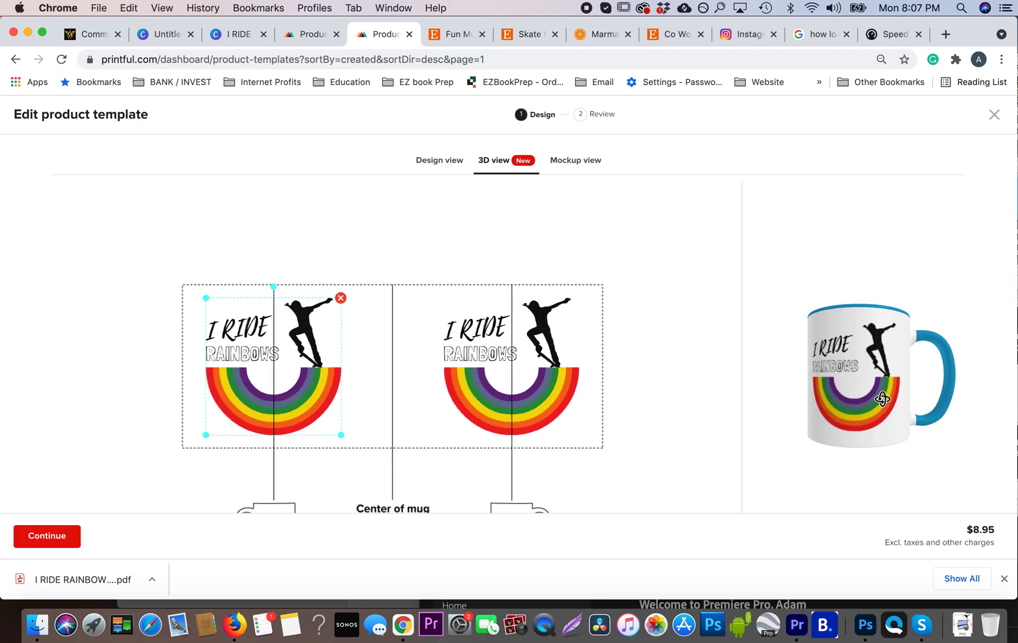
pyautogui.moveTo(882, 400); pyautogui.dragTo(836, 451)
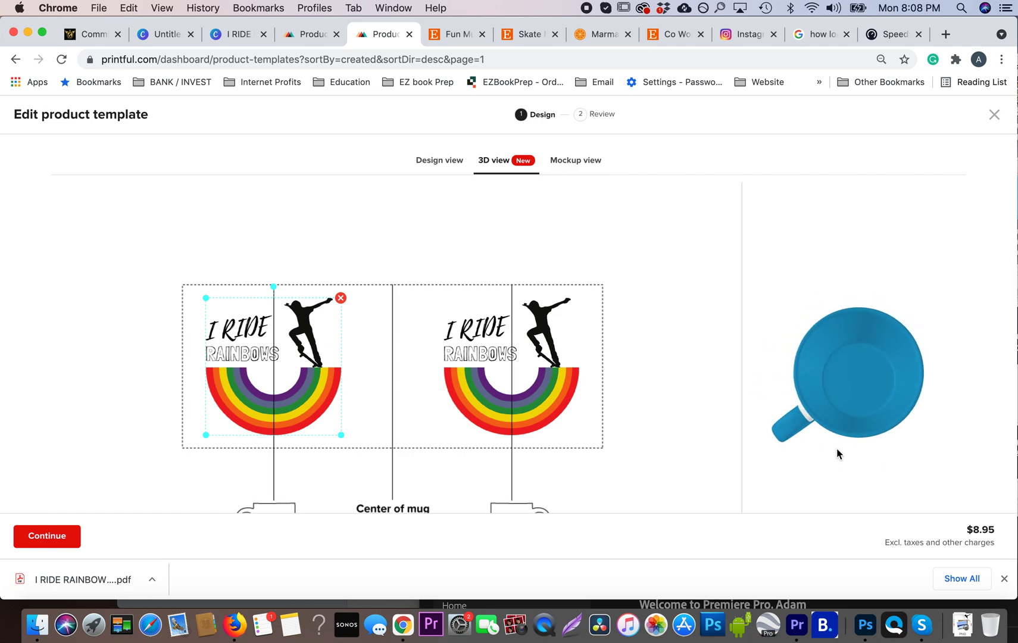
pyautogui.click(438, 166)
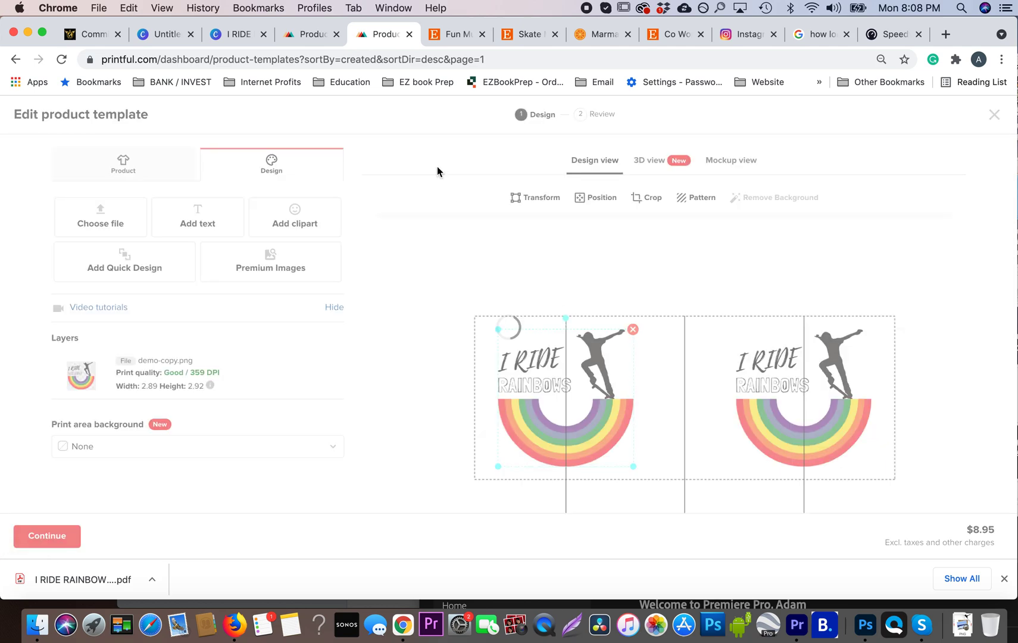
# Keep black, red and blue as the mug colours, toggling blue off and back on.
pyautogui.click(144, 166)
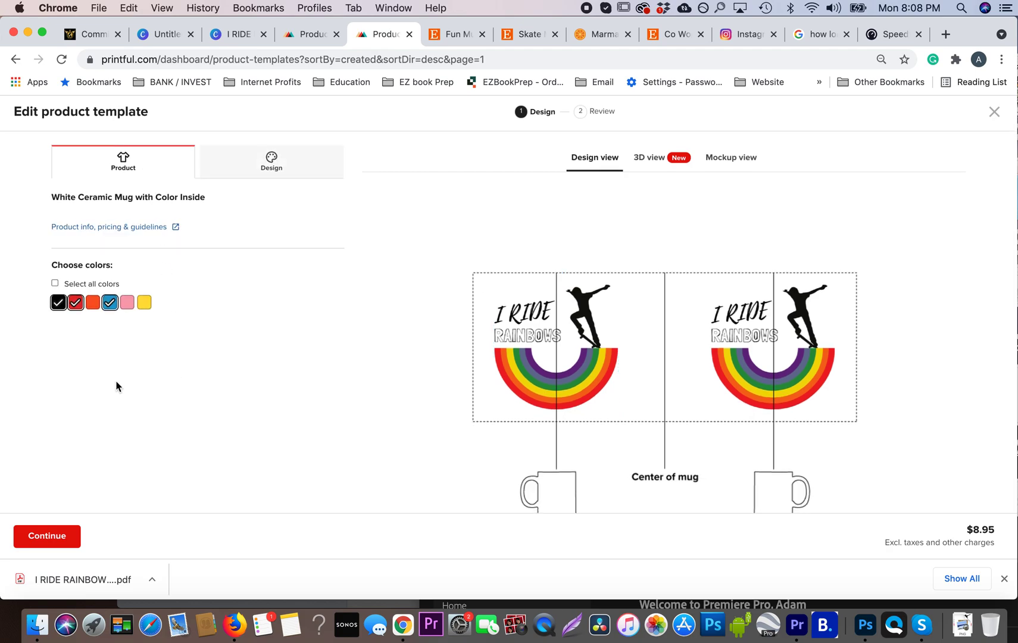
pyautogui.scroll(-1, 117, 384)
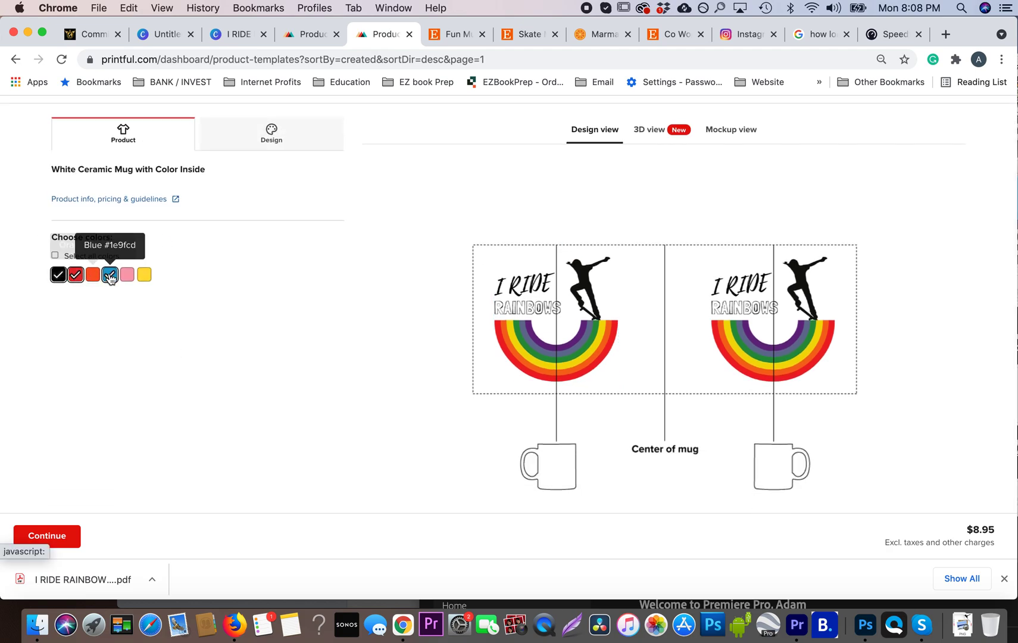
pyautogui.click(110, 276)
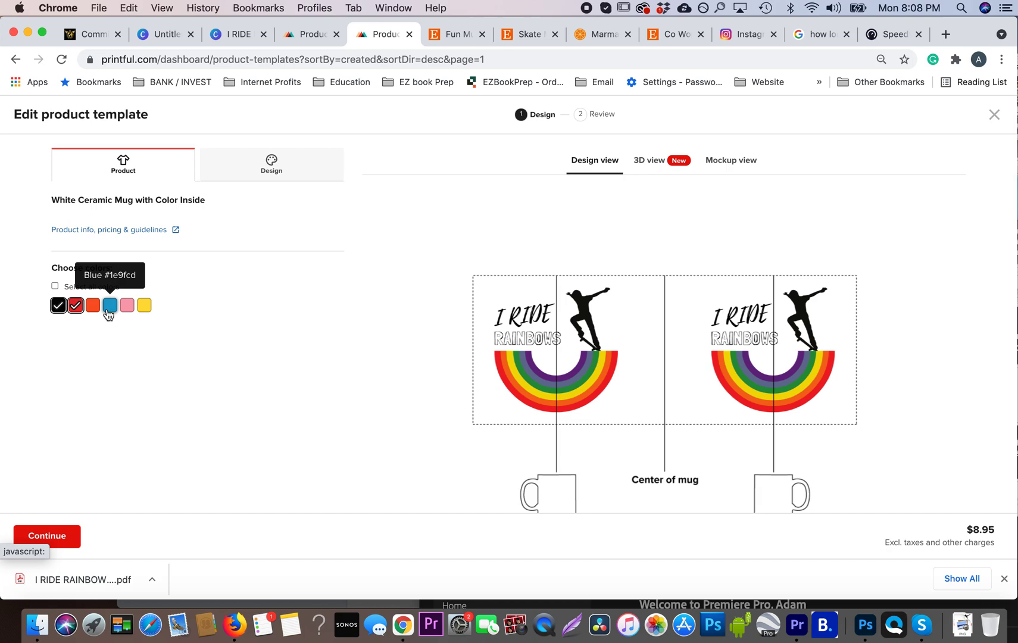
pyautogui.click(108, 308)
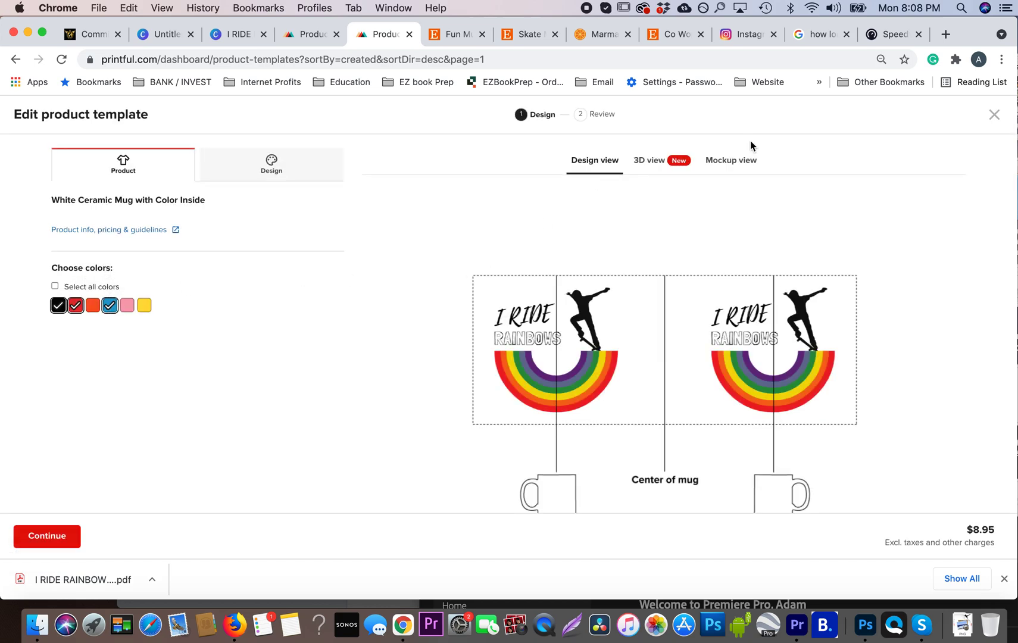
# Regenerate mockups, check the red and blue mug previews, and continue to Review.
pyautogui.click(749, 168)
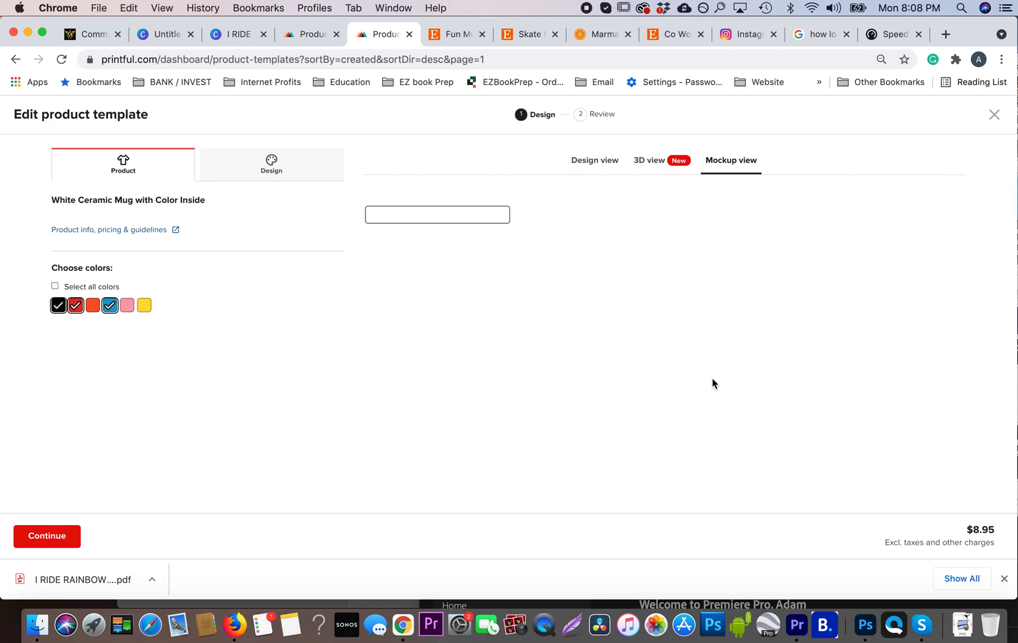
pyautogui.scroll(-6, 712, 378)
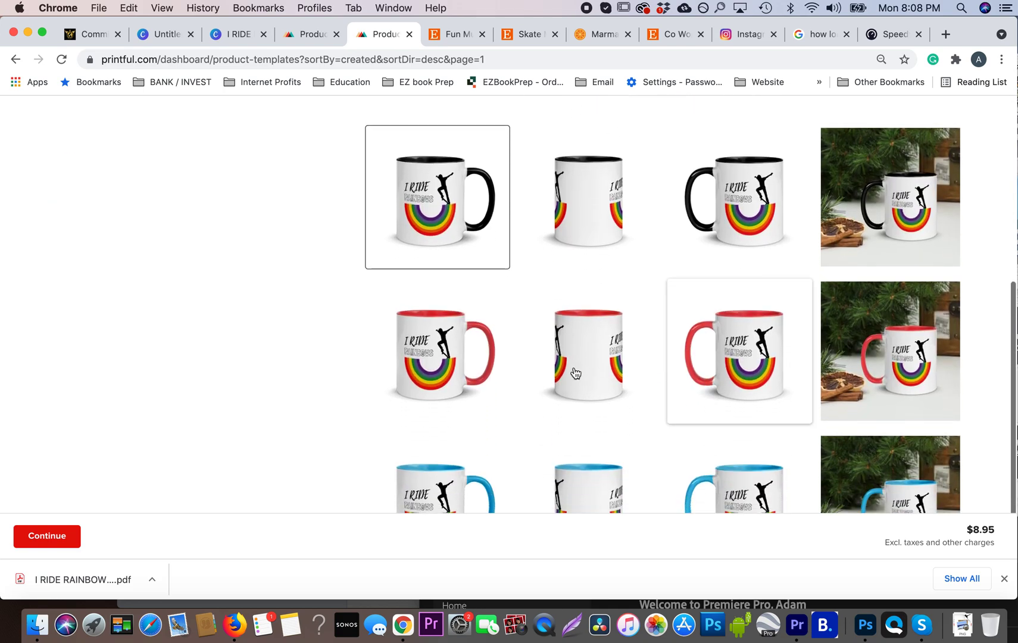
pyautogui.click(467, 358)
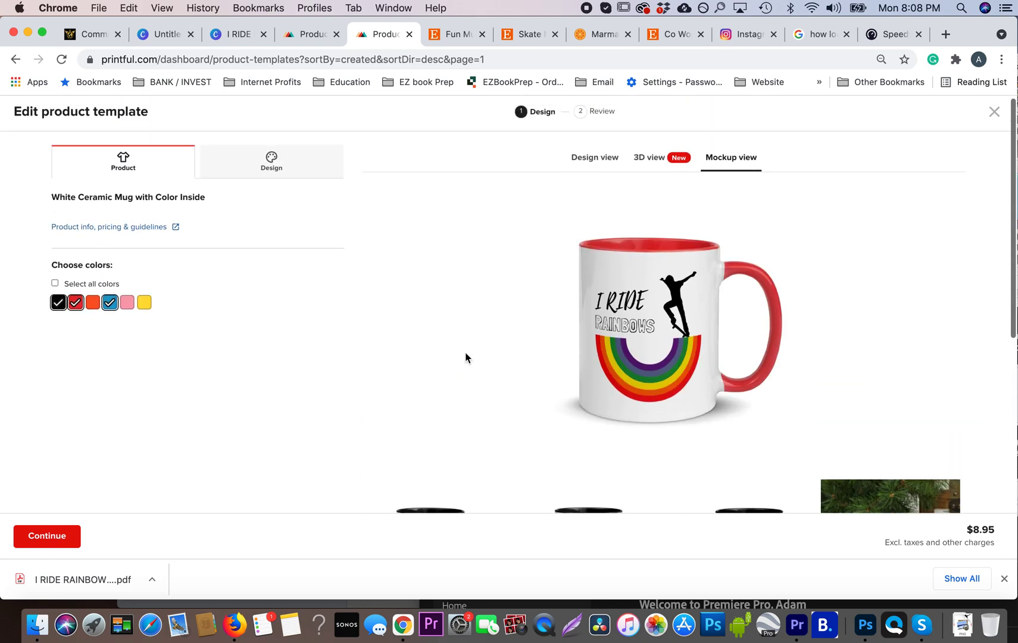
pyautogui.scroll(-5, 466, 356)
pyautogui.scroll(-3, 466, 356)
pyautogui.click(455, 387)
pyautogui.scroll(-2, 552, 368)
pyautogui.scroll(-1, 552, 369)
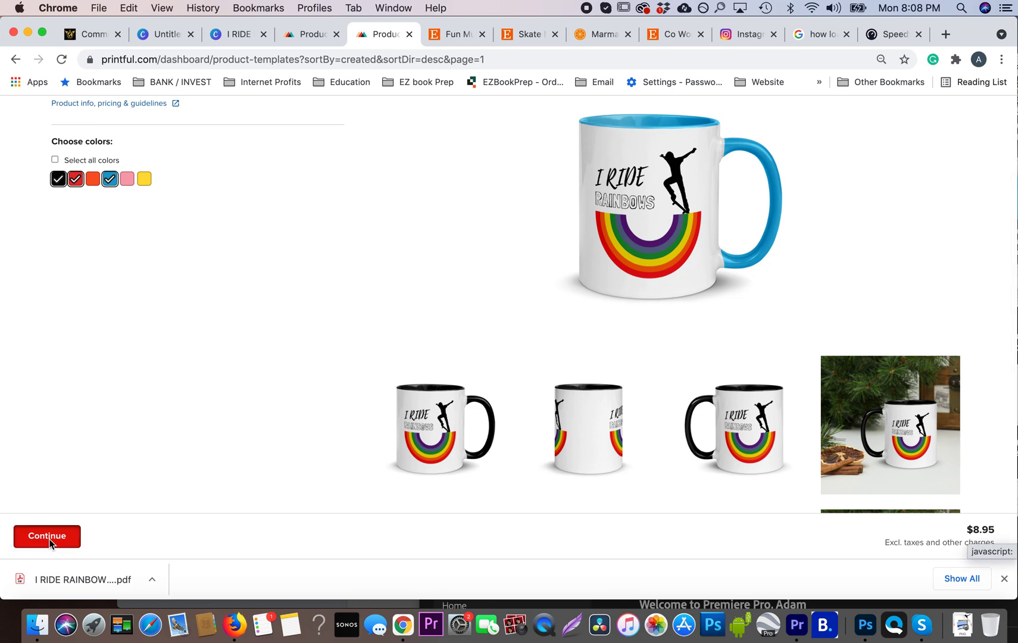
pyautogui.click(48, 539)
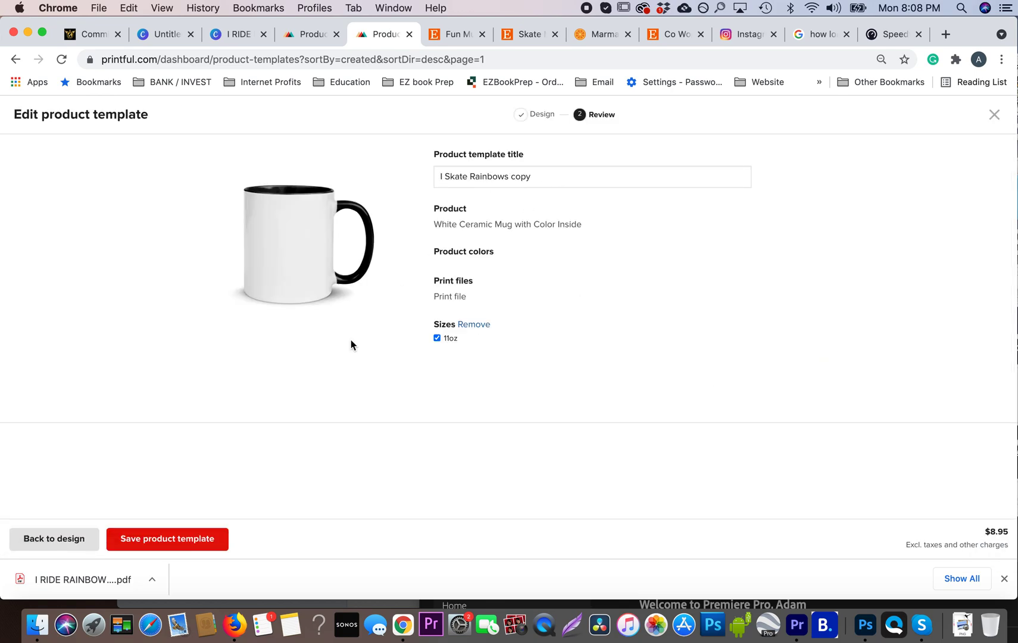
# Save the I Skate Rainbows copy template and open its card's actions menu.
pyautogui.click(202, 540)
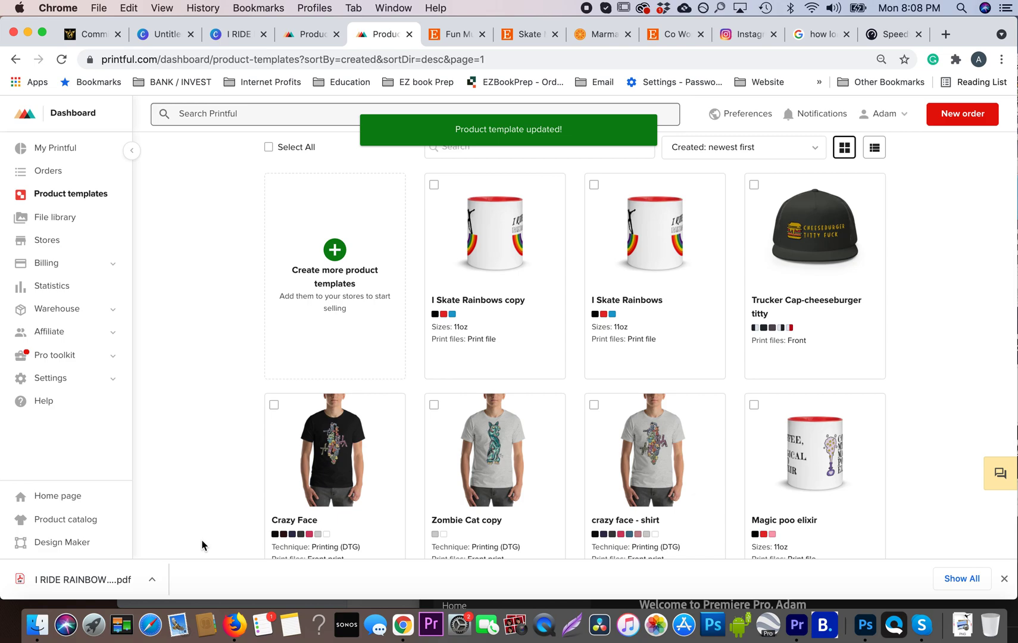
pyautogui.moveTo(519, 206)
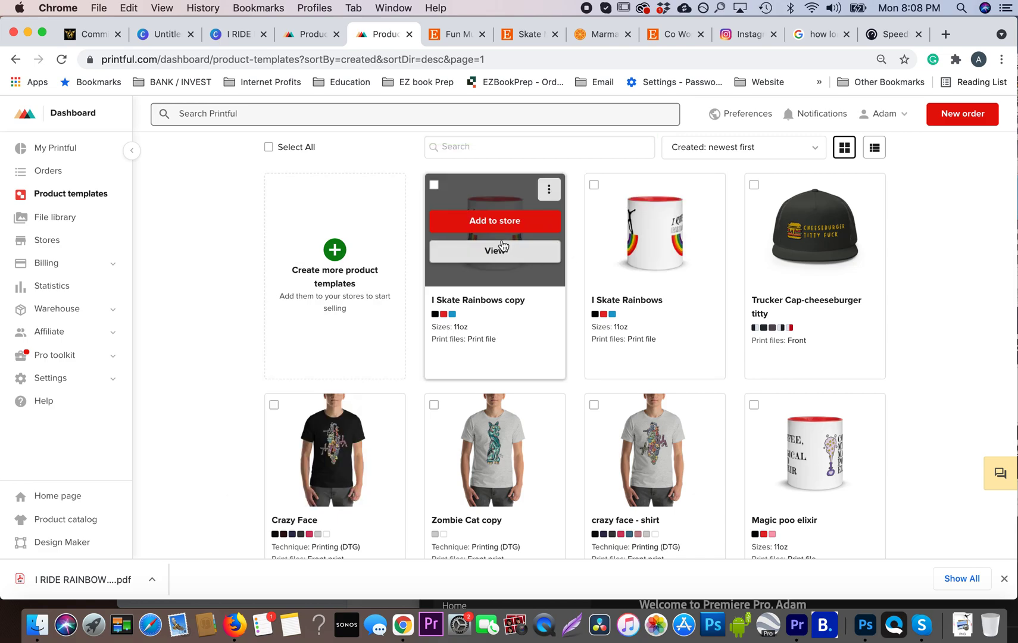
pyautogui.click(548, 190)
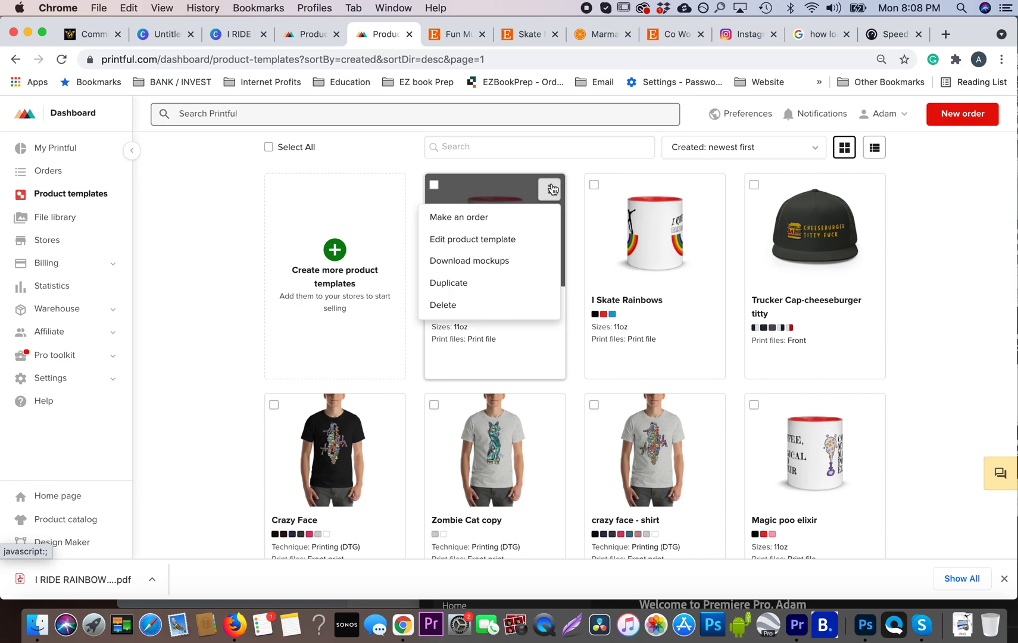
pyautogui.click(505, 240)
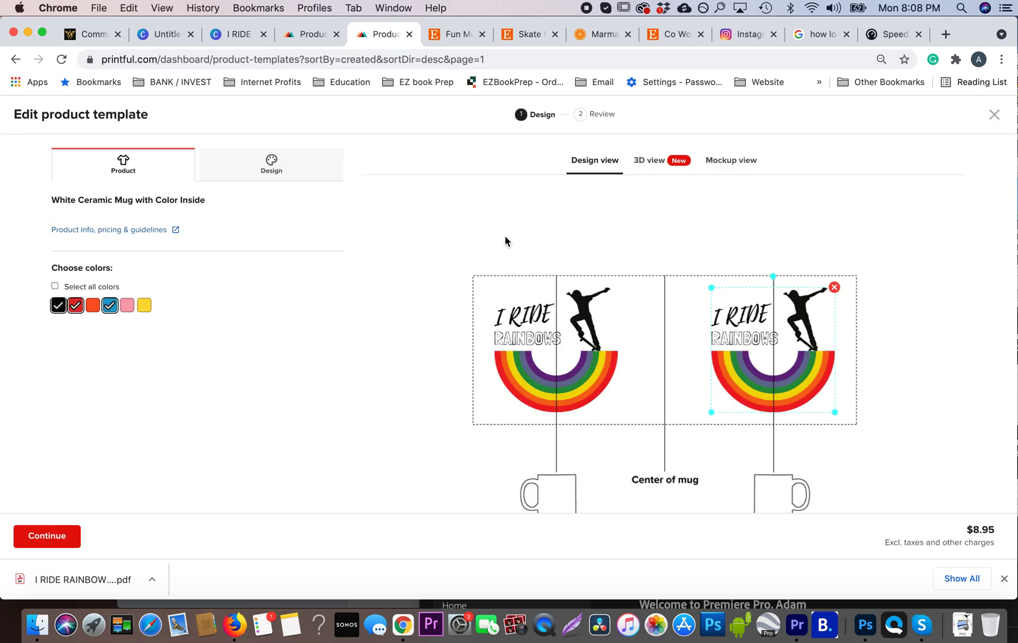
pyautogui.click(511, 397)
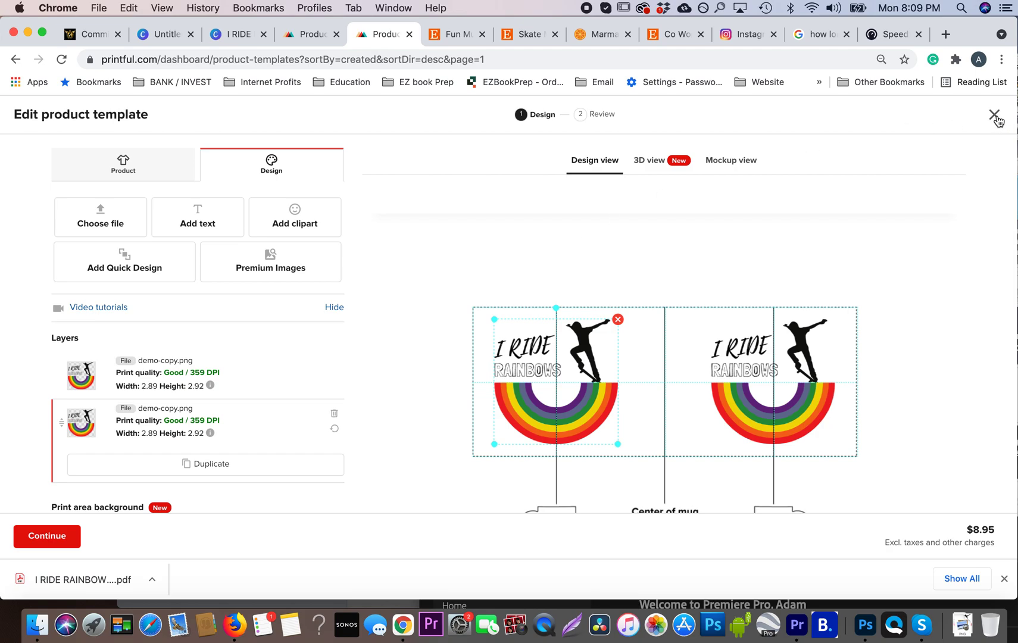
pyautogui.click(994, 115)
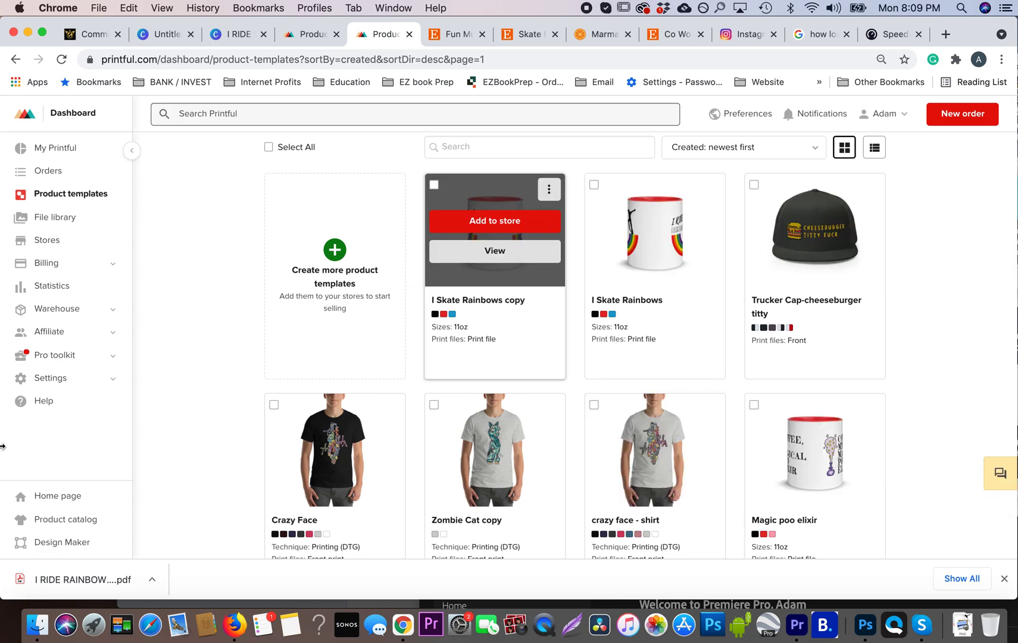
# Place demo-copy.png from the file library on the white glossy mug design.
pyautogui.click(62, 543)
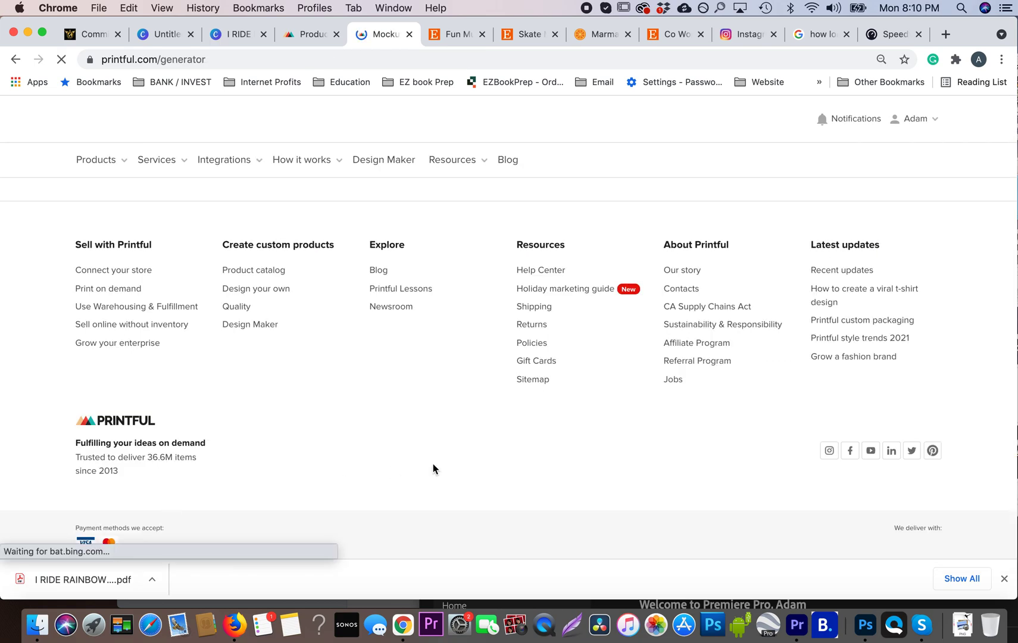
pyautogui.scroll(-5, 434, 470)
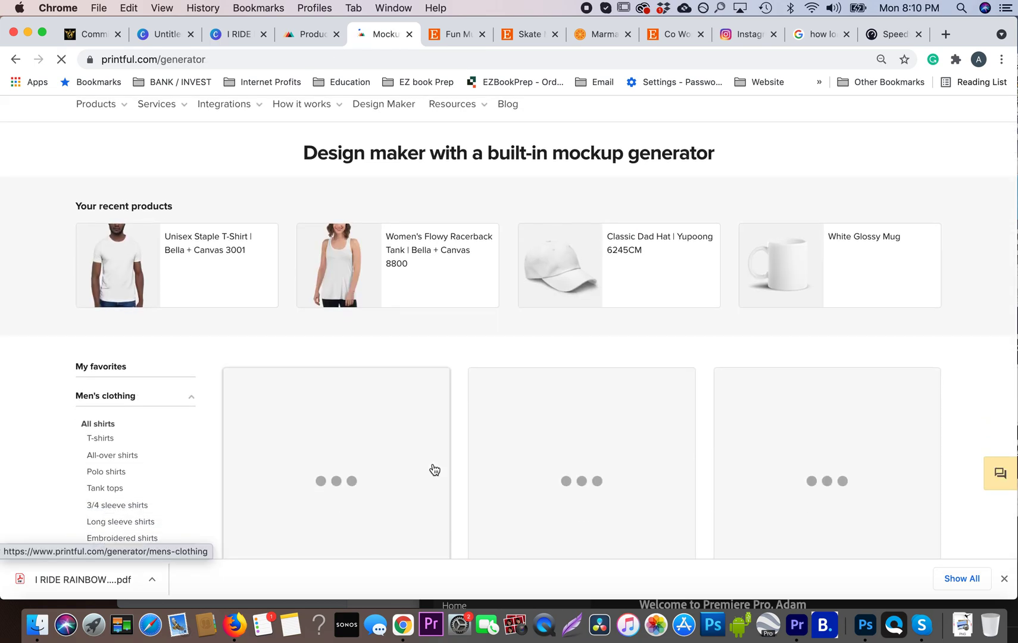
pyautogui.scroll(-3, 435, 470)
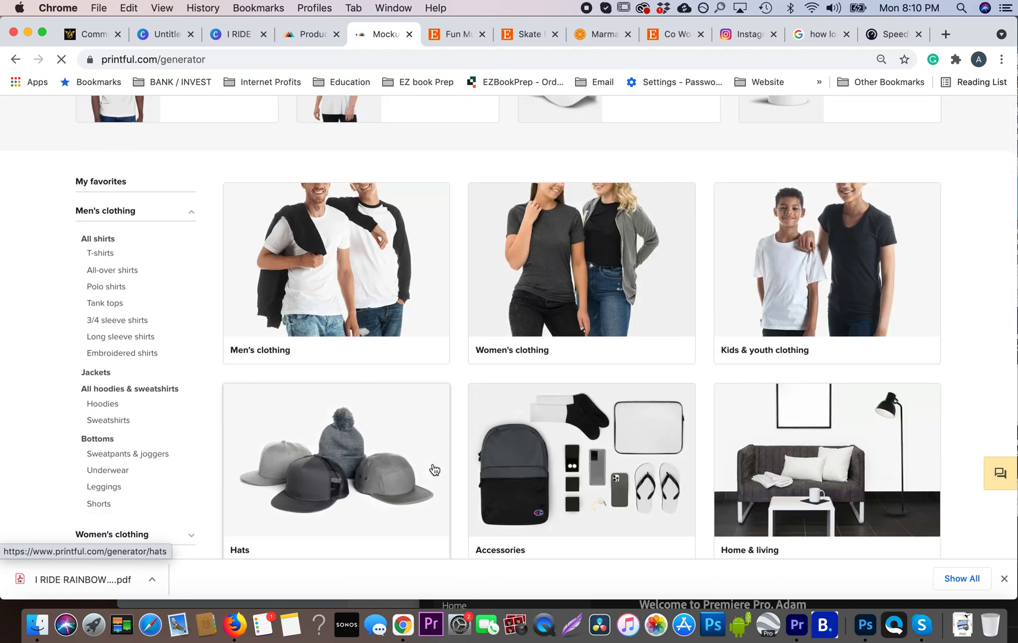
pyautogui.scroll(-3, 431, 466)
pyautogui.scroll(8, 737, 314)
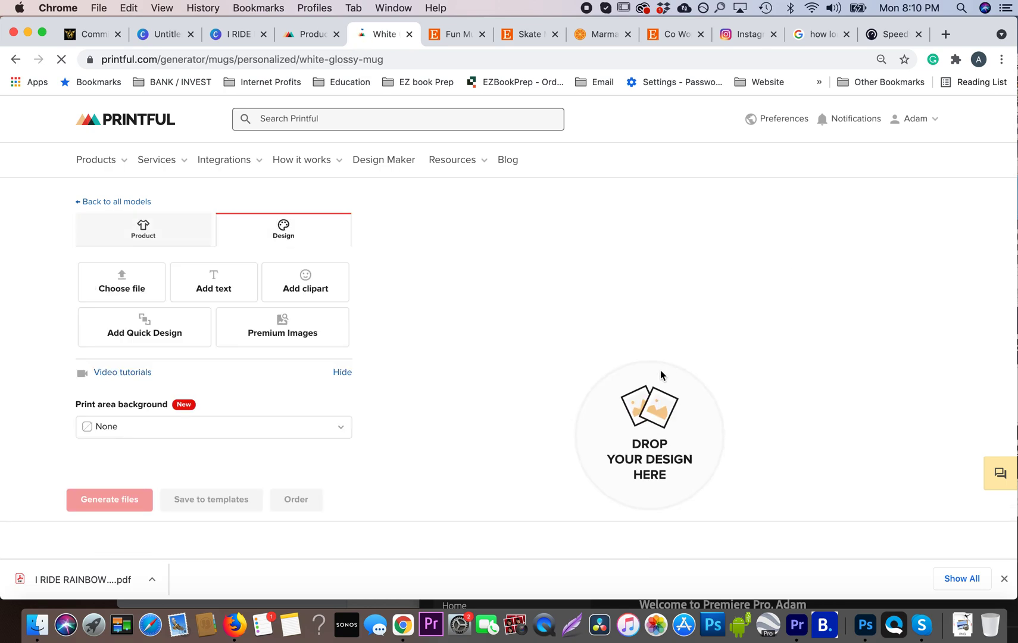
pyautogui.click(126, 290)
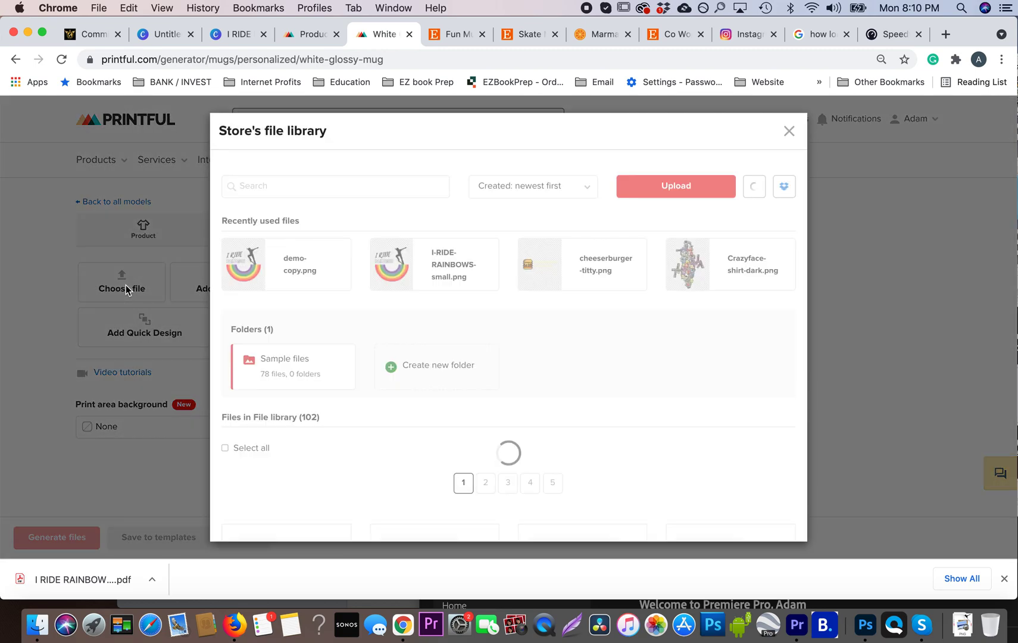
pyautogui.moveTo(274, 269)
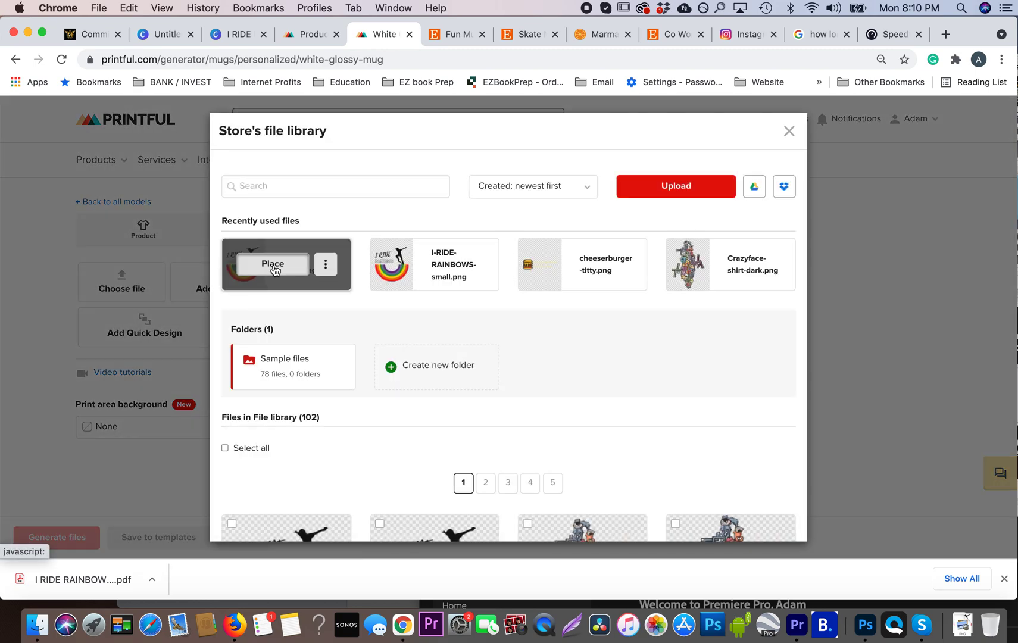
pyautogui.scroll(-3, 634, 335)
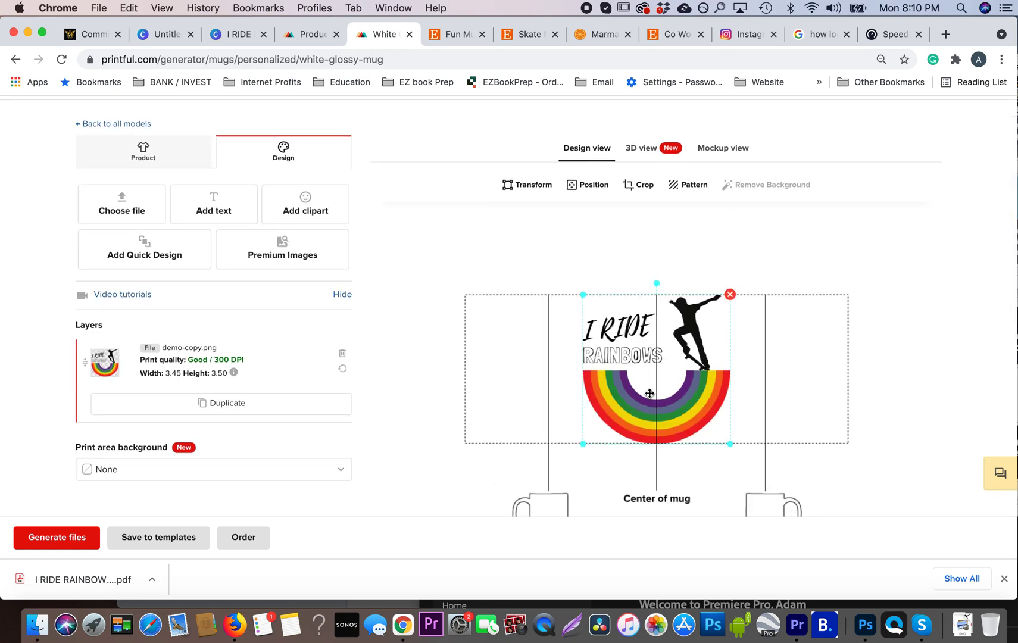
pyautogui.scroll(-4, 624, 487)
pyautogui.scroll(4, 614, 439)
# Shift the design left and shrink it to 2.71 × 2.75 in at 382 DPI.
pyautogui.moveTo(646, 356); pyautogui.dragTo(537, 360)
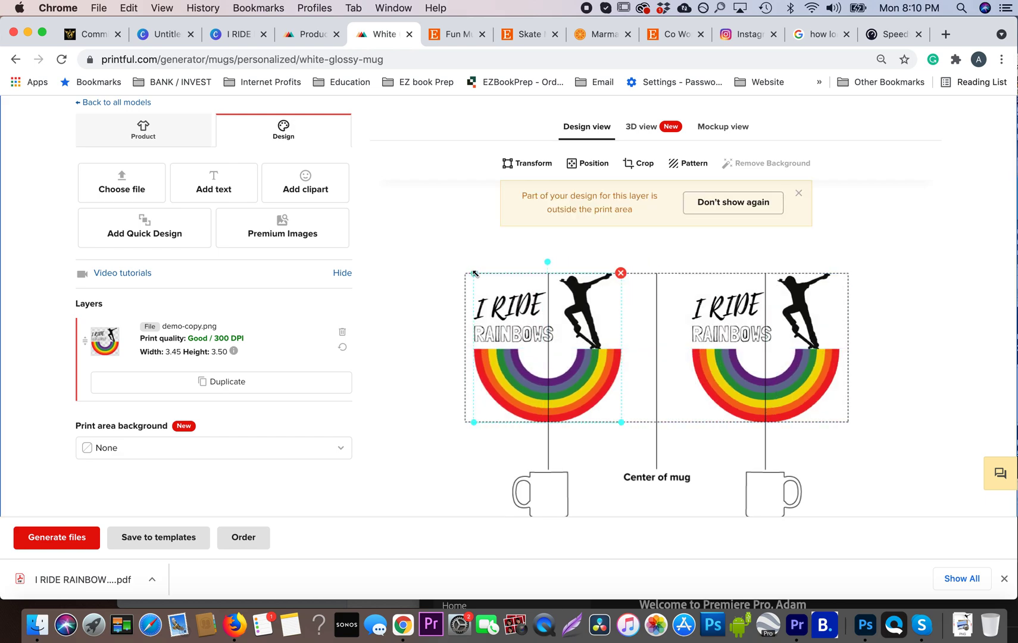
pyautogui.moveTo(474, 273); pyautogui.dragTo(495, 286)
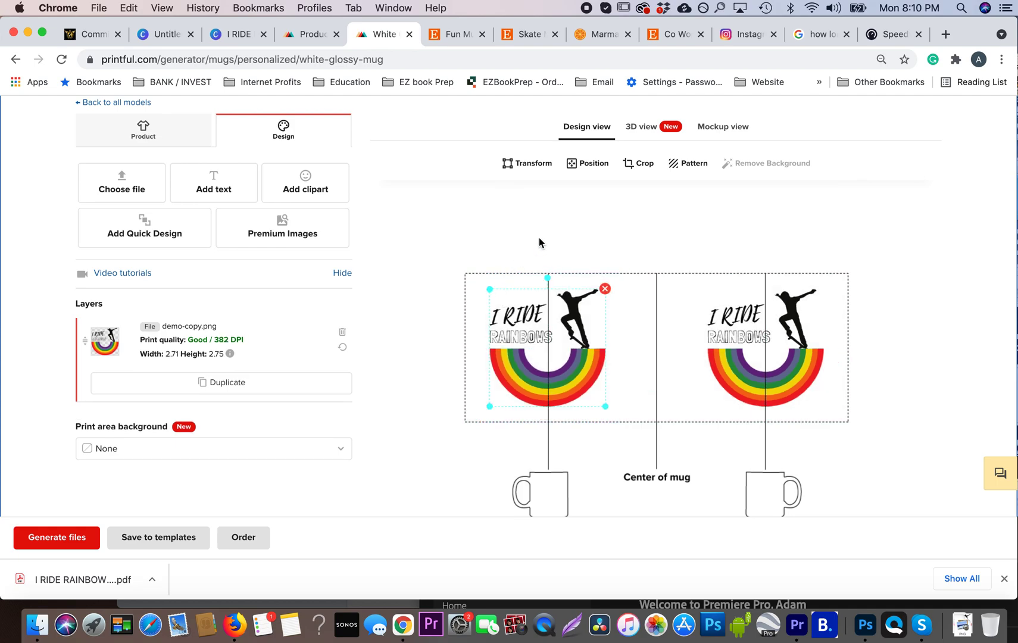
pyautogui.scroll(-5, 613, 206)
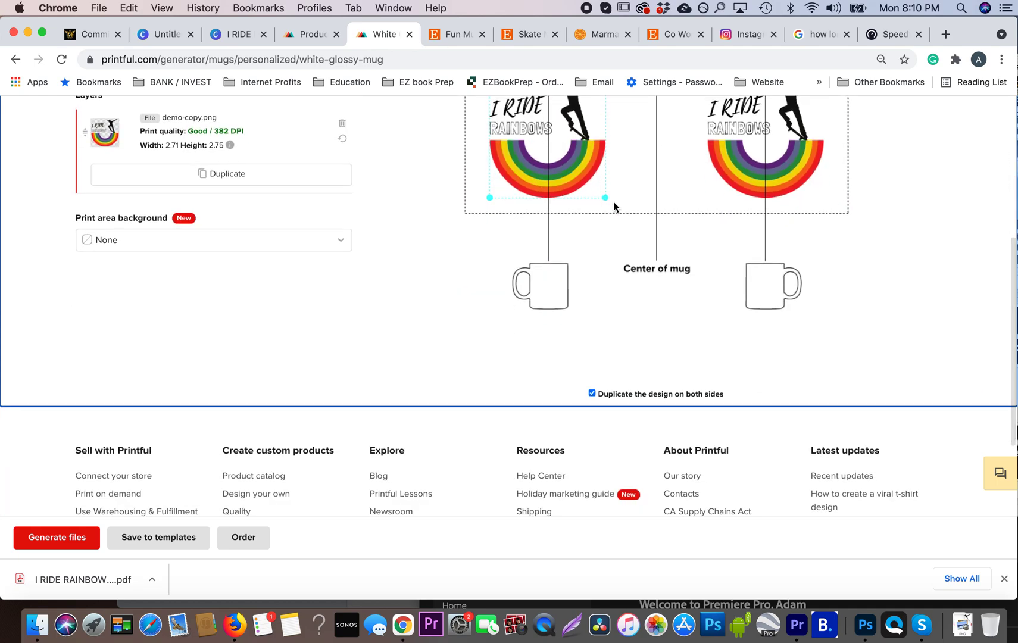
pyautogui.scroll(3, 459, 316)
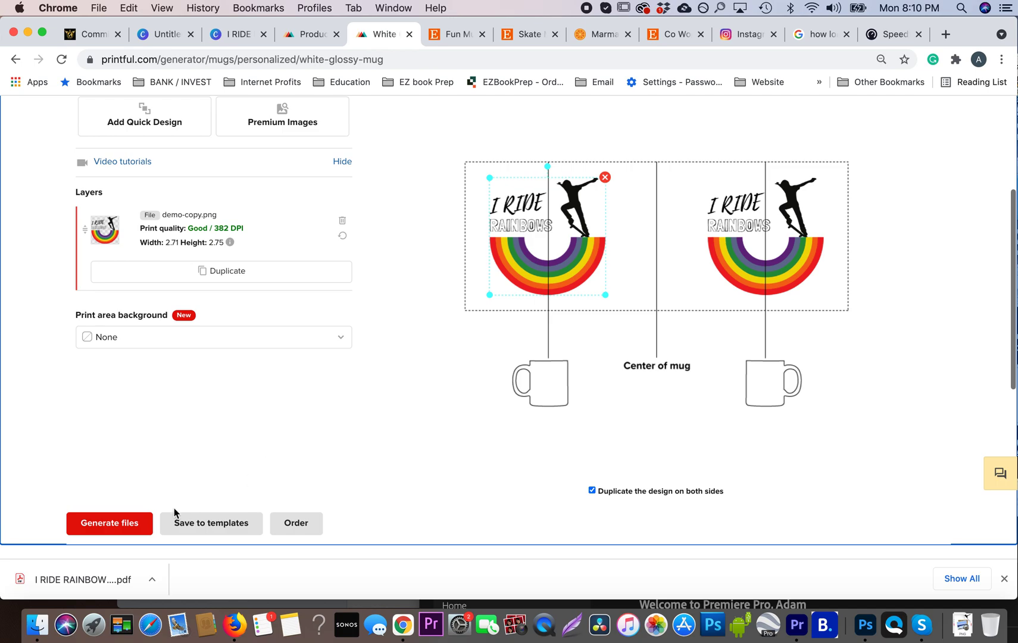
# Select only the Print Files output, dropping Front view and both handle mockups.
pyautogui.click(107, 524)
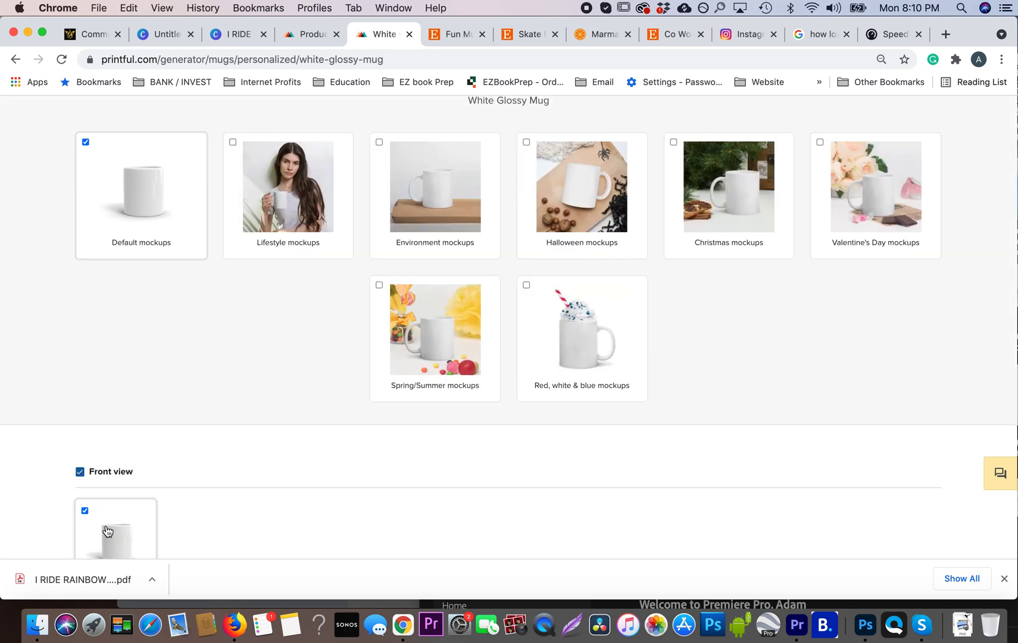
pyautogui.scroll(-10, 108, 530)
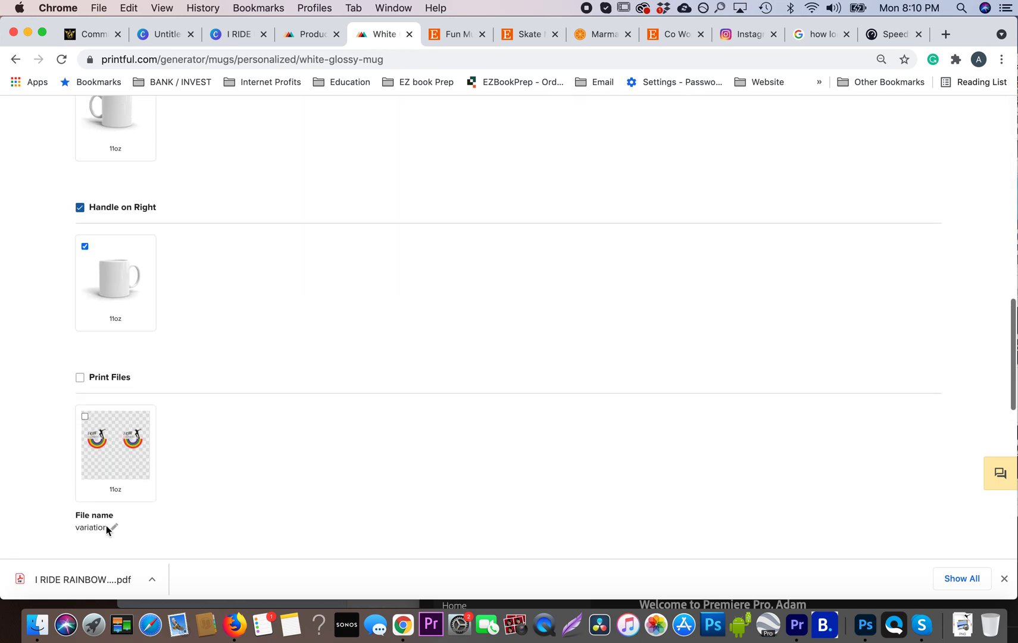
pyautogui.scroll(2, 99, 196)
pyautogui.click(80, 161)
pyautogui.scroll(3, 80, 164)
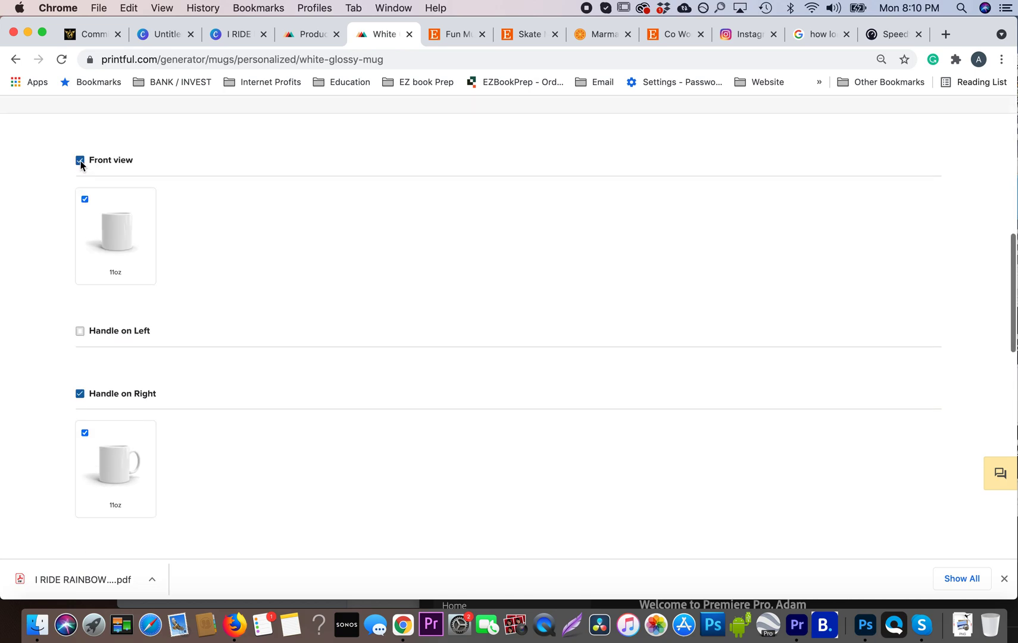
pyautogui.click(80, 170)
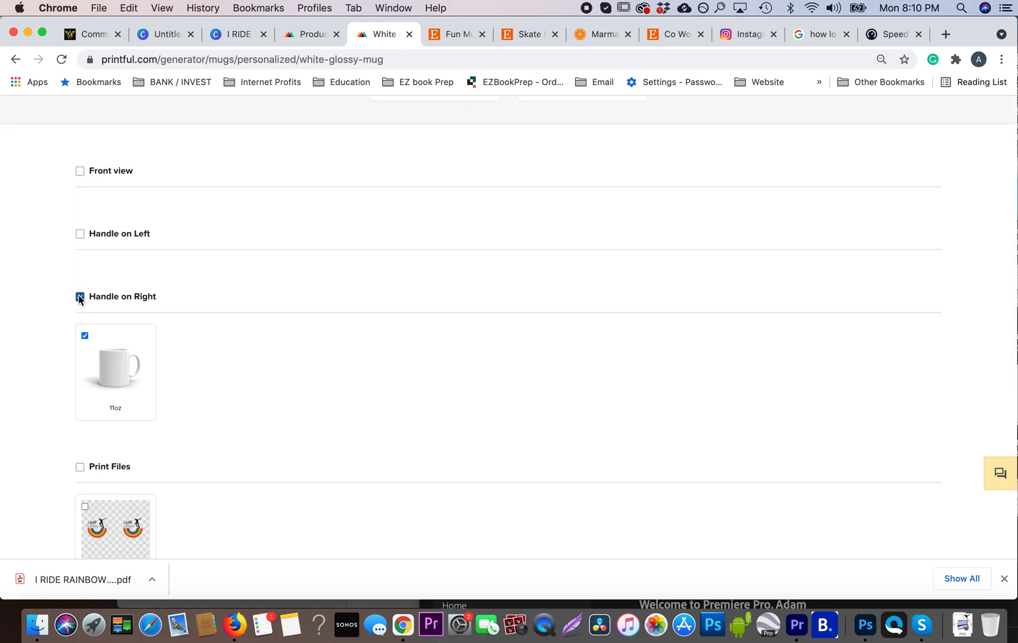
pyautogui.click(80, 296)
pyautogui.scroll(-3, 80, 297)
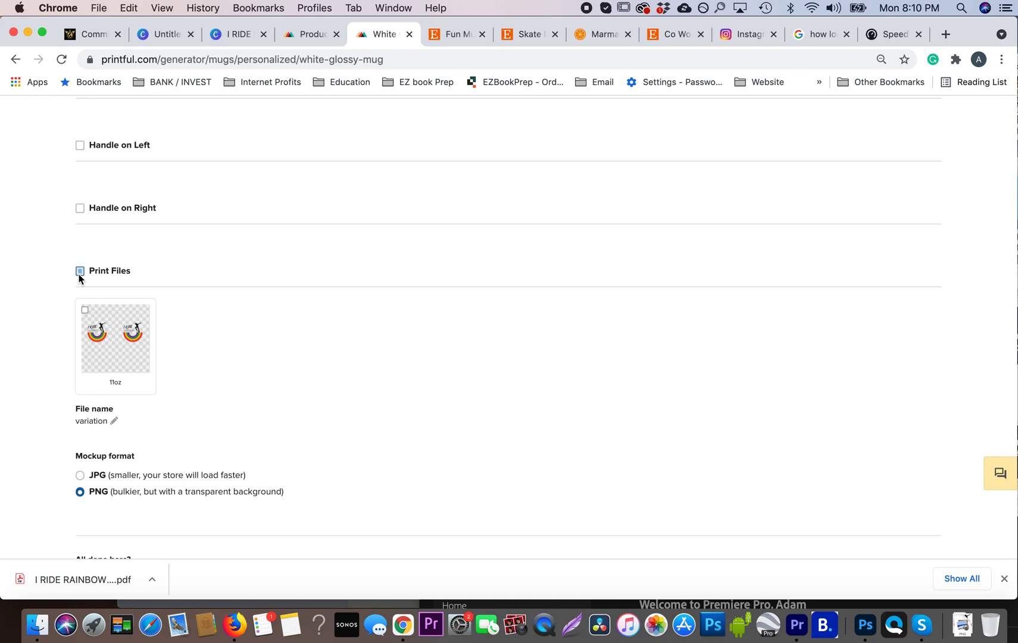
pyautogui.click(80, 271)
# Generate and download the print file as printfile_default (2).png.
pyautogui.scroll(-3, 95, 500)
pyautogui.click(97, 542)
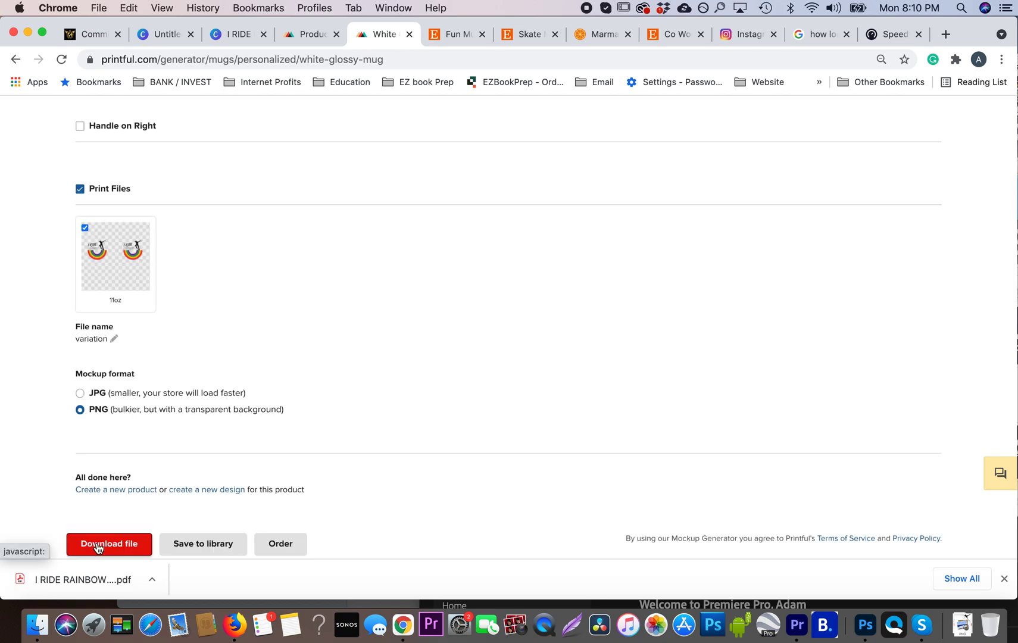
pyautogui.click(115, 549)
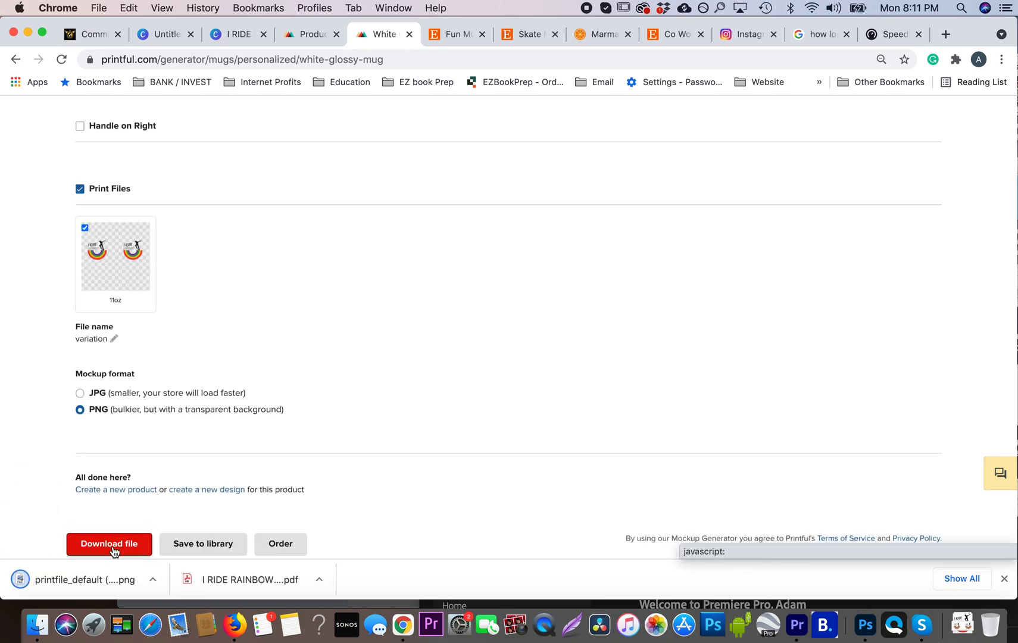
pyautogui.click(44, 636)
# Quick Look printfile_default (2).png in Downloads, then close the preview and Finder window.
pyautogui.click(311, 244)
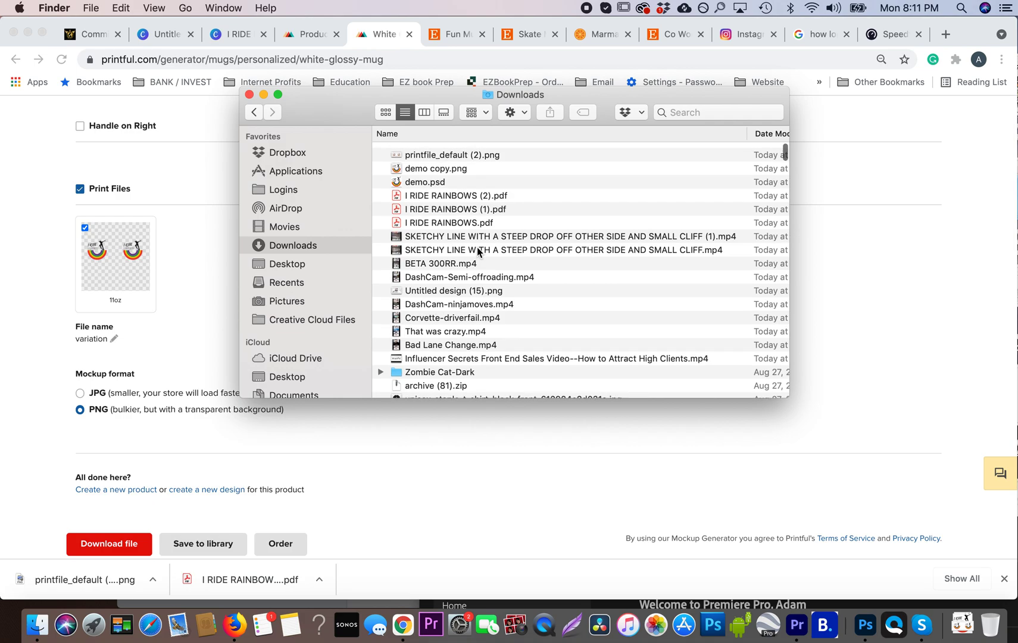
pyautogui.click(438, 151)
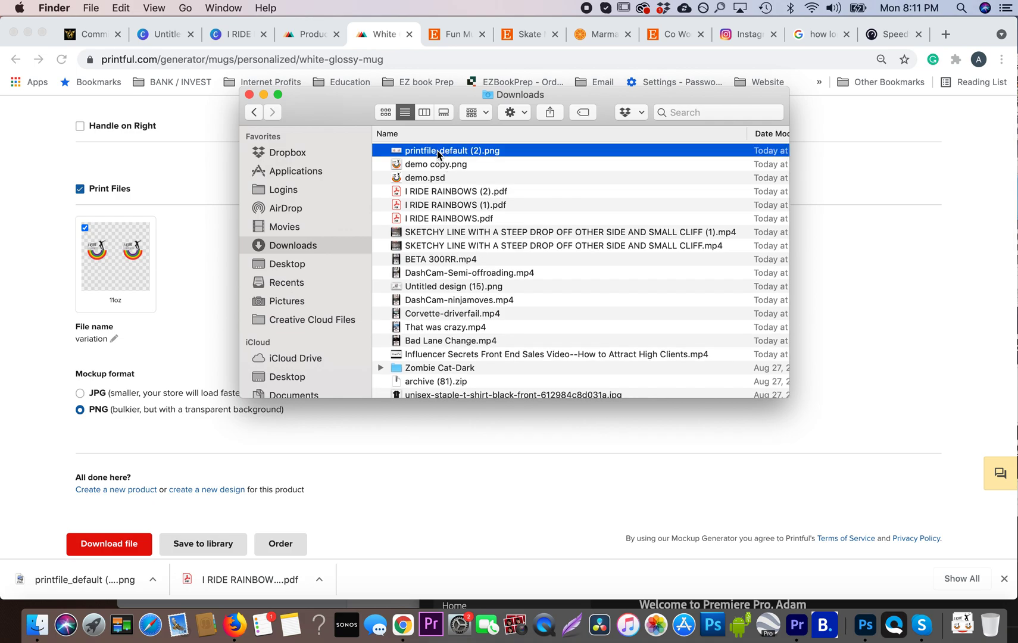
pyautogui.press('space')
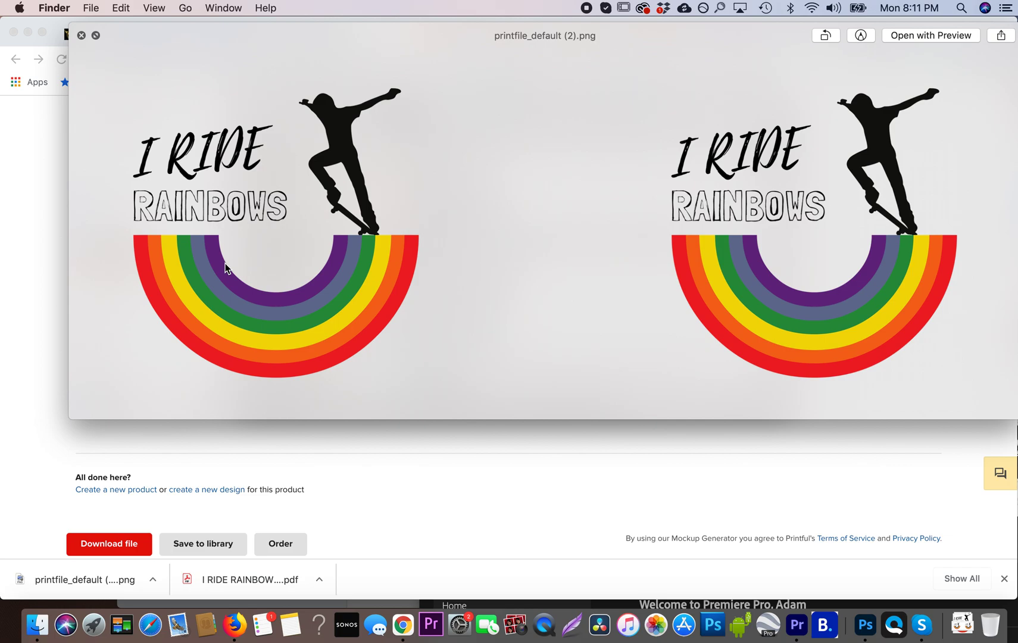
pyautogui.click(81, 36)
pyautogui.scroll(-3, 250, 455)
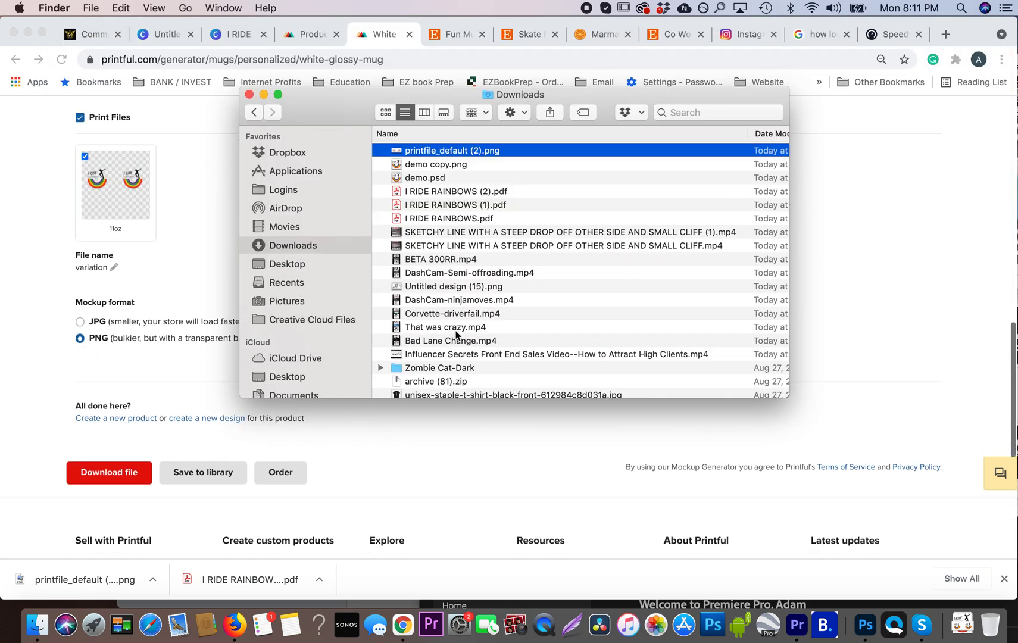
pyautogui.click(249, 95)
pyautogui.scroll(15, 578, 346)
pyautogui.scroll(-20, 538, 348)
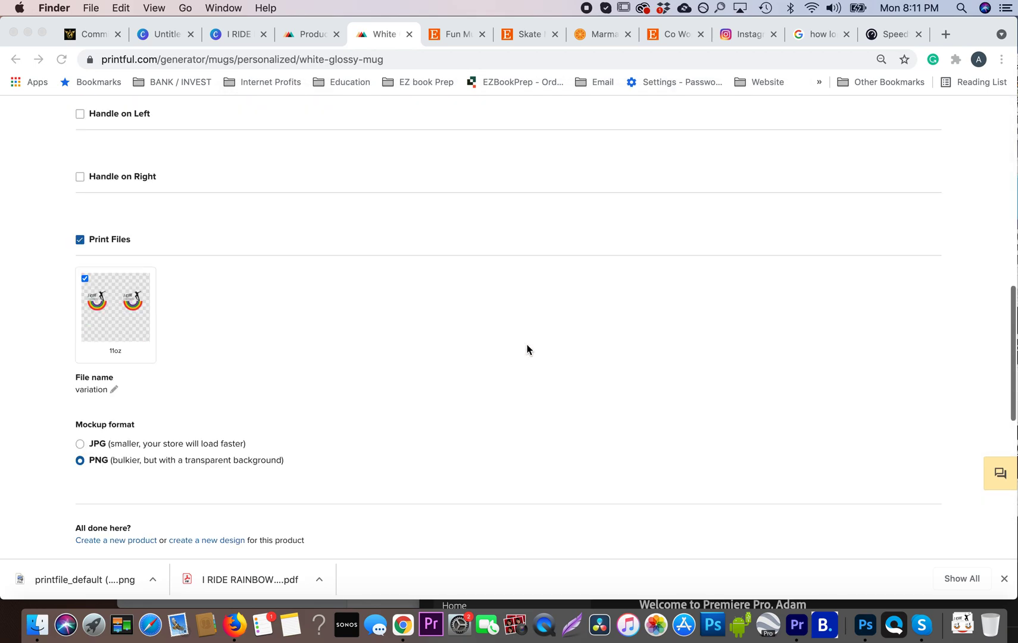
pyautogui.scroll(20, 386, 387)
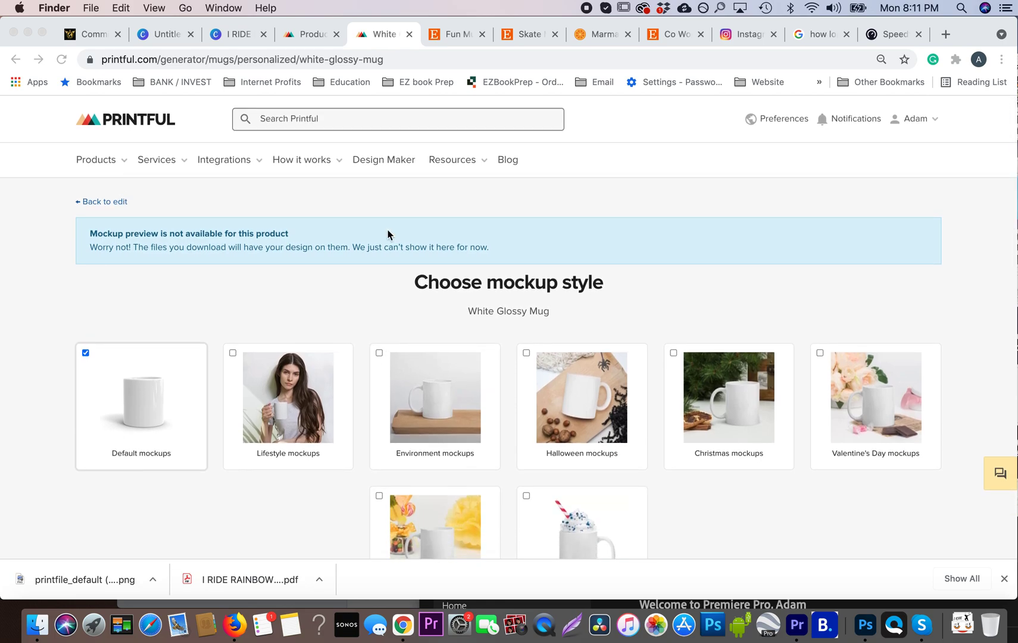
# Switch to Etsy and browse the Skate Mug listing's grey, red, blue and black photos.
pyautogui.click(447, 38)
pyautogui.click(447, 39)
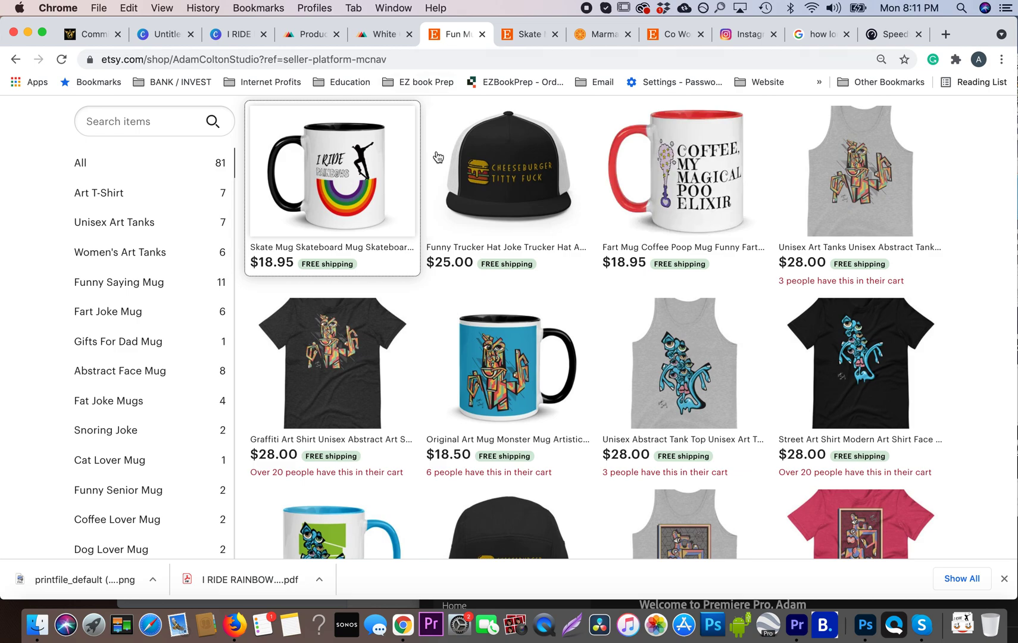
pyautogui.scroll(-2, 529, 224)
pyautogui.scroll(5, 527, 220)
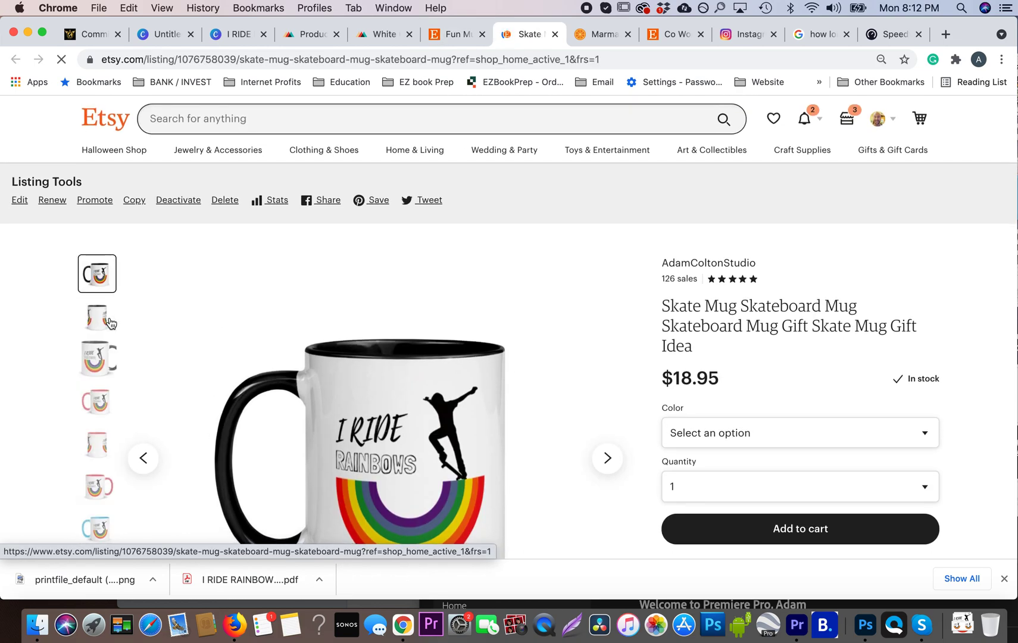
pyautogui.click(101, 319)
pyautogui.click(97, 373)
pyautogui.scroll(-5, 97, 373)
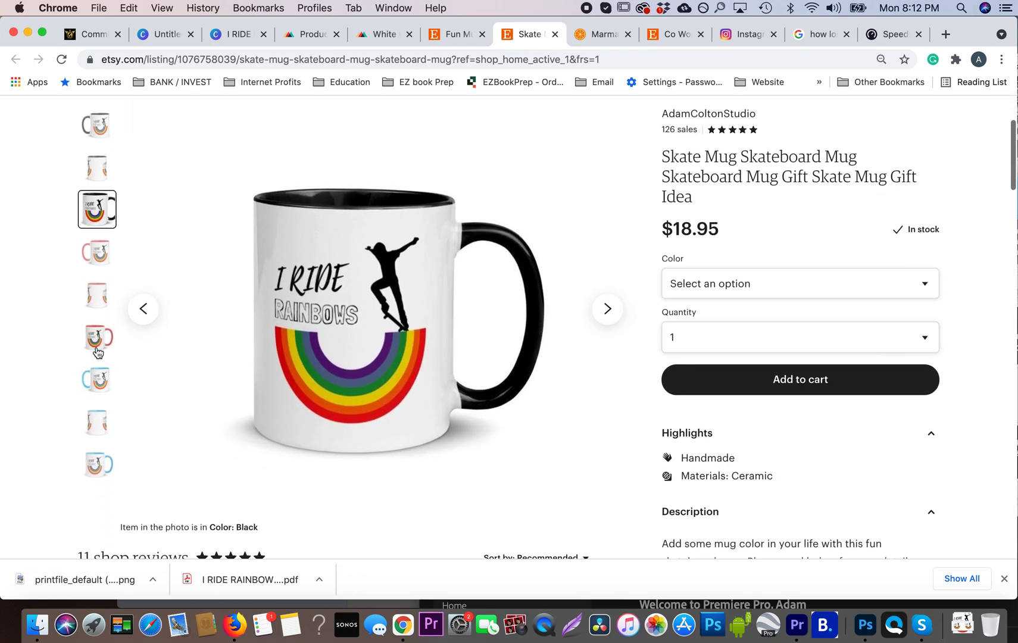
pyautogui.click(97, 337)
pyautogui.click(100, 394)
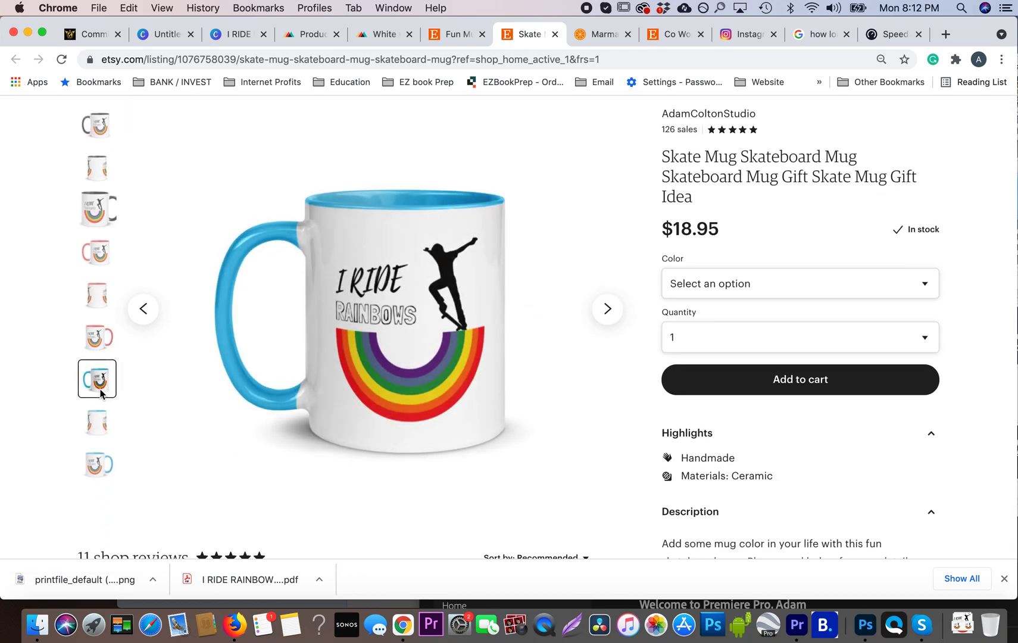
pyautogui.scroll(3, 259, 380)
pyautogui.scroll(1, 258, 381)
pyautogui.click(100, 230)
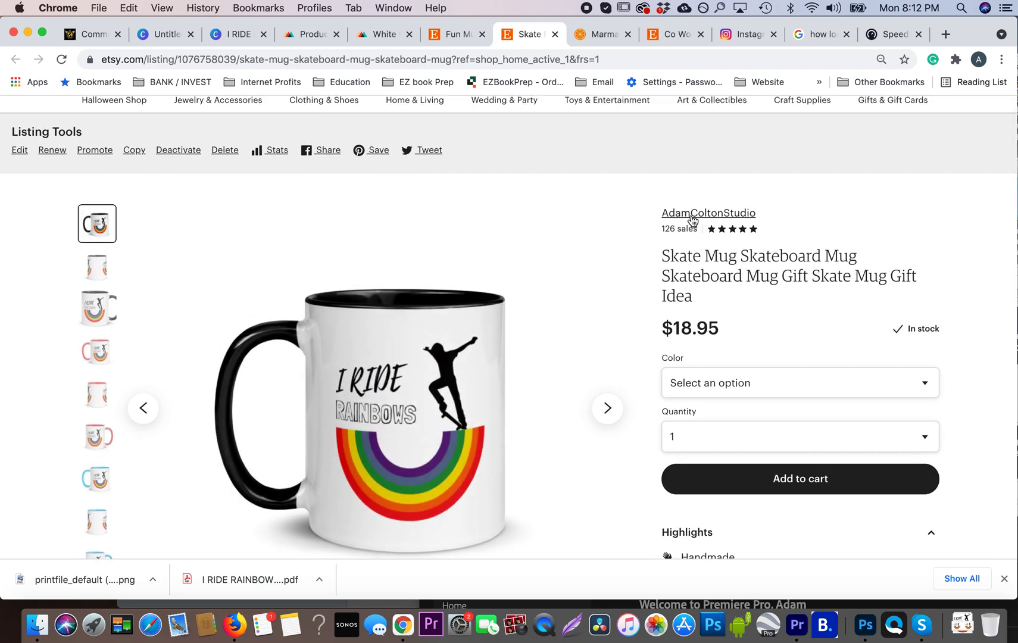
# Open the shop's home page and scroll through its items grid.
pyautogui.click(692, 218)
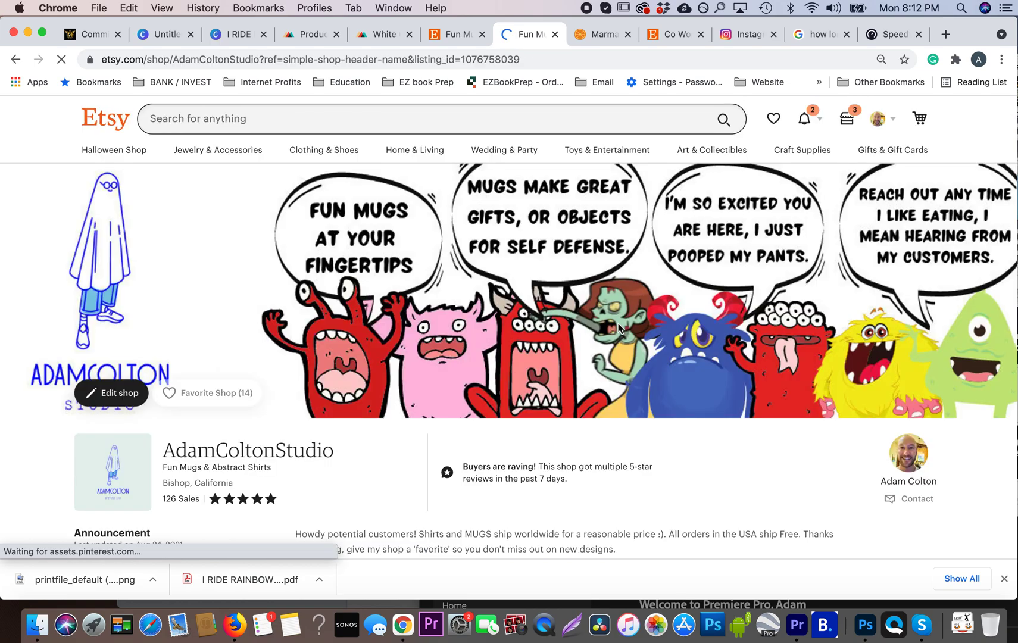
pyautogui.scroll(-3, 595, 375)
pyautogui.scroll(-5, 595, 375)
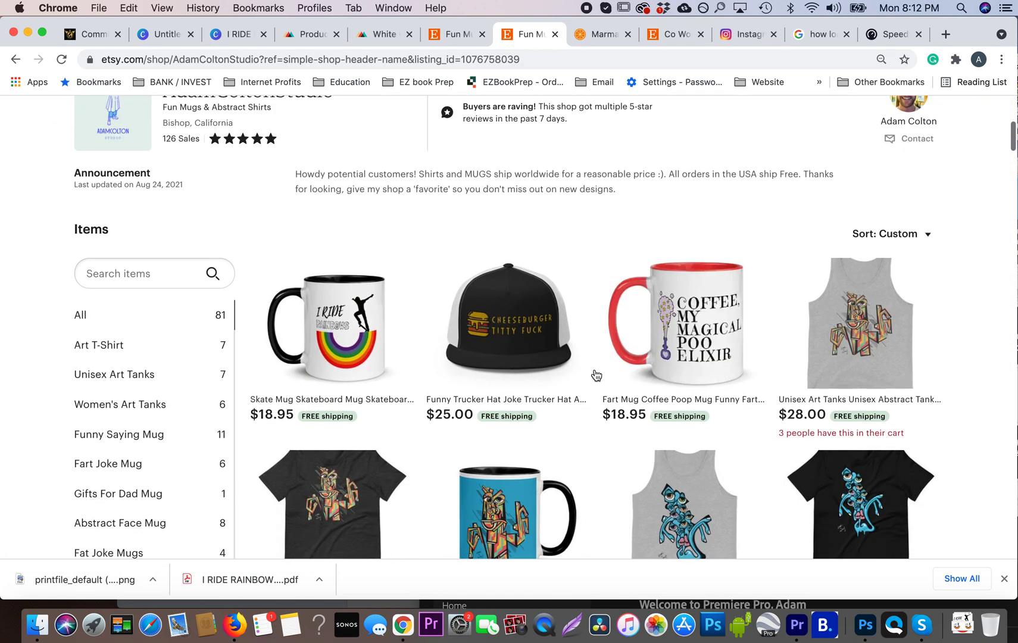
pyautogui.scroll(-5, 595, 375)
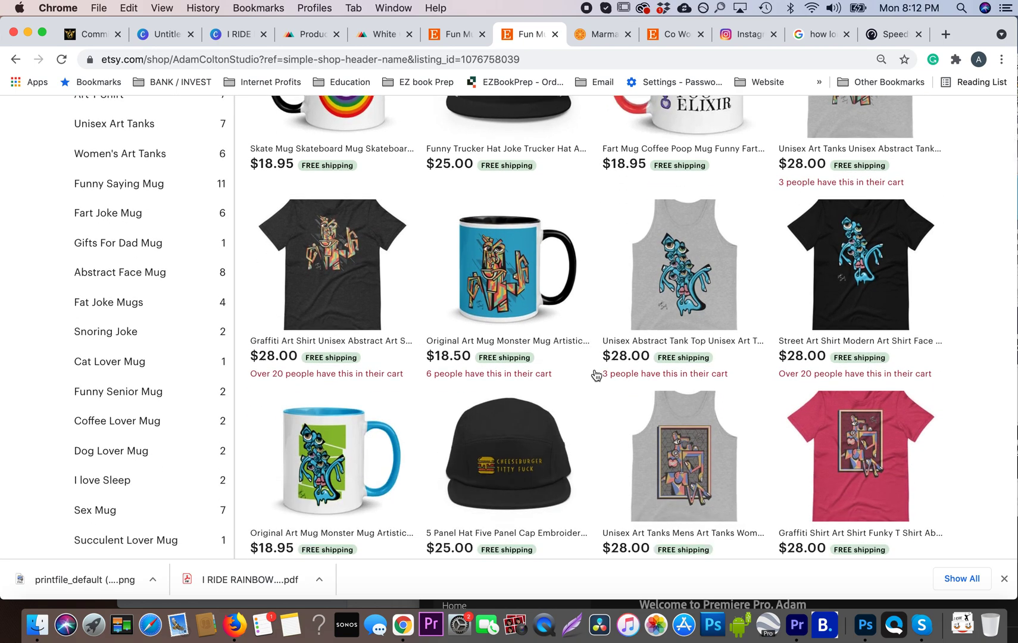